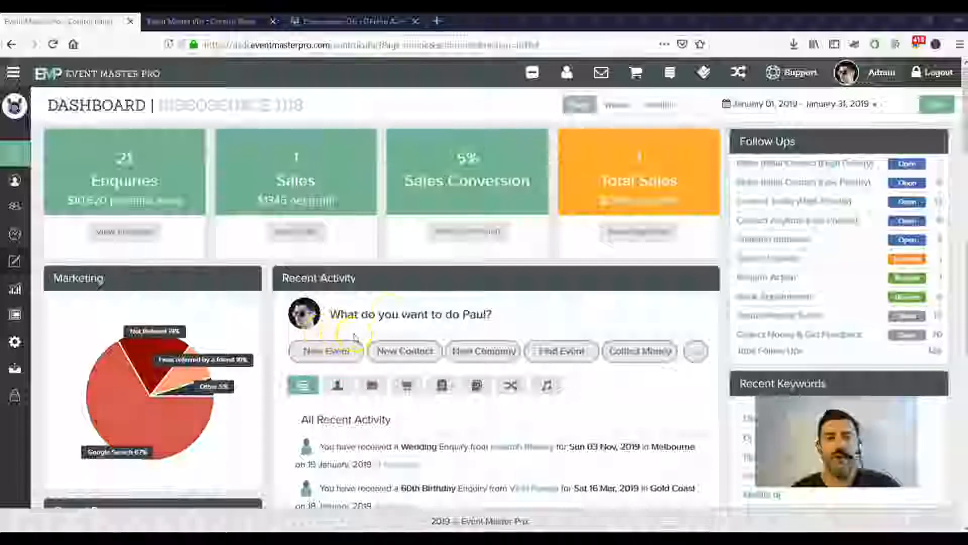
Switch to the Enquiry Form Settings tab and point out the Full Name field.
left_click(224, 20)
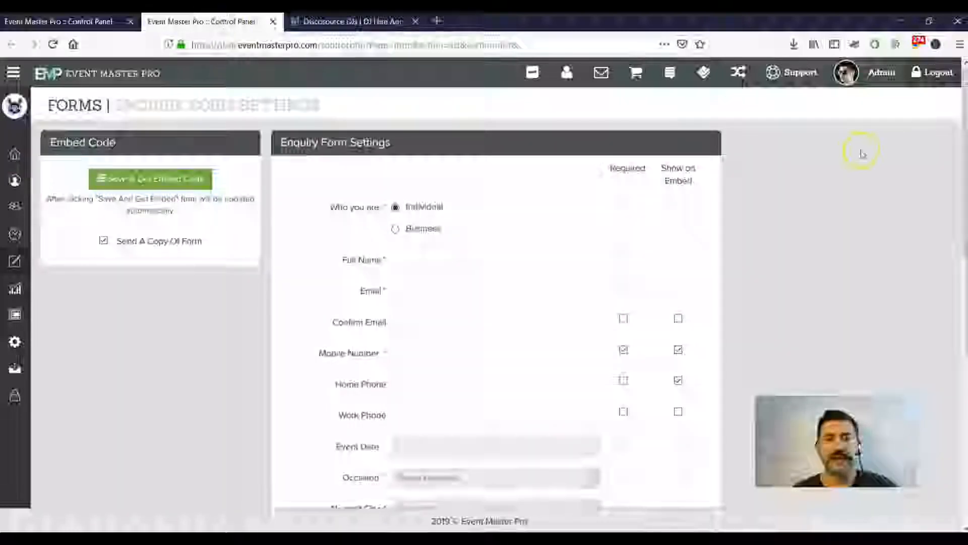
scroll(863, 156, "down", 2)
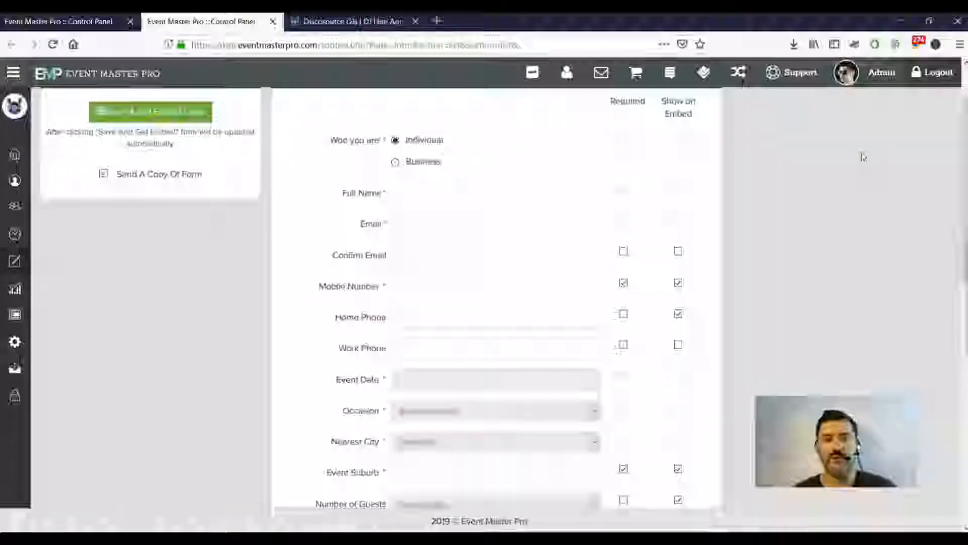
scroll(857, 146, "up", 2)
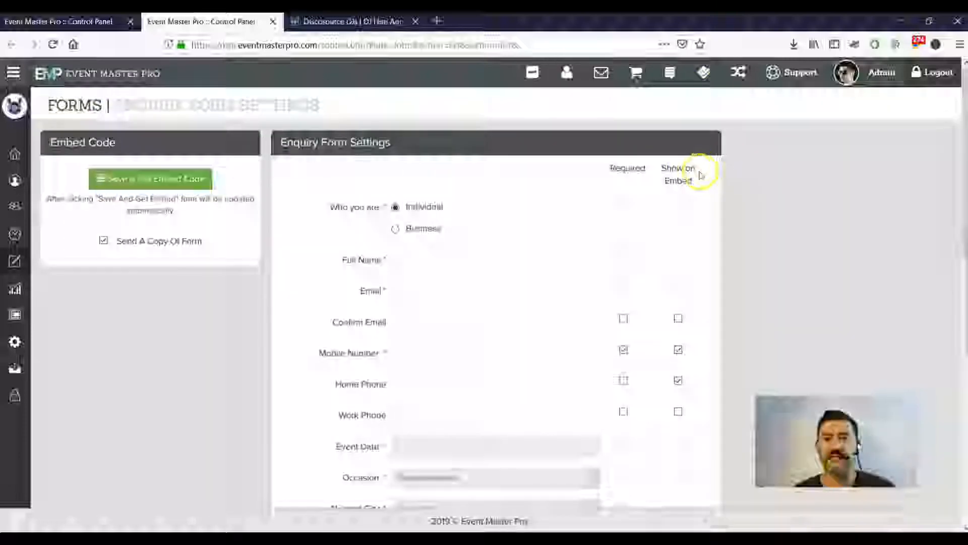
left_click(488, 261)
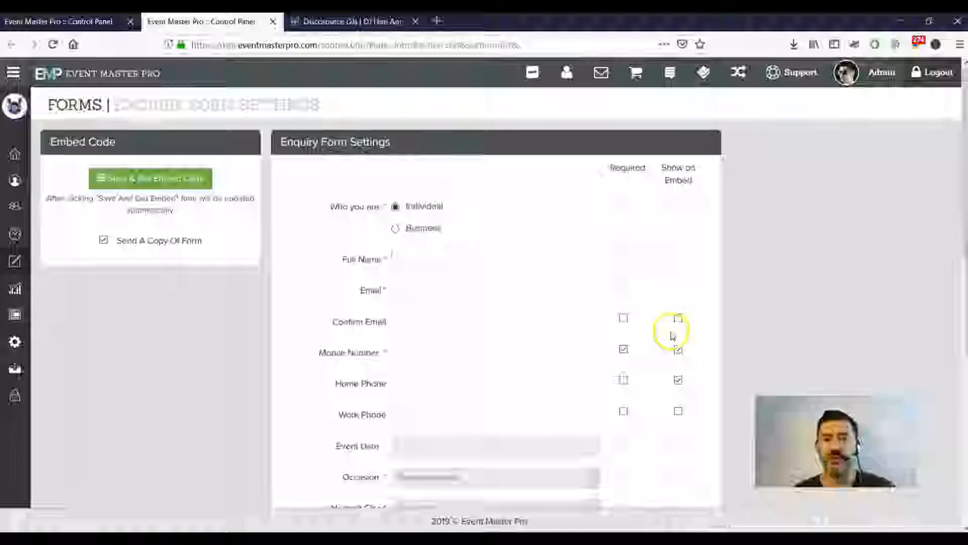
Review the remaining fields: Mobile Number and Event Suburb required, Home Phone shown only.
scroll(674, 331, "down", 2)
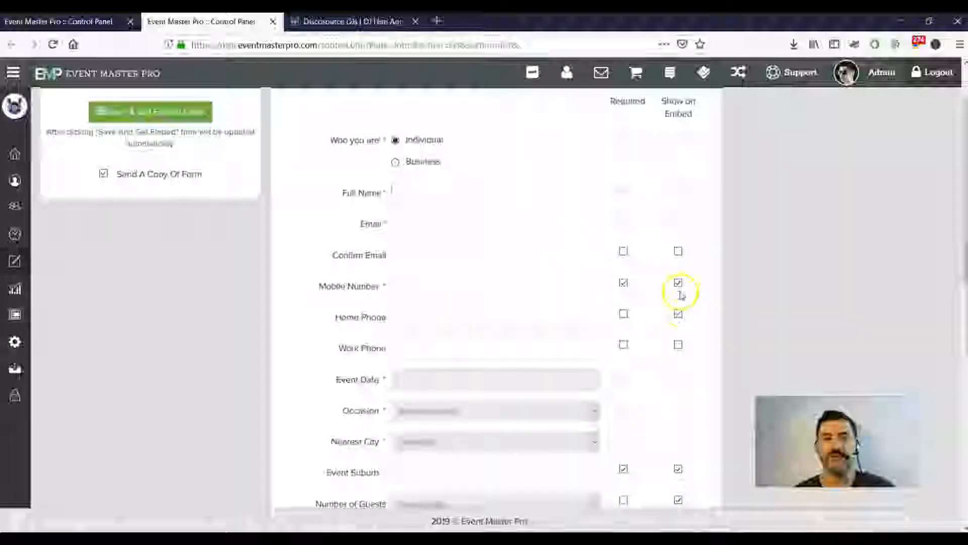
scroll(676, 290, "down", 4)
scroll(678, 295, "down", 4)
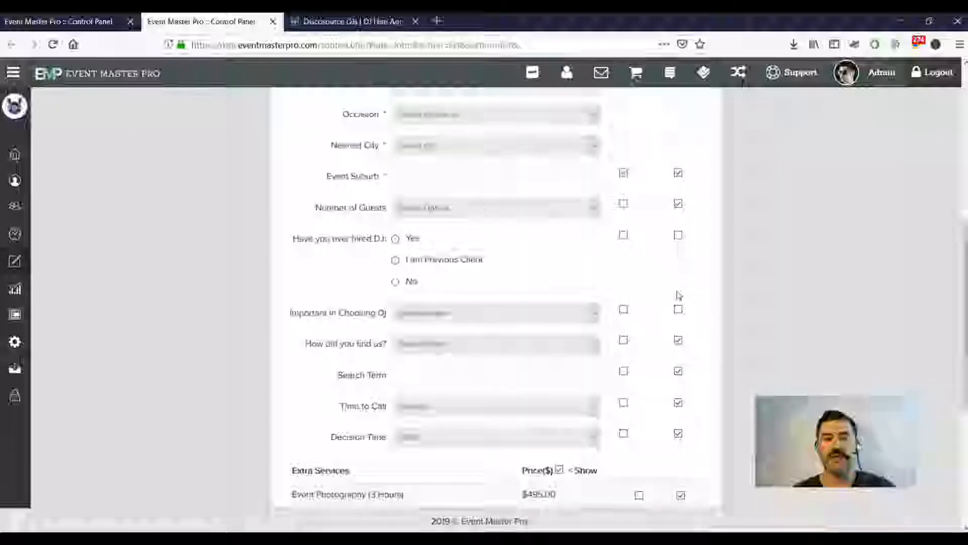
scroll(678, 295, "down", 3)
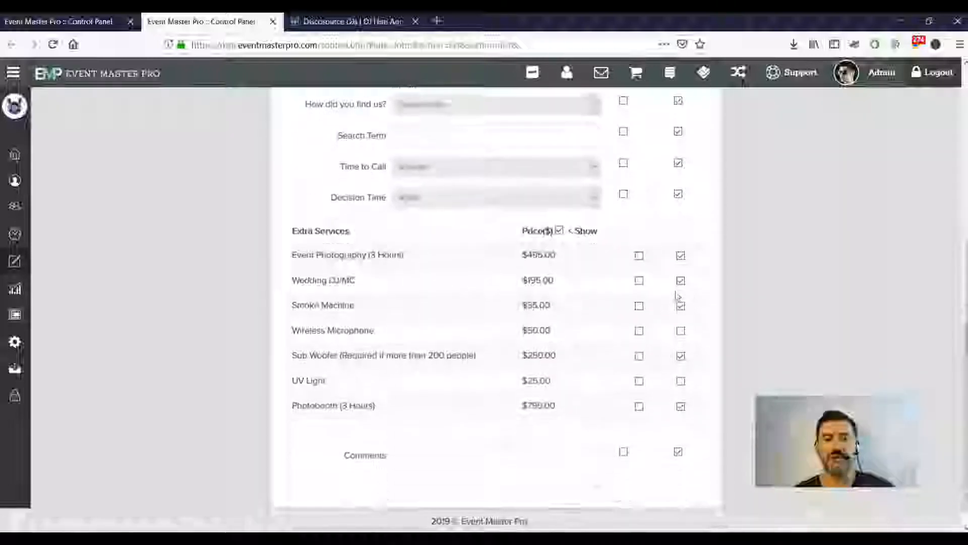
scroll(677, 297, "up", 15)
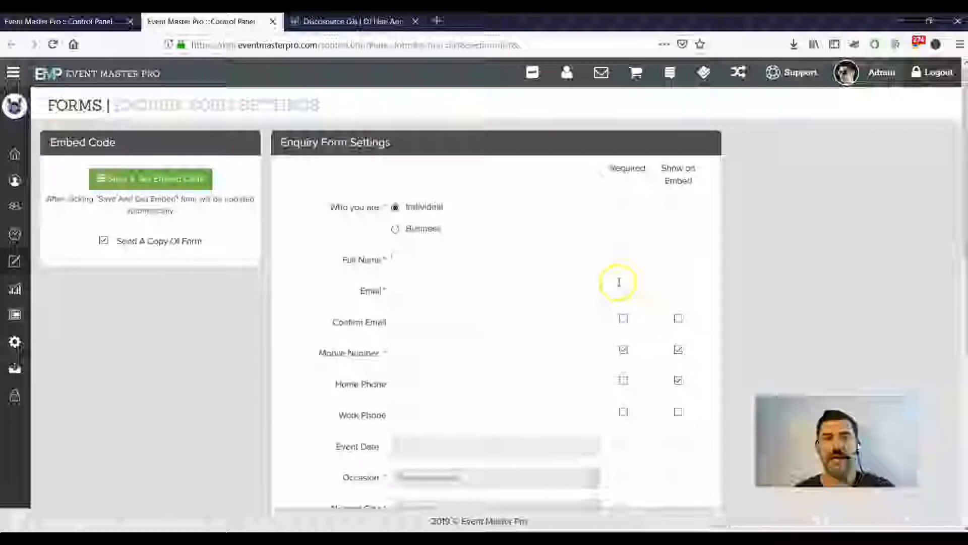
scroll(453, 297, "down", 3)
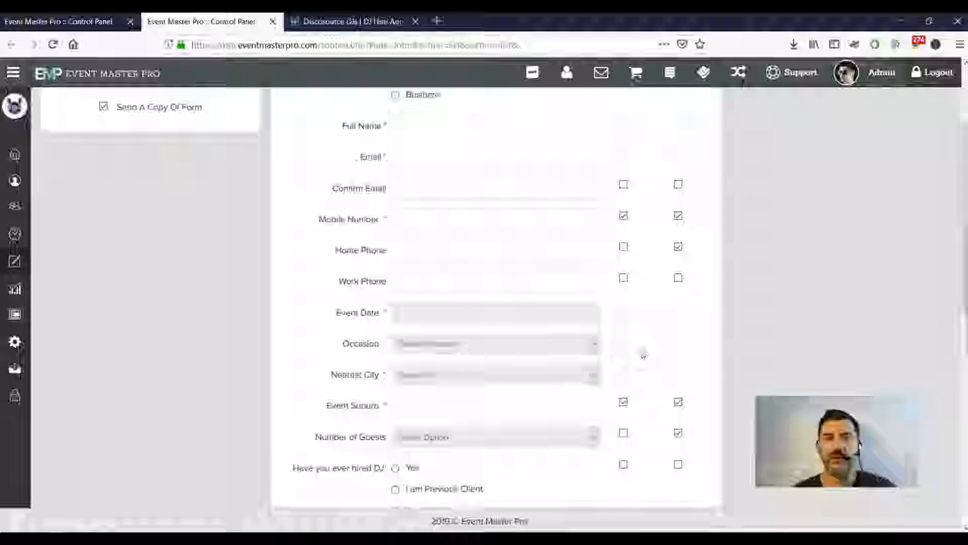
scroll(574, 313, "up", 3)
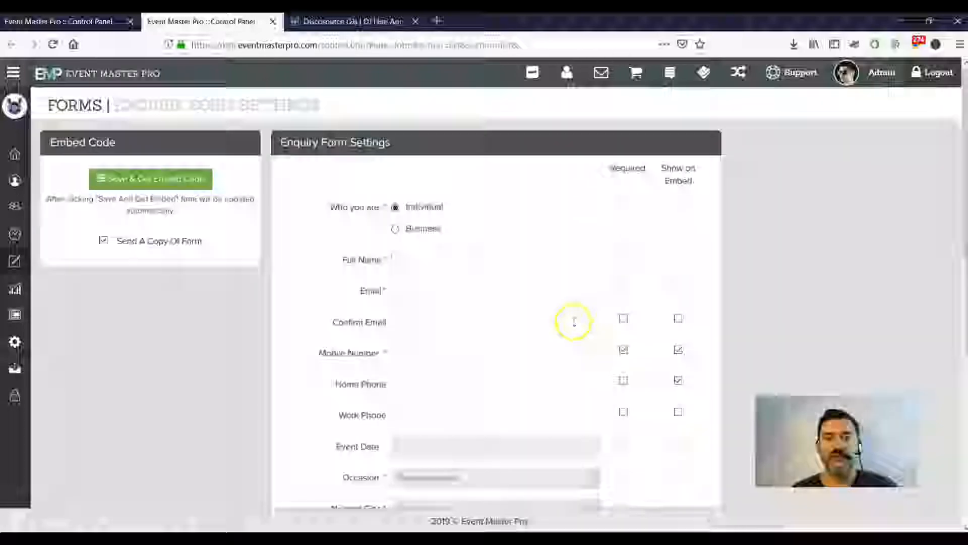
scroll(595, 333, "down", 1)
scroll(607, 345, "down", 1)
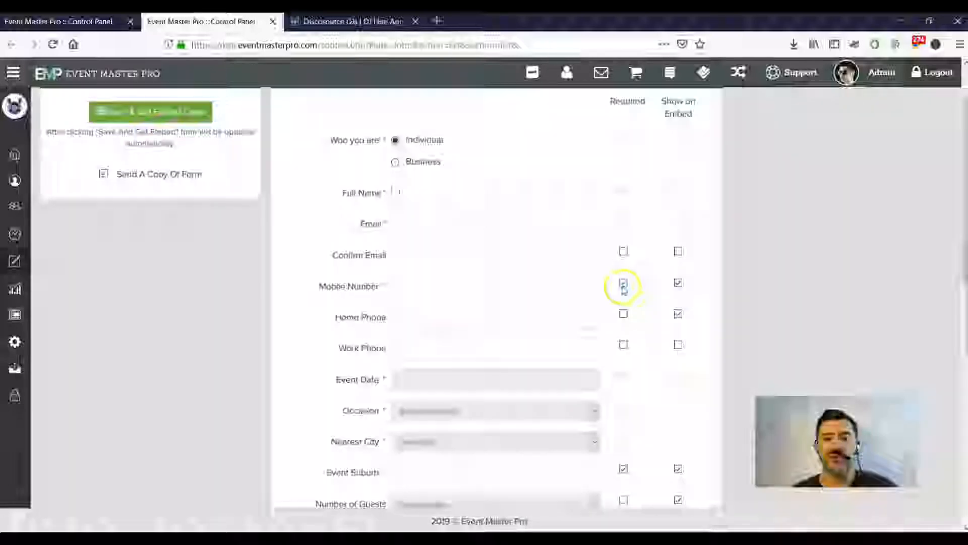
left_click(623, 286)
left_click(678, 283)
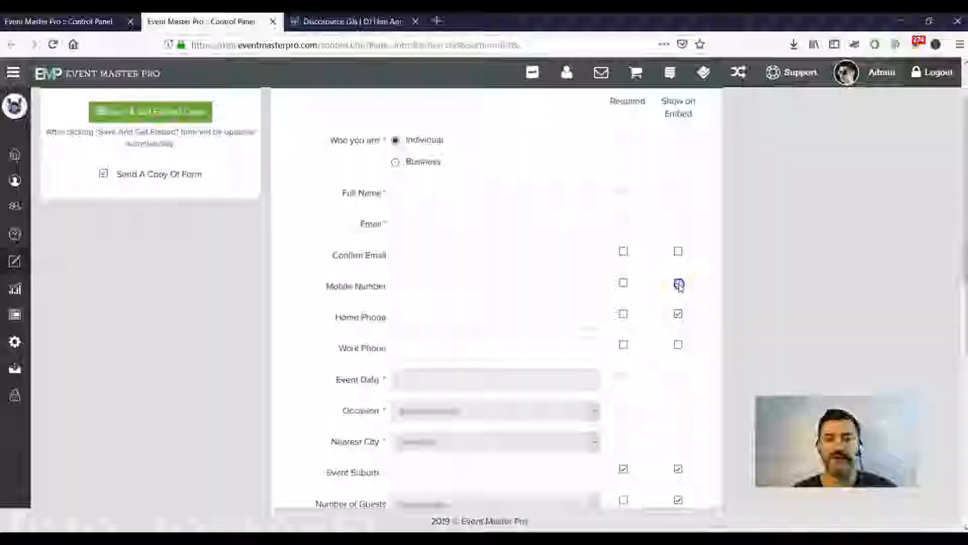
left_click(624, 286)
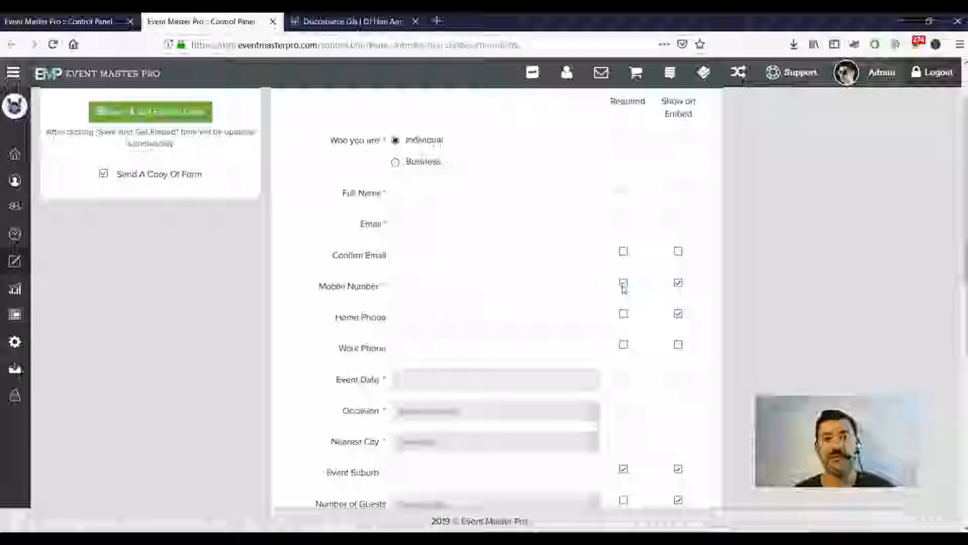
left_click(602, 307)
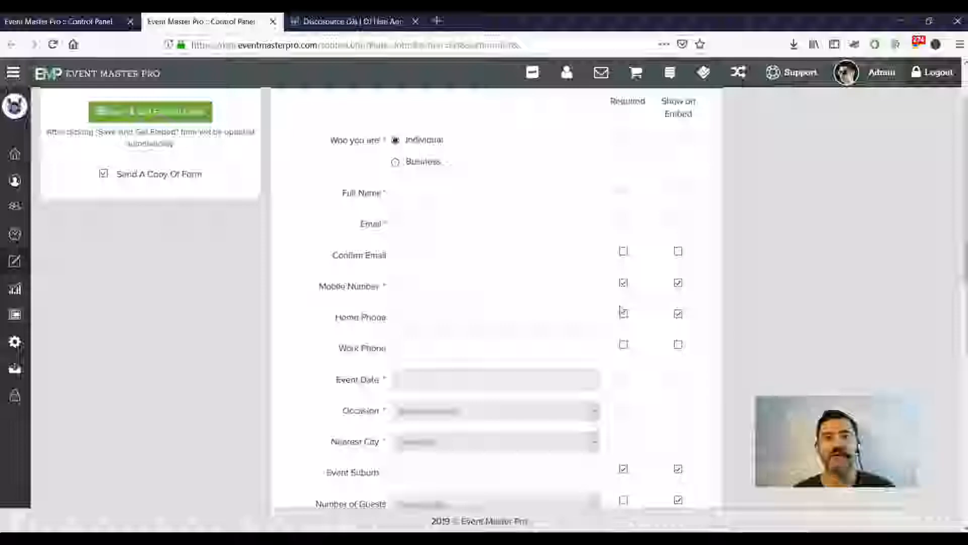
left_click(622, 313)
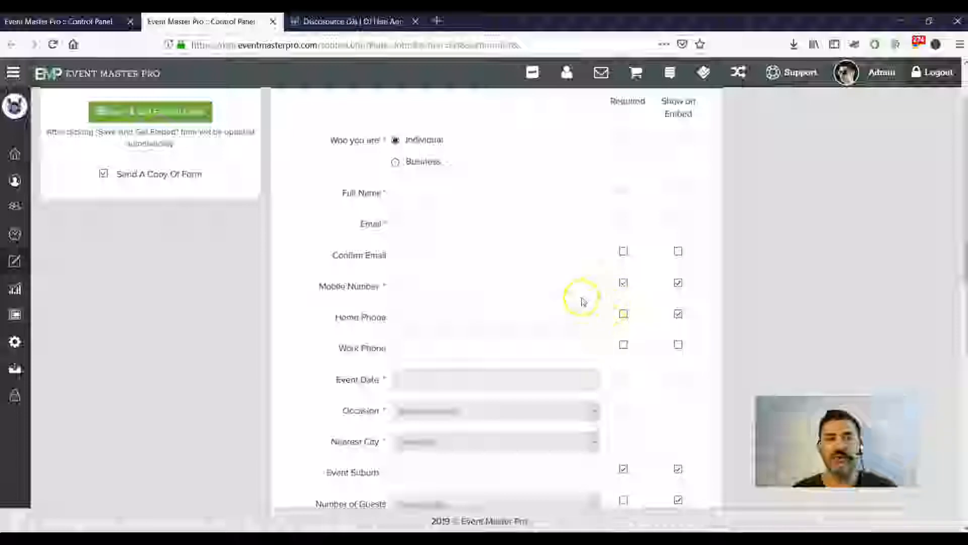
scroll(515, 291, "down", 10)
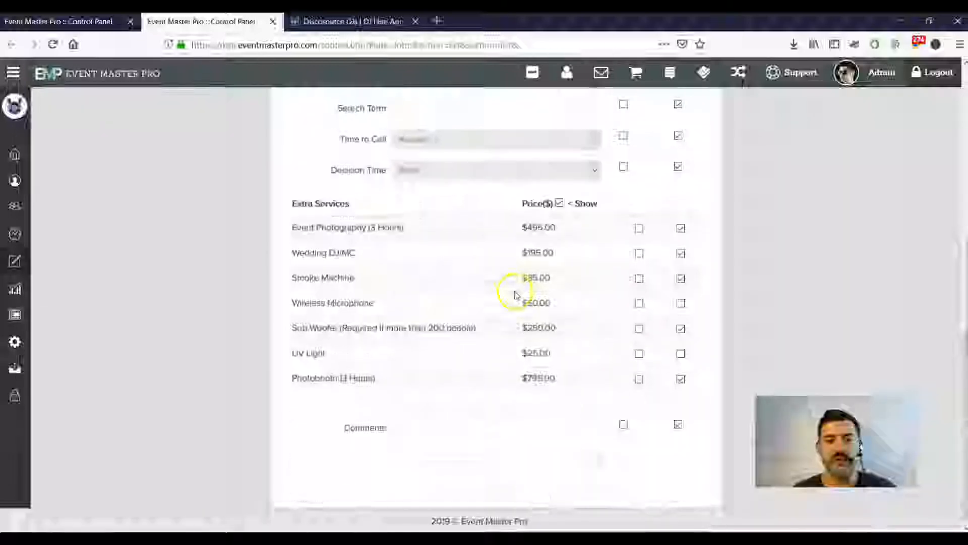
scroll(515, 295, "up", 10)
scroll(515, 295, "up", 2)
Save the form settings, select the generated embed code, and move to the Discosource DJs site.
left_click(157, 177)
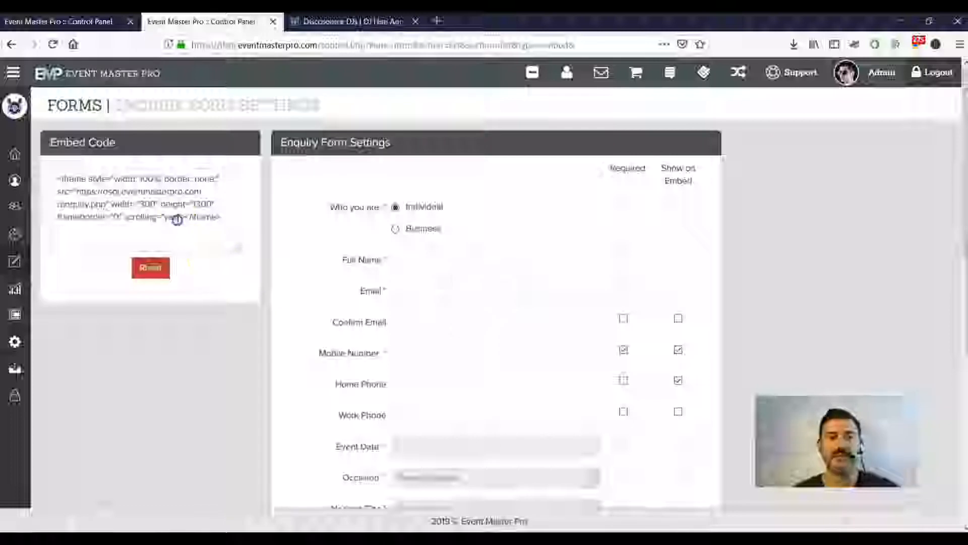
left_click(178, 218)
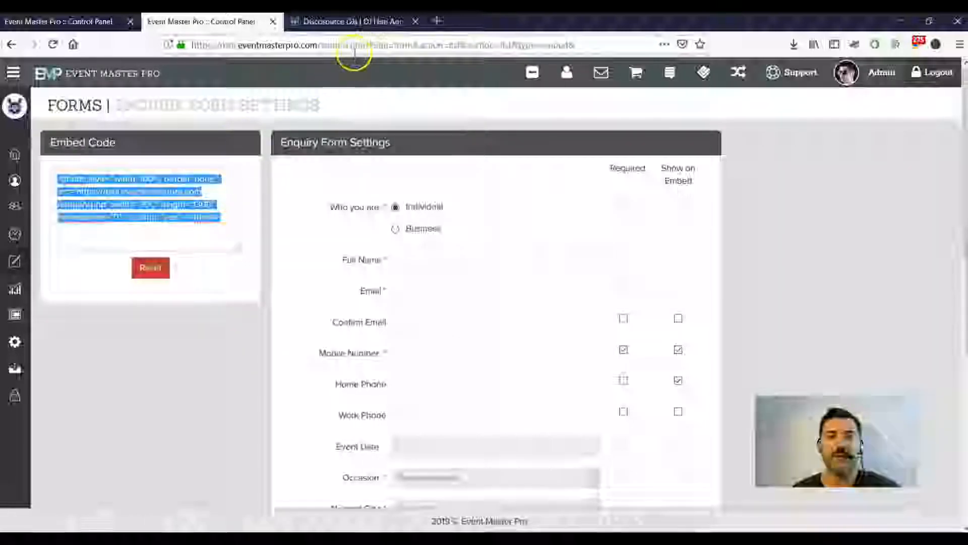
left_click(392, 23)
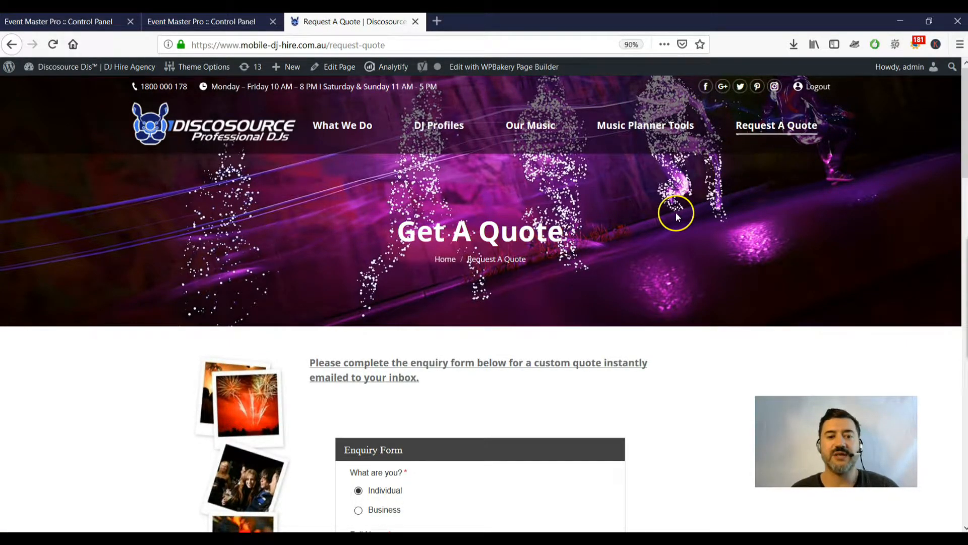
Set the enquirer type to Individual after briefly choosing Business.
scroll(676, 216, "down", 5)
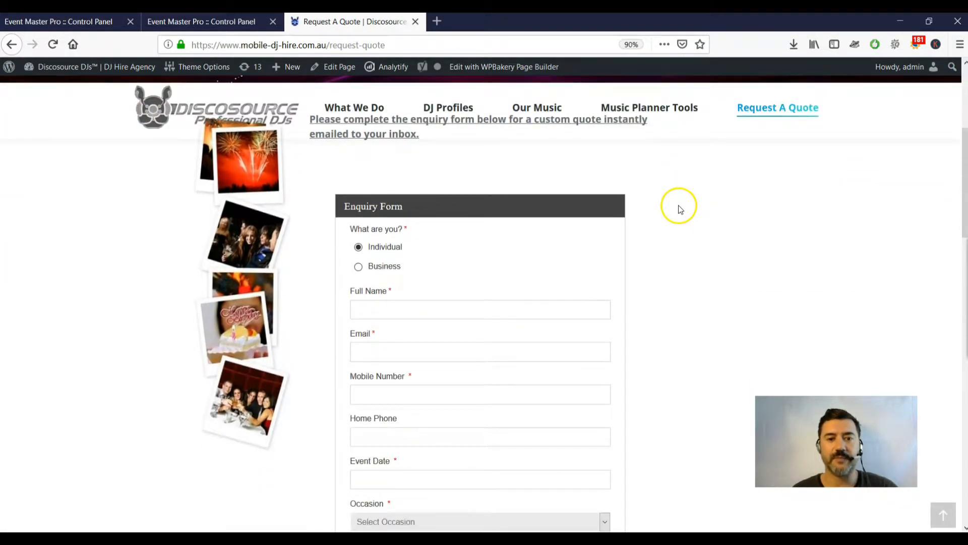
scroll(678, 207, "down", 2)
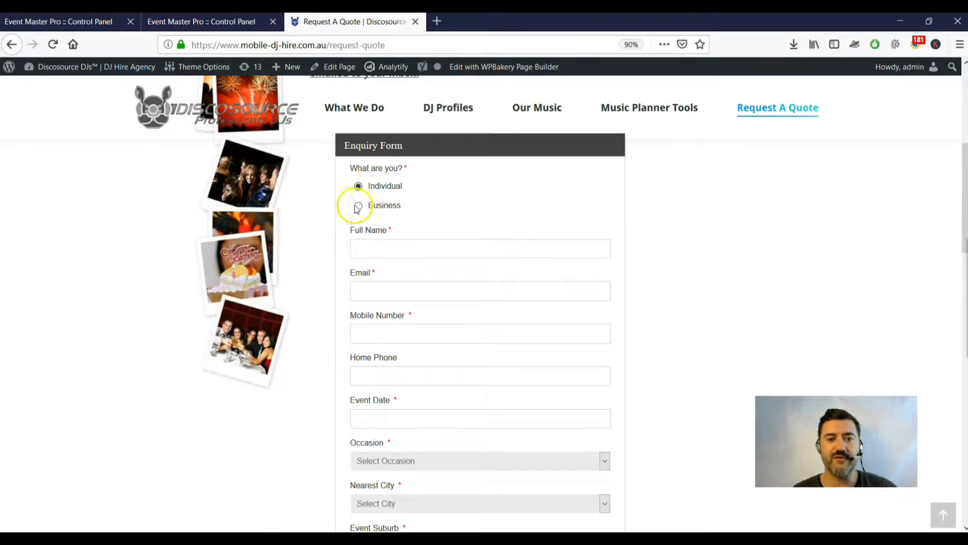
left_click(358, 206)
left_click(413, 245)
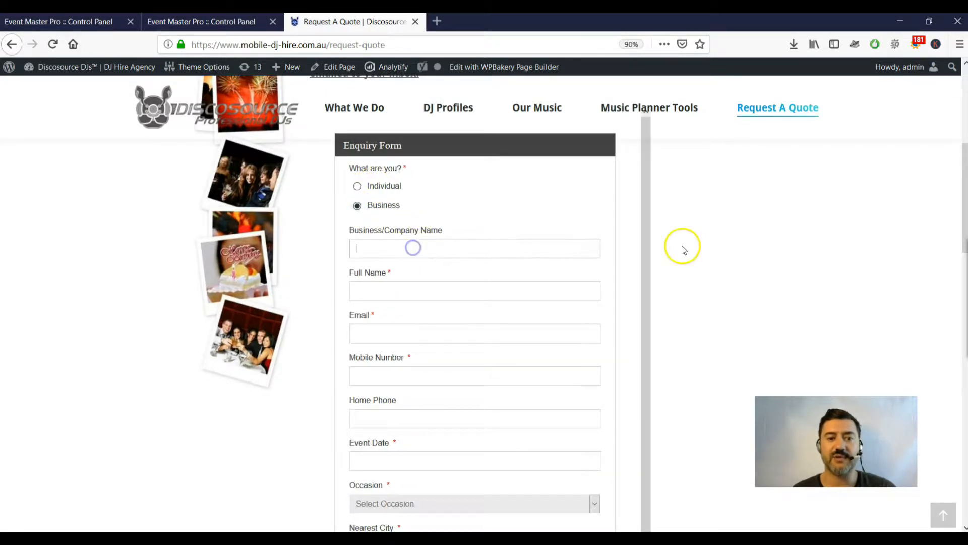
left_click(357, 186)
Enter the enquirer's full name and accept the suggested e-mail address.
left_click(405, 243)
scroll(657, 243, "down", 2)
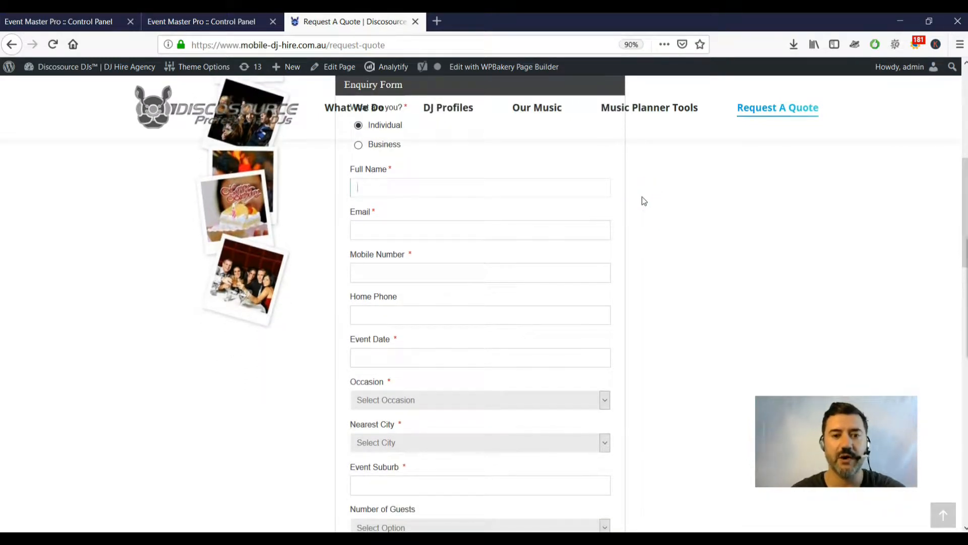
key("Tab")
type("discos")
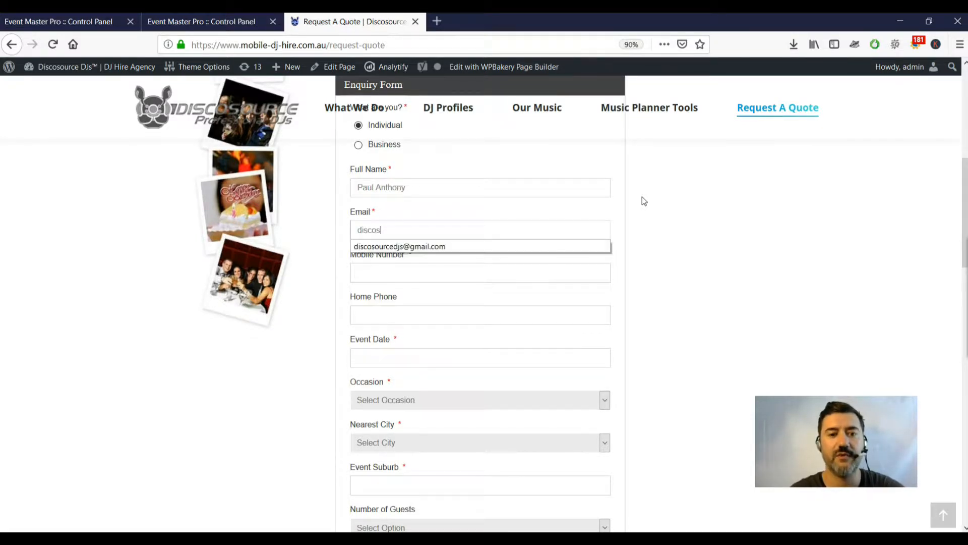
key("Down")
key("Tab")
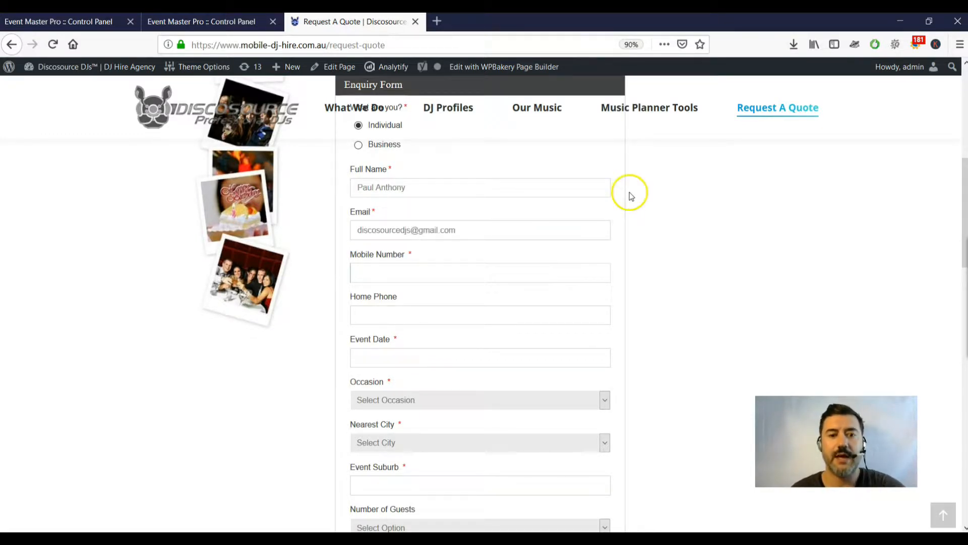
scroll(472, 230, "down", 5)
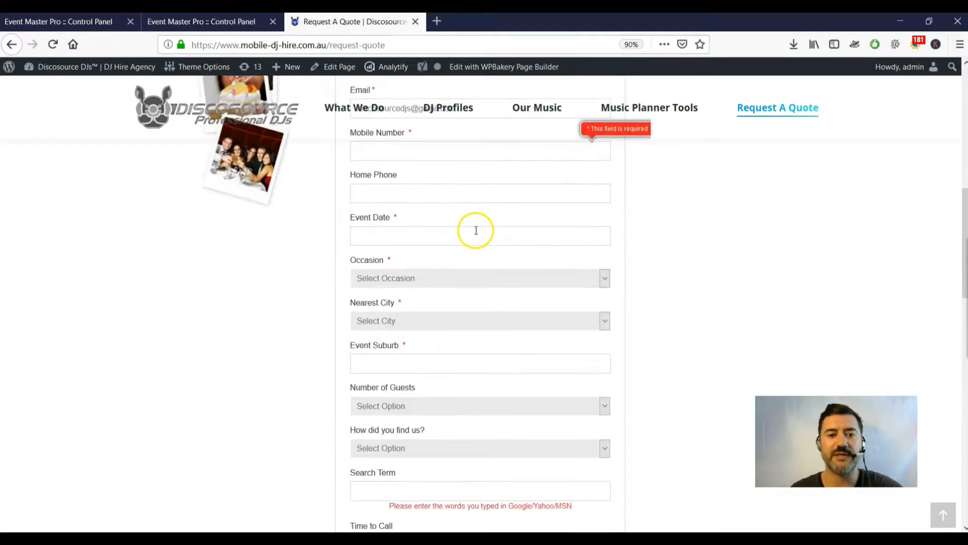
Pick Wedding as the occasion and Bangkok : Thailand : Thailand as the nearest city.
left_click(452, 158)
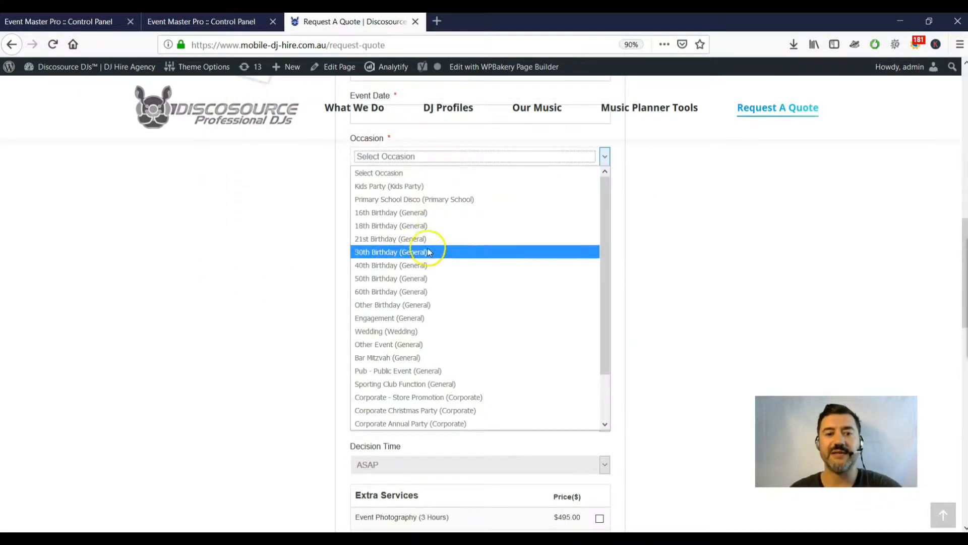
left_click(420, 329)
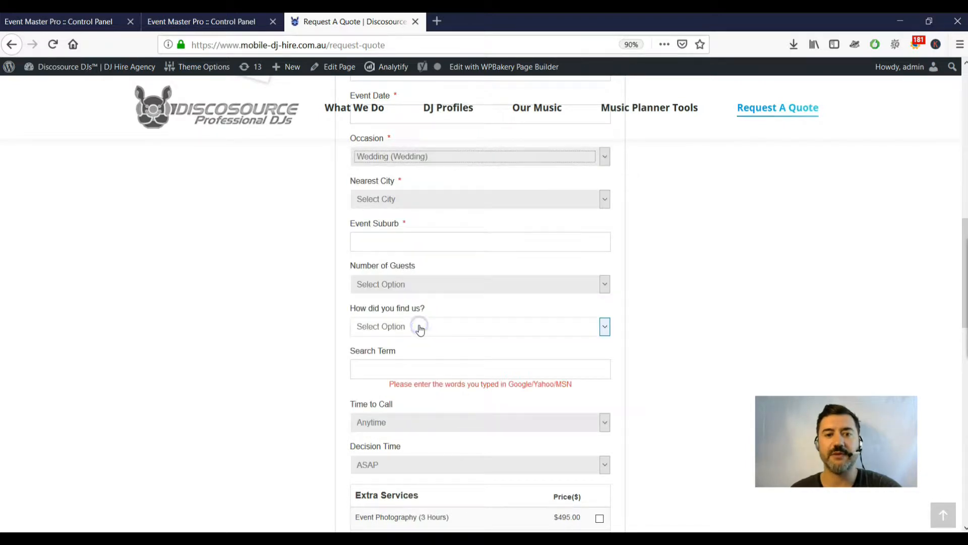
left_click(422, 203)
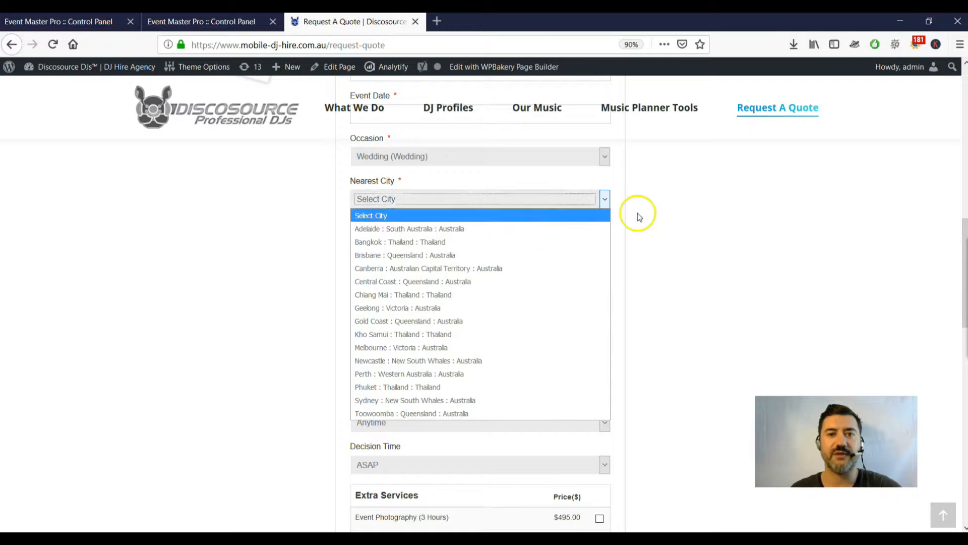
left_click(680, 233)
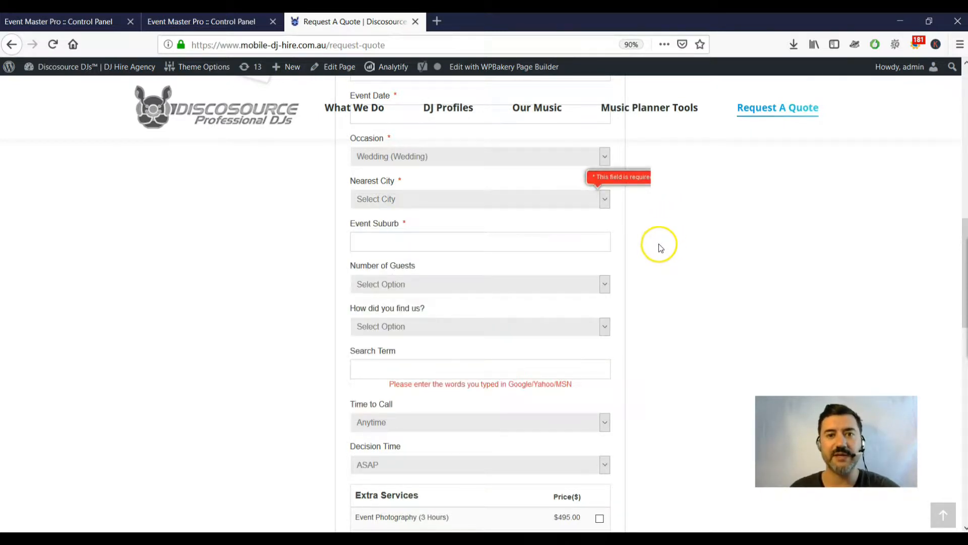
left_click(423, 201)
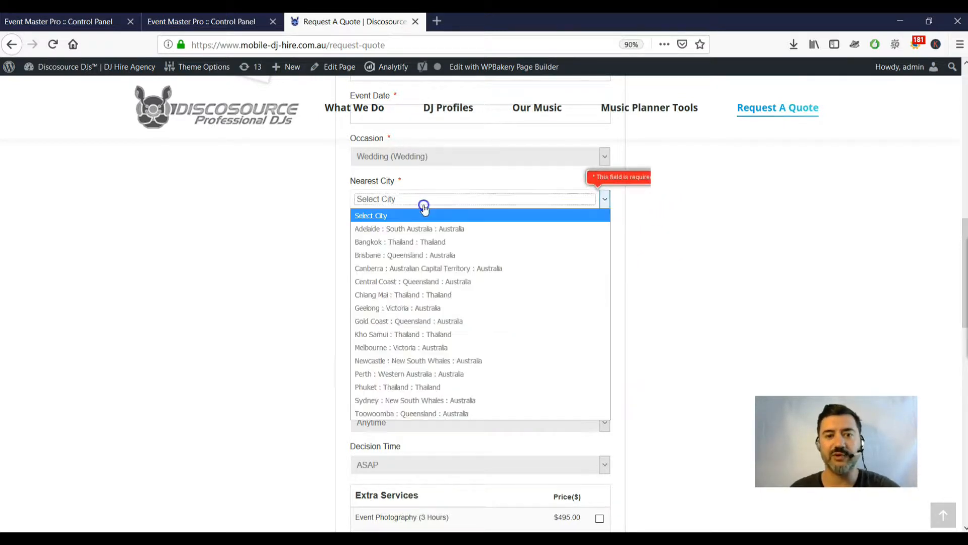
left_click(428, 245)
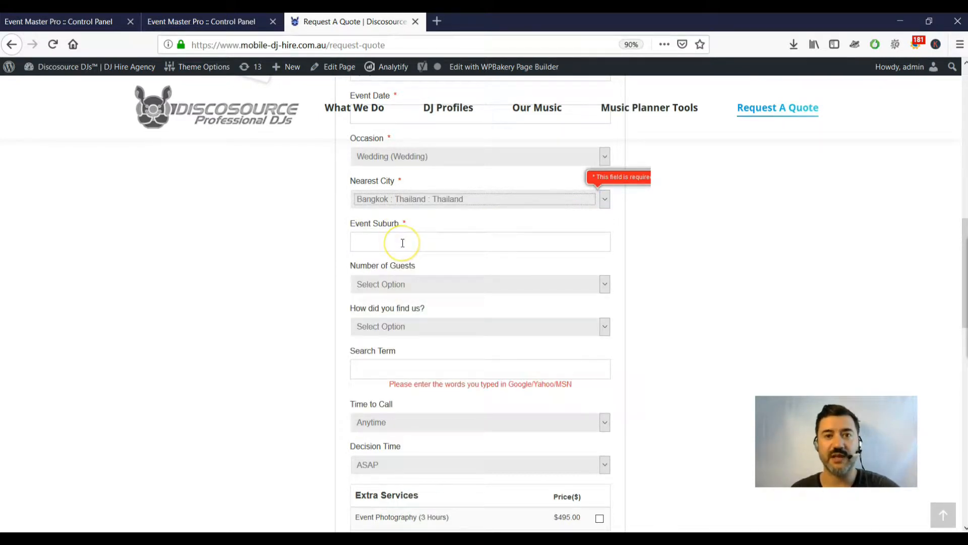
left_click(395, 199)
left_click(402, 244)
Change the occasion to Engagement (General) and submit the quote request.
left_click(399, 160)
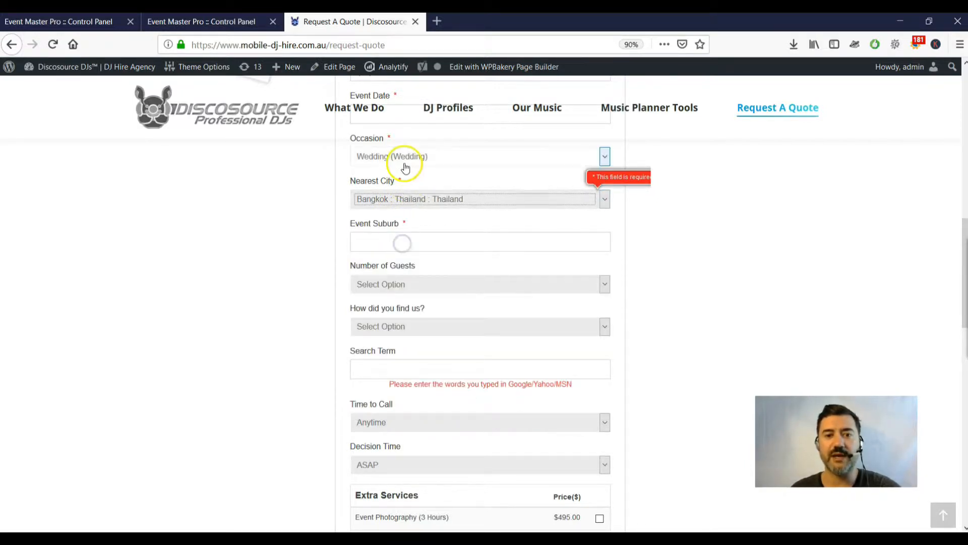
left_click(392, 314)
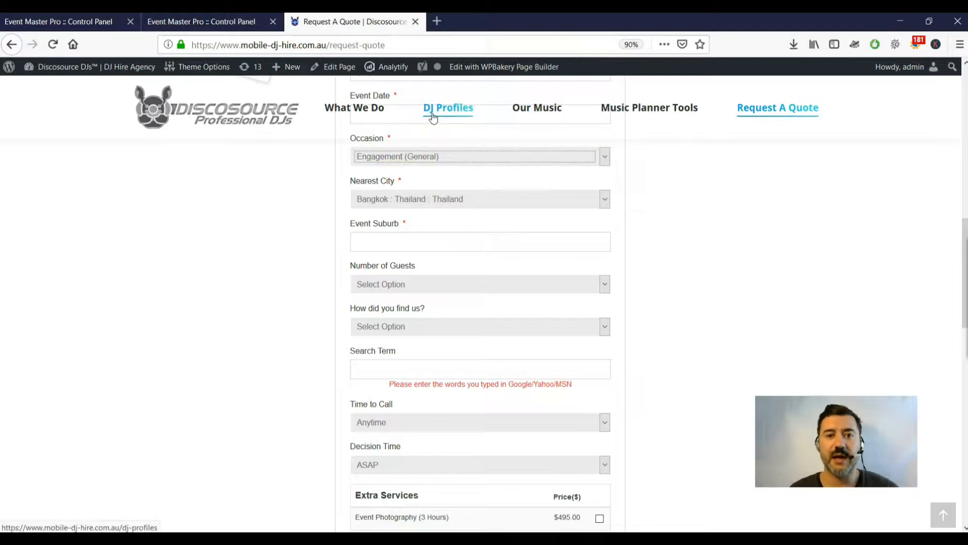
scroll(610, 199, "down", 4)
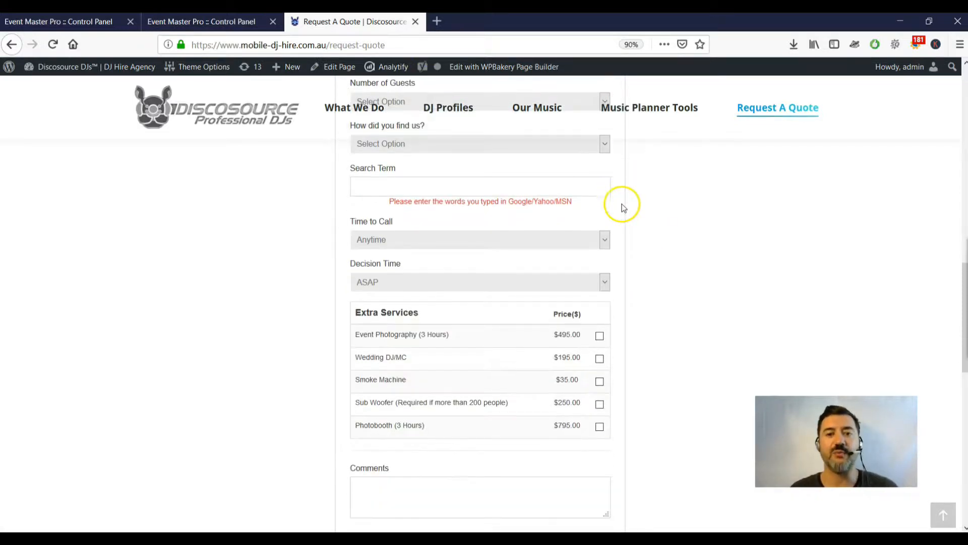
scroll(626, 207, "down", 4)
left_click(509, 405)
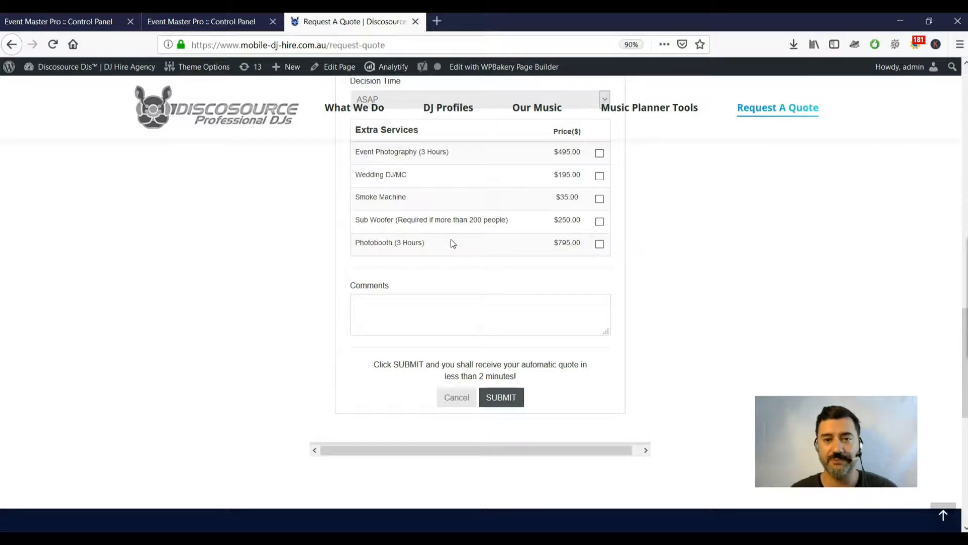
Load mobile-dj-hire.com.au/gen-595 in a new tab, glancing back at the quote form.
left_click(436, 21)
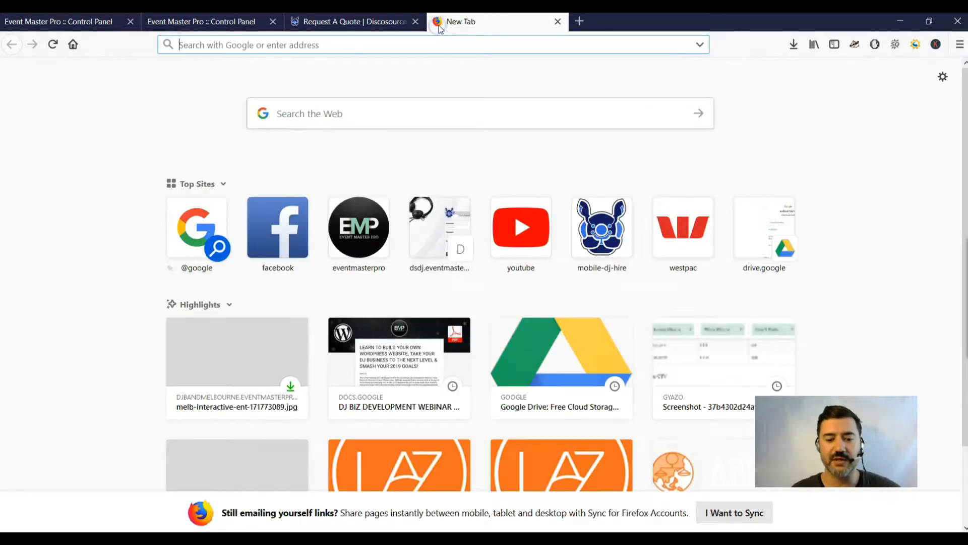
type("mobile-dj-hire.com.au/")
key("Right")
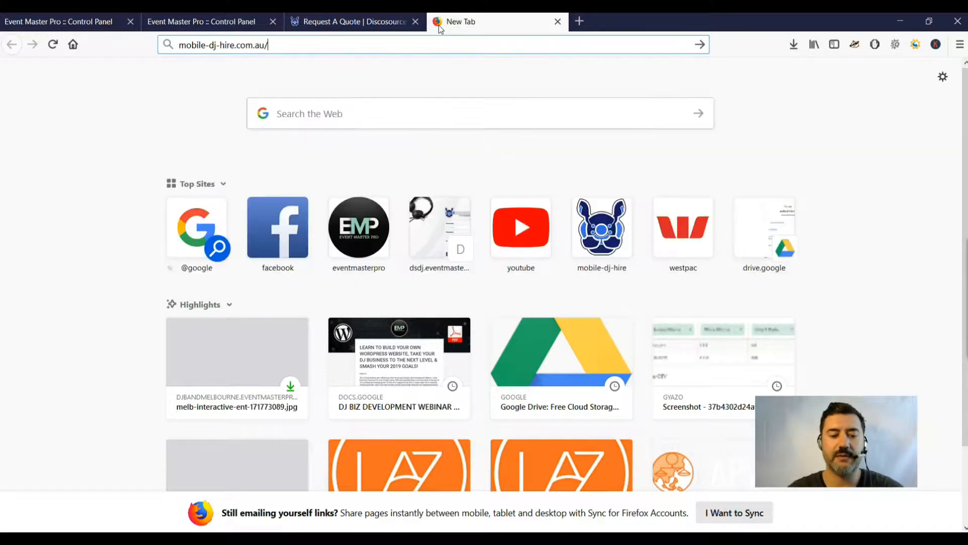
type("gen")
key("Return")
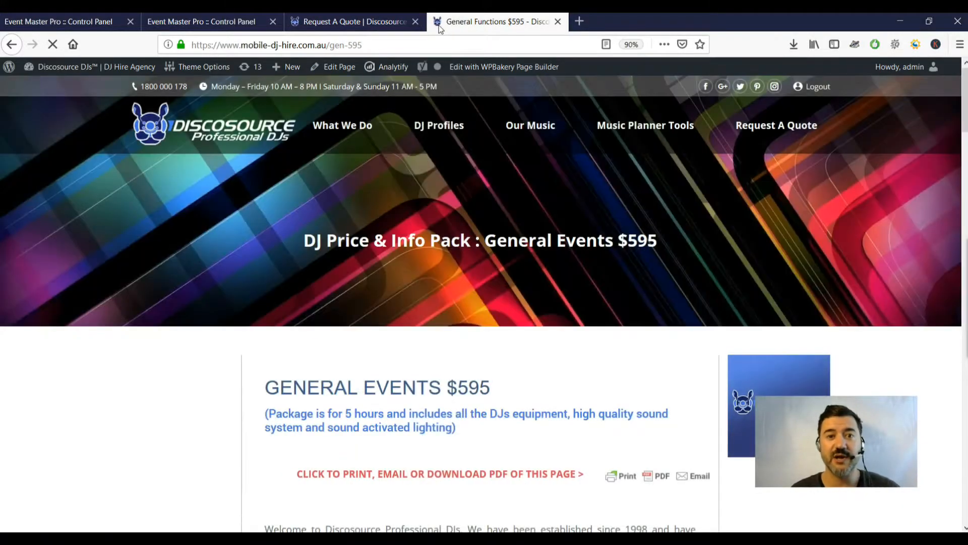
left_click(386, 24)
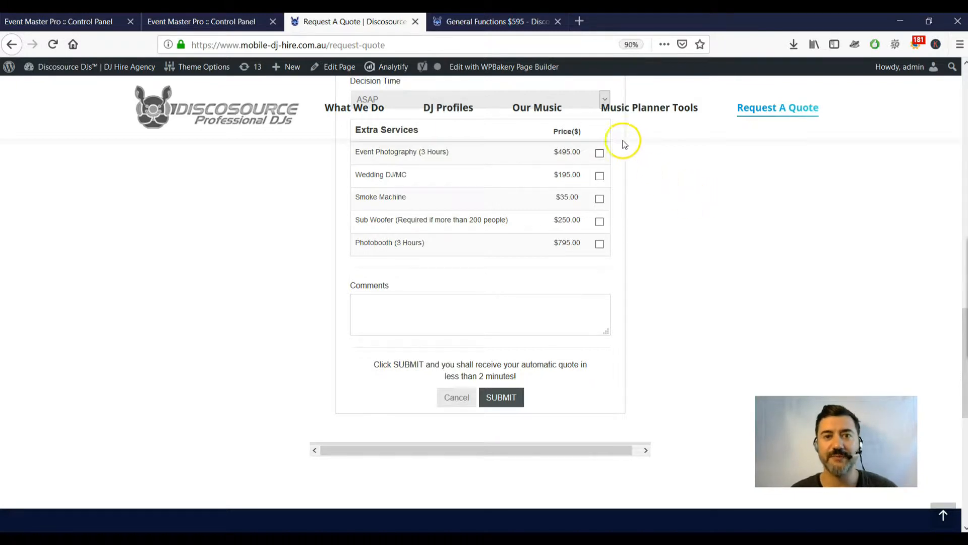
left_click(514, 22)
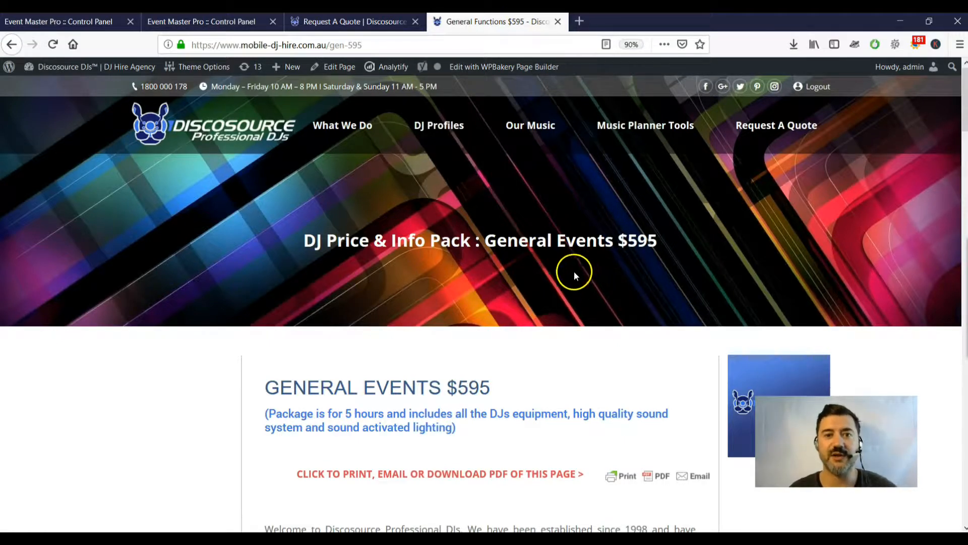
Read through the General Events $595 package page and return to the top.
scroll(570, 274, "down", 1)
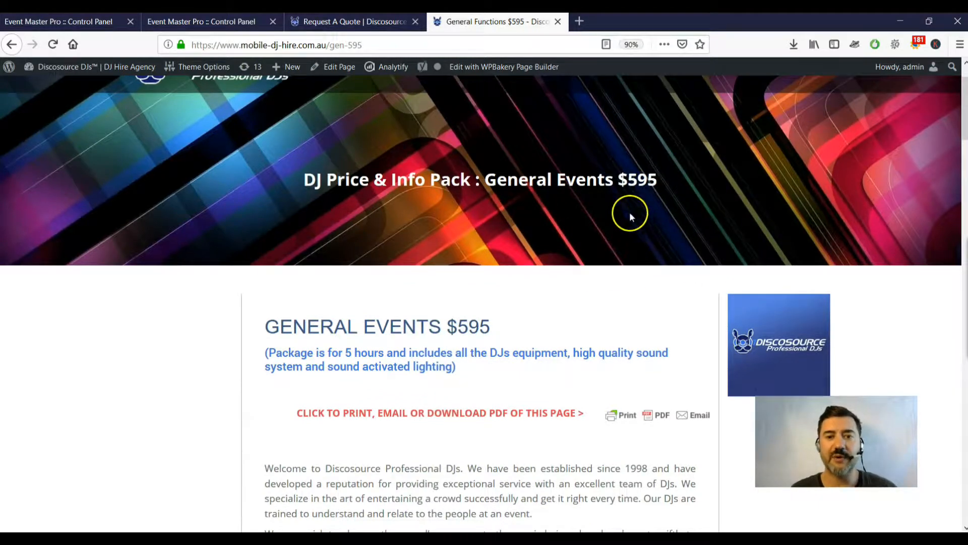
scroll(587, 204, "down", 4)
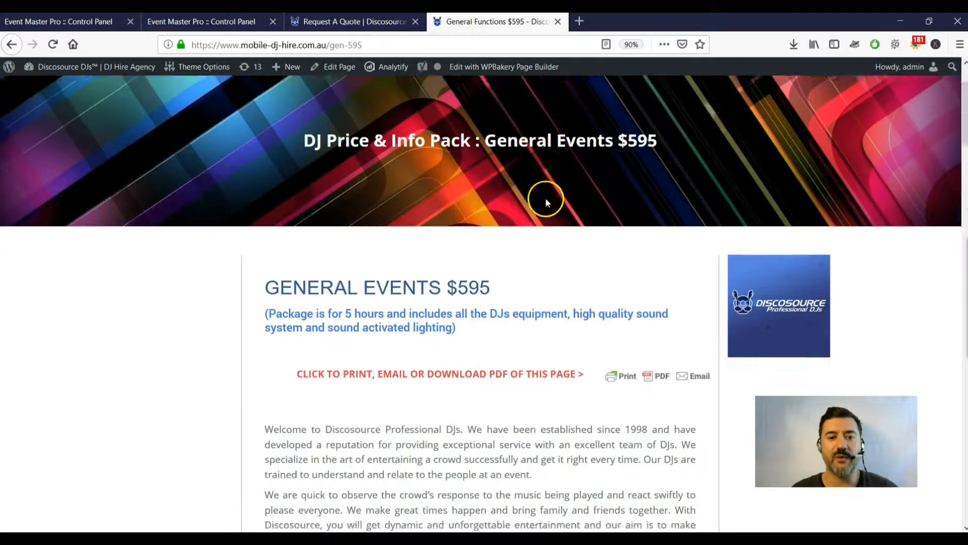
scroll(456, 260, "down", 2)
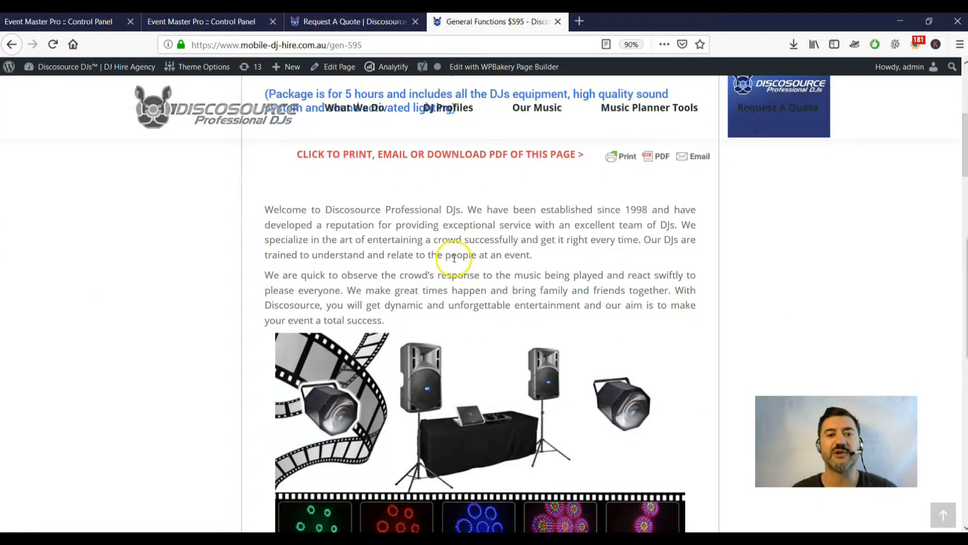
scroll(363, 268, "down", 10)
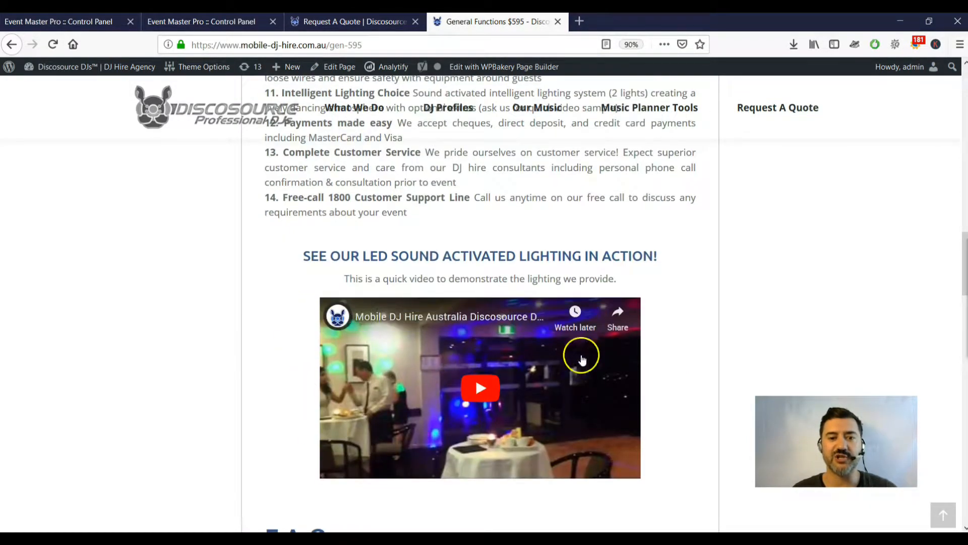
scroll(427, 323, "down", 6)
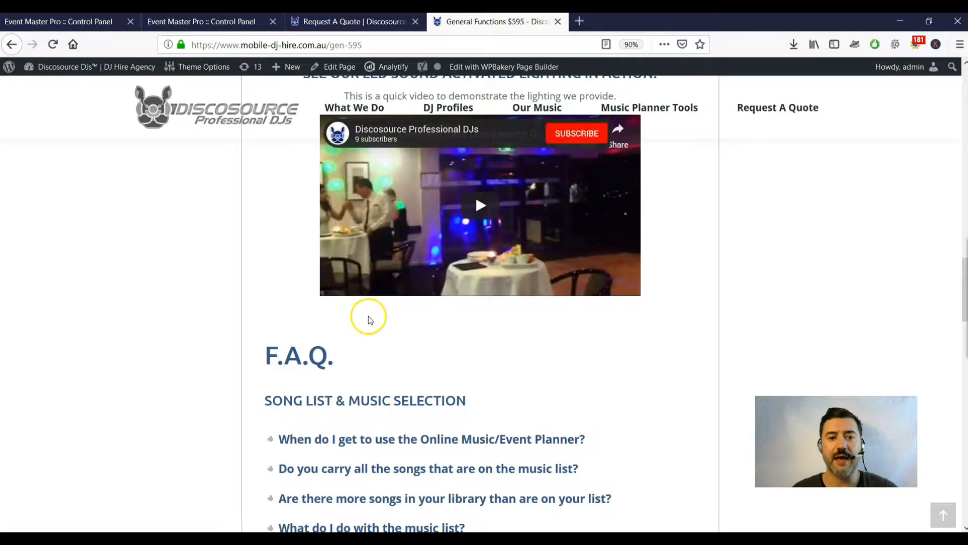
scroll(385, 350, "down", 6)
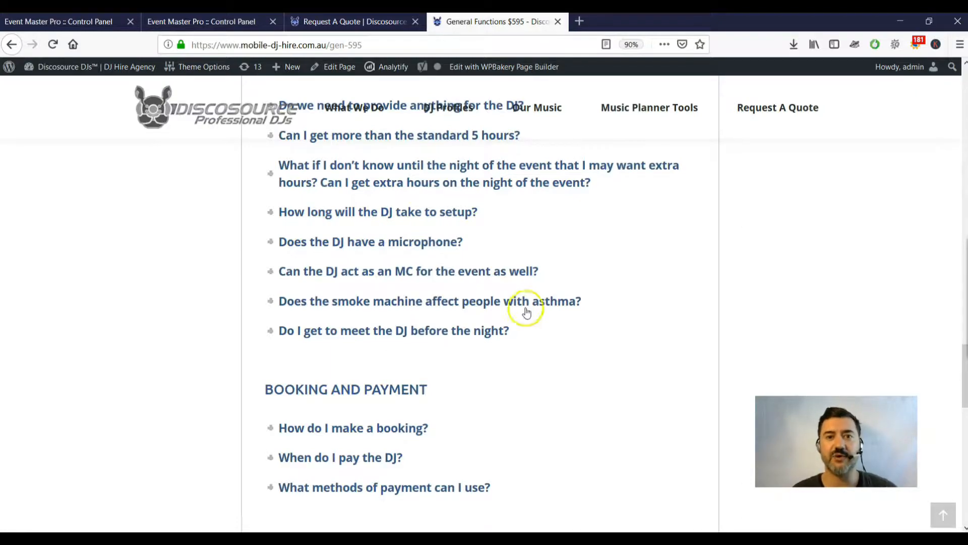
scroll(530, 305, "down", 10)
scroll(535, 305, "up", 12)
scroll(534, 303, "up", 12)
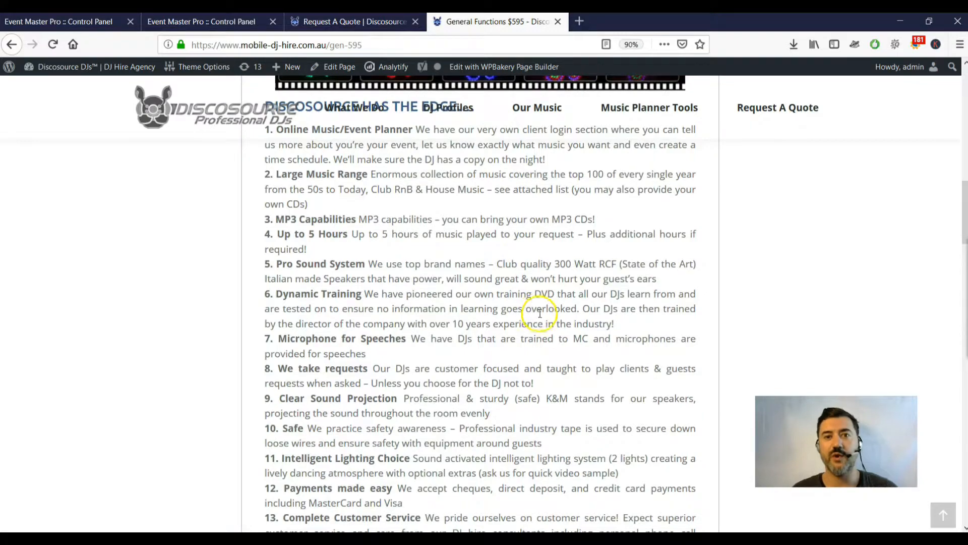
scroll(536, 308, "up", 4)
scroll(536, 328, "up", 10)
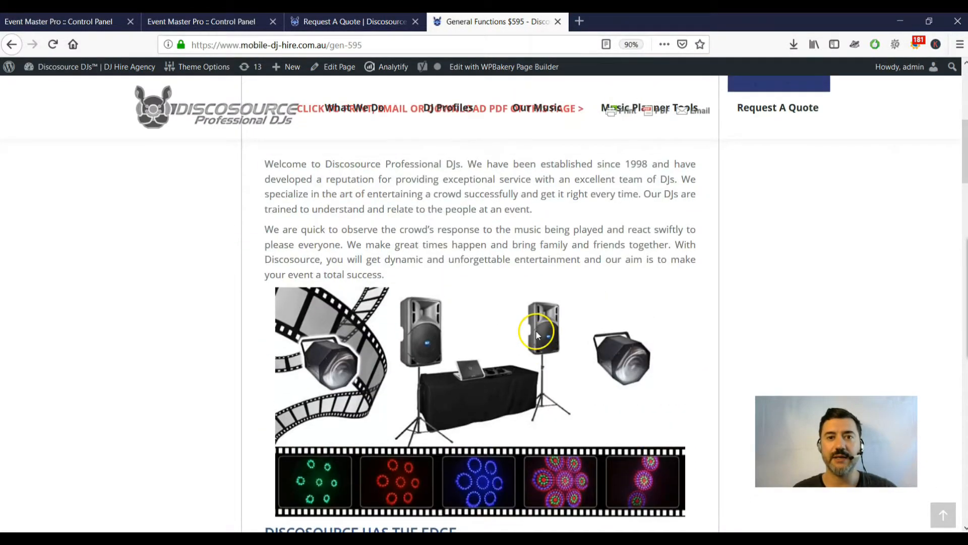
scroll(530, 325, "down", 3)
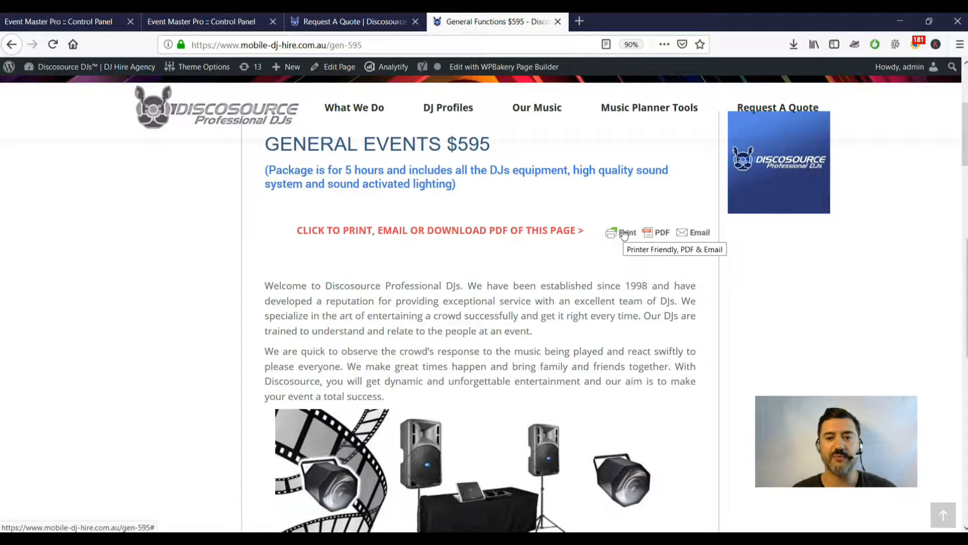
Open the PrintFriendly version, delete the Discosource logo, and bring up its Email form.
left_click(624, 232)
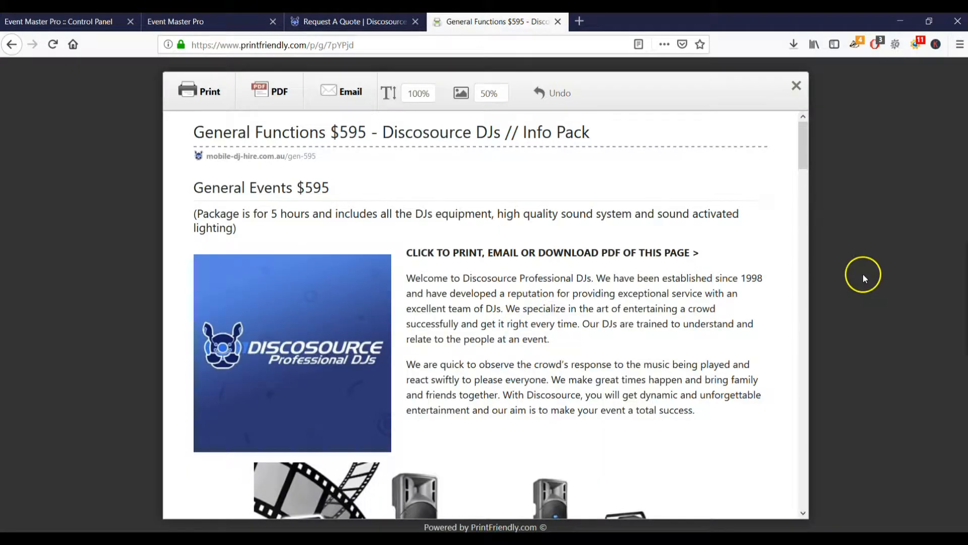
left_click(804, 252)
scroll(806, 254, "down", 10)
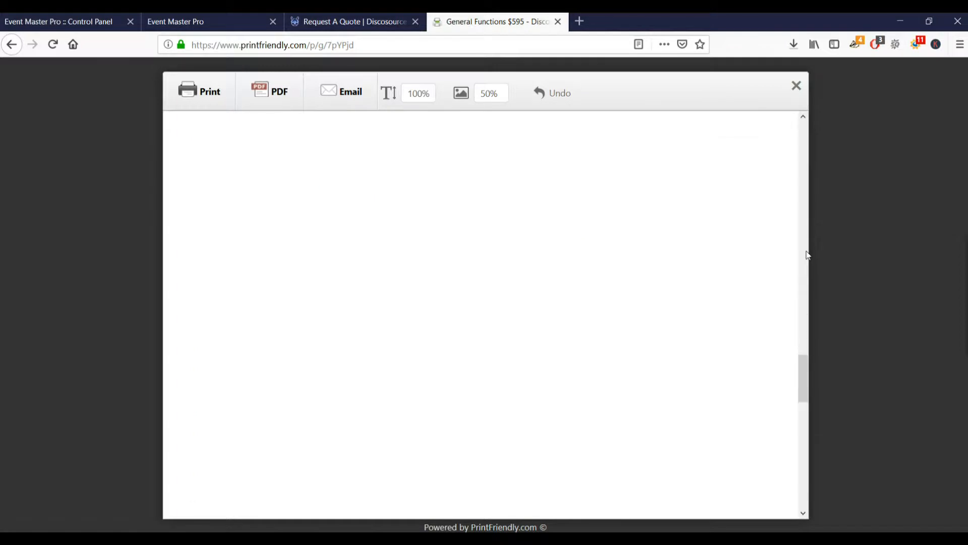
scroll(806, 255, "up", 15)
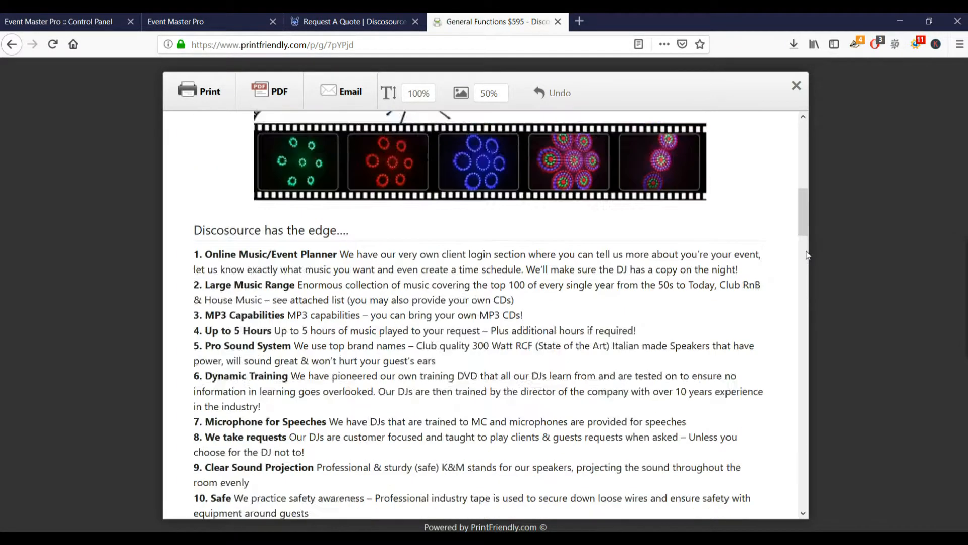
scroll(806, 255, "up", 3)
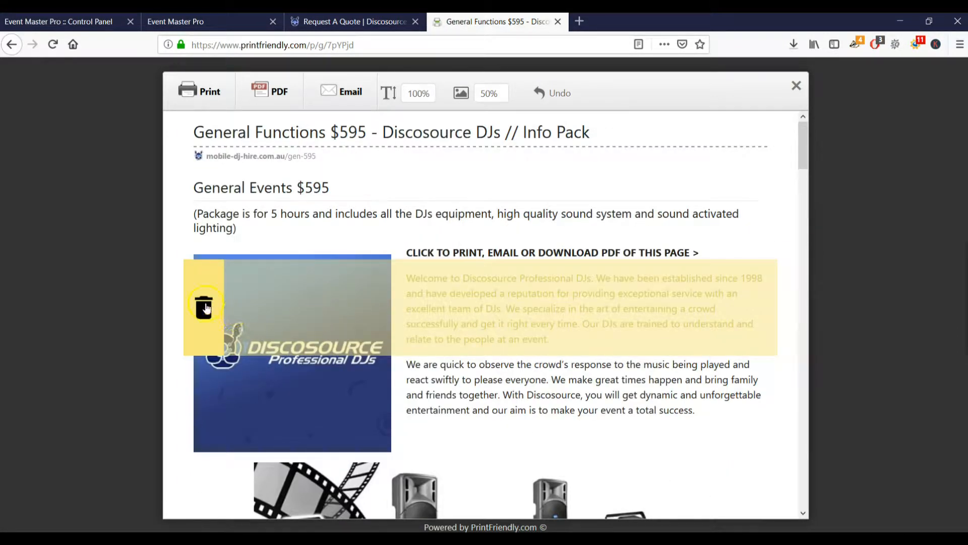
left_click(262, 423)
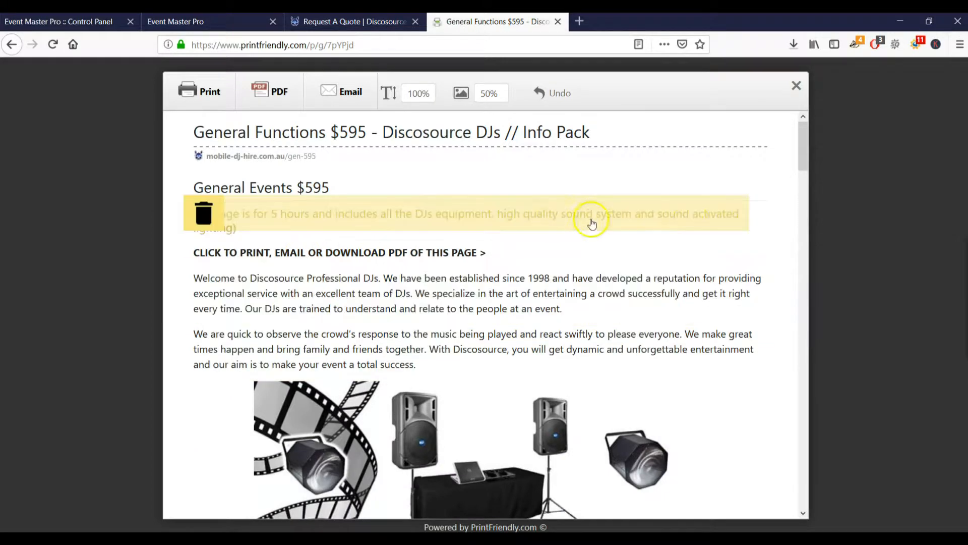
left_click_drag(806, 155, 806, 155)
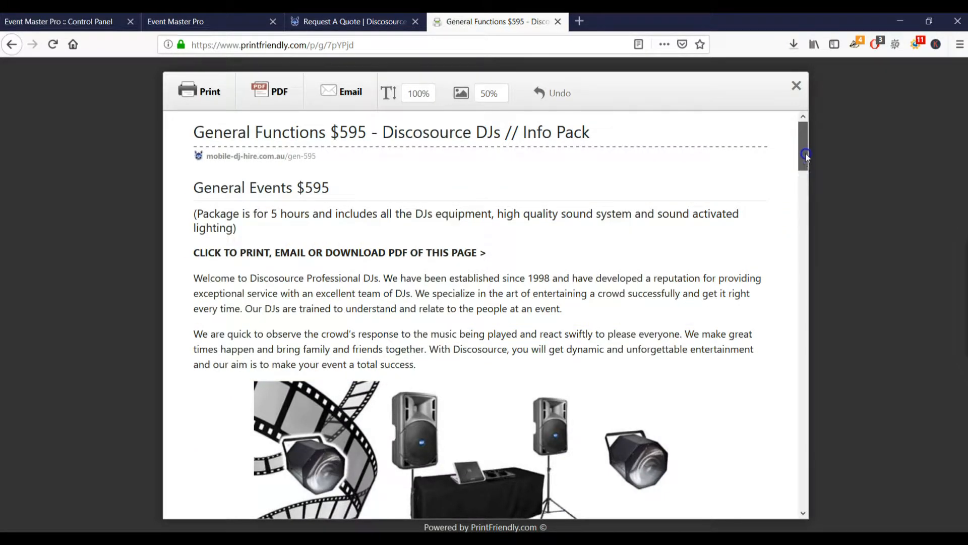
mouse_move(806, 149)
left_mouse_down()
mouse_move(805, 242)
mouse_move(806, 147)
left_mouse_up()
left_click(352, 93)
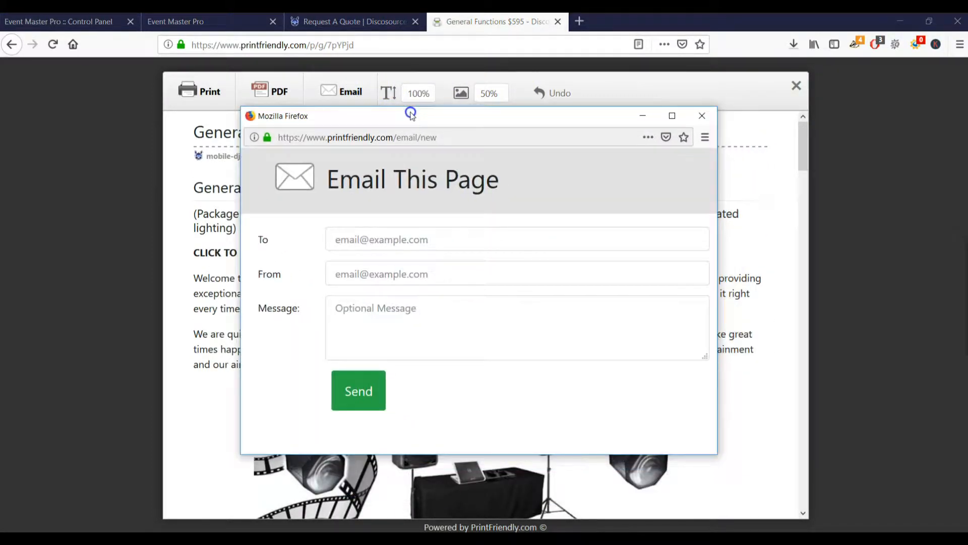
left_click(393, 241)
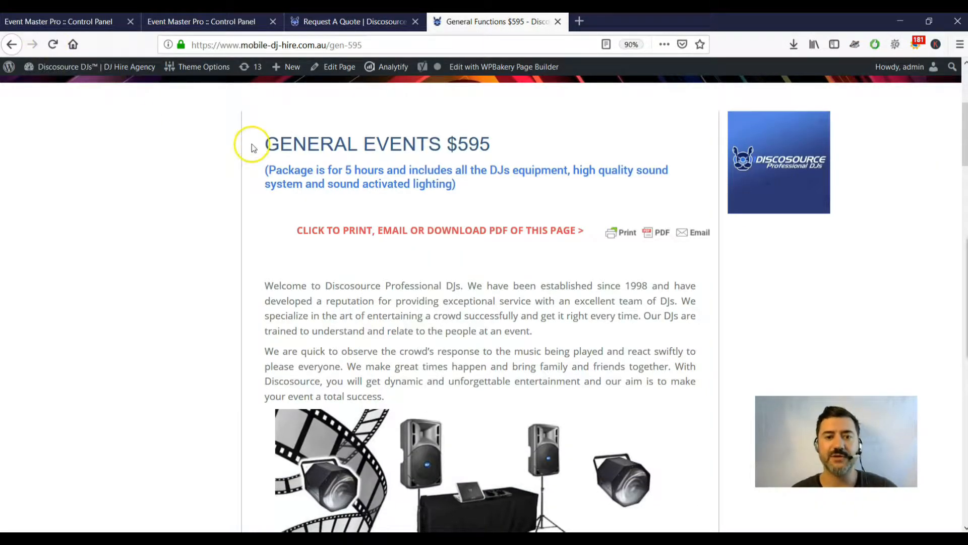
From the dashboard's enquiry notifications, open the Sun 03 Nov, 2019 enquiry in a new tab.
left_click(383, 44)
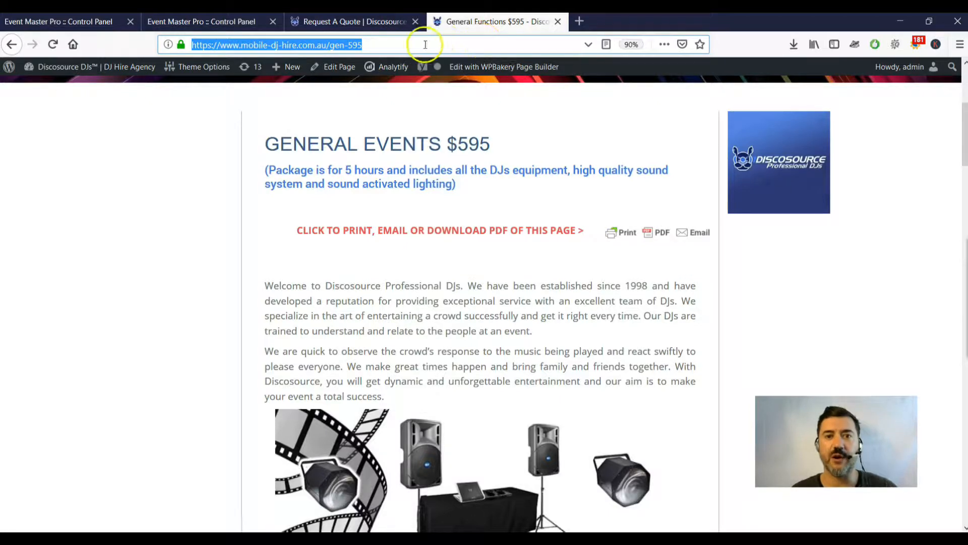
left_click(215, 24)
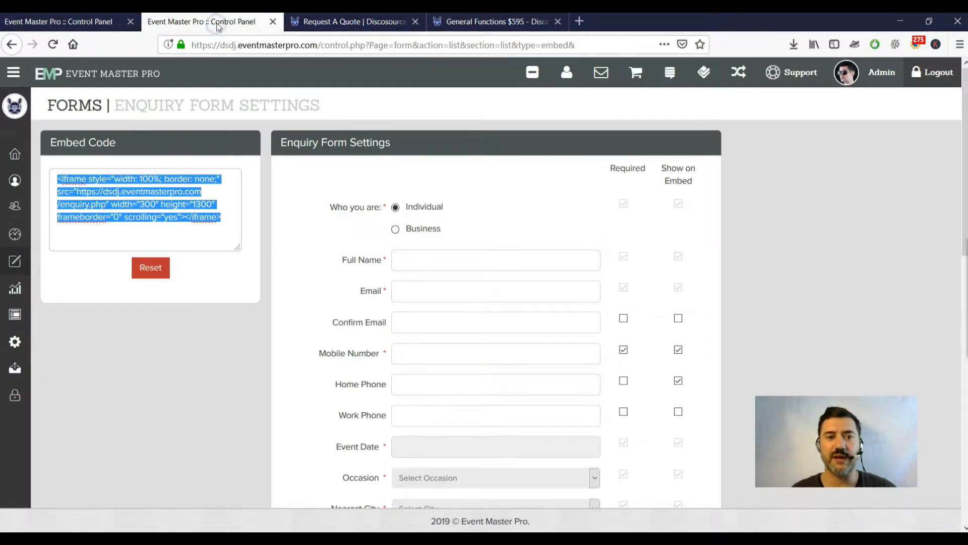
left_click(80, 24)
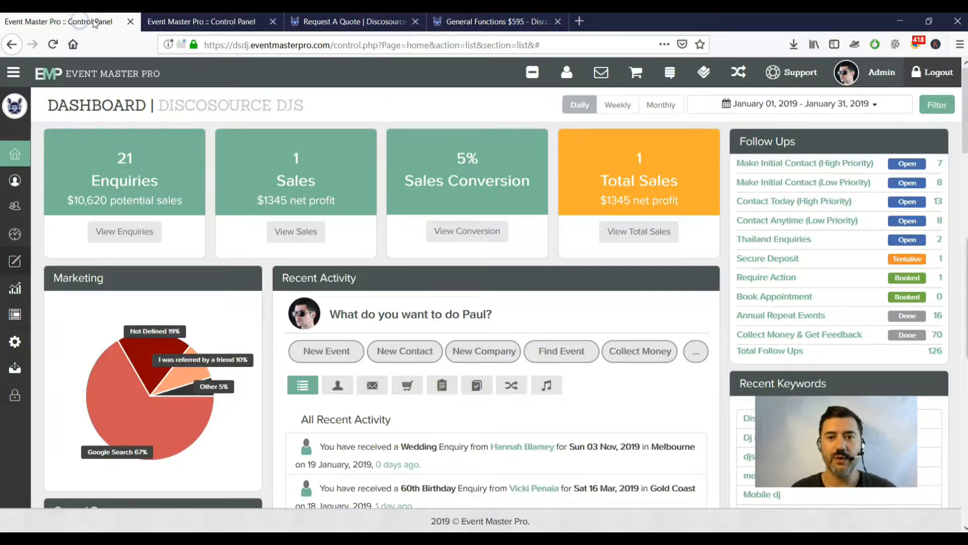
left_click(607, 76)
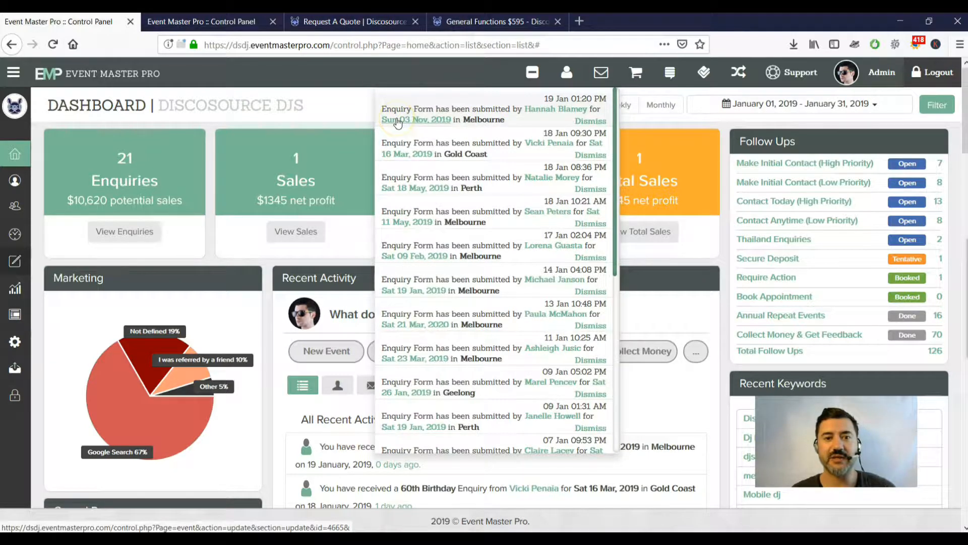
left_click(415, 124)
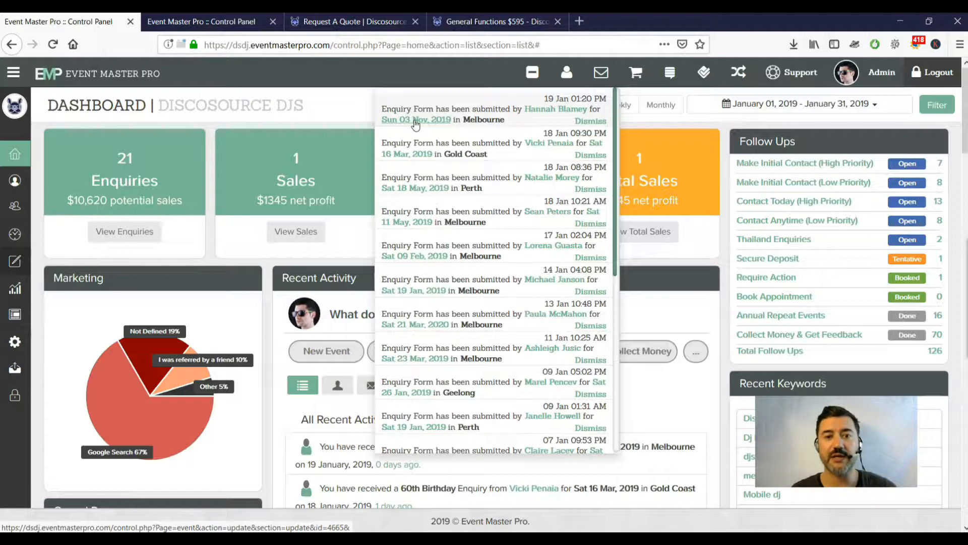
right_click(415, 123)
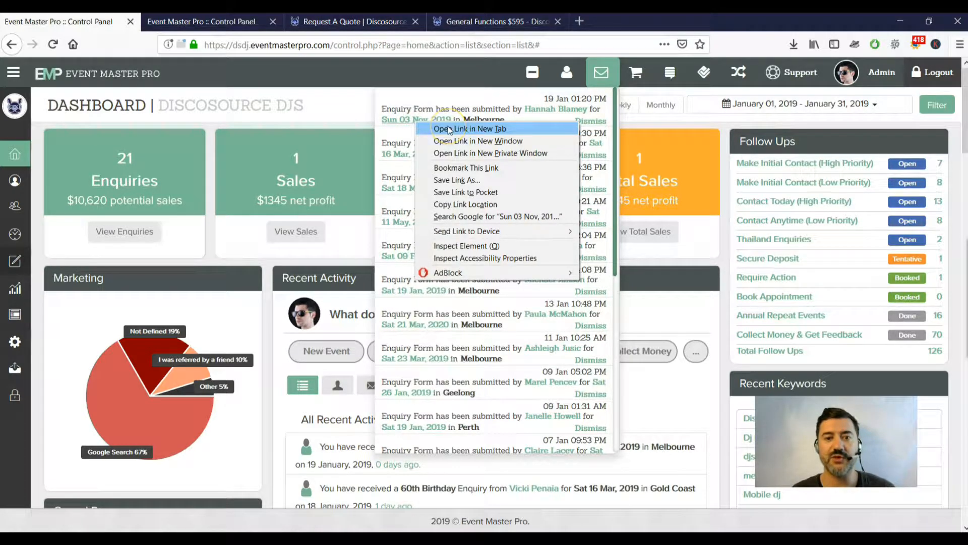
left_click(449, 129)
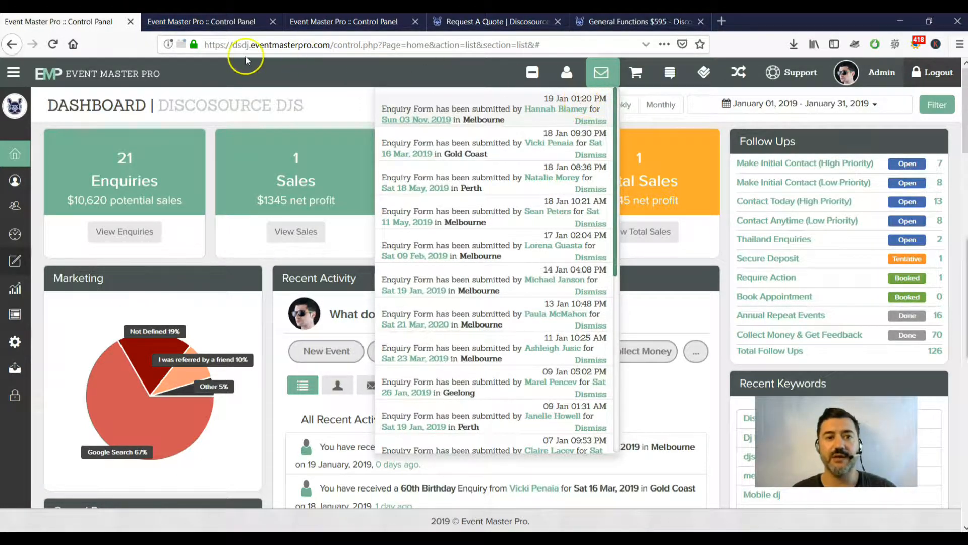
View the 03 Nov 2019 enquiry's event details and check the Company and Venue lists.
left_click(217, 29)
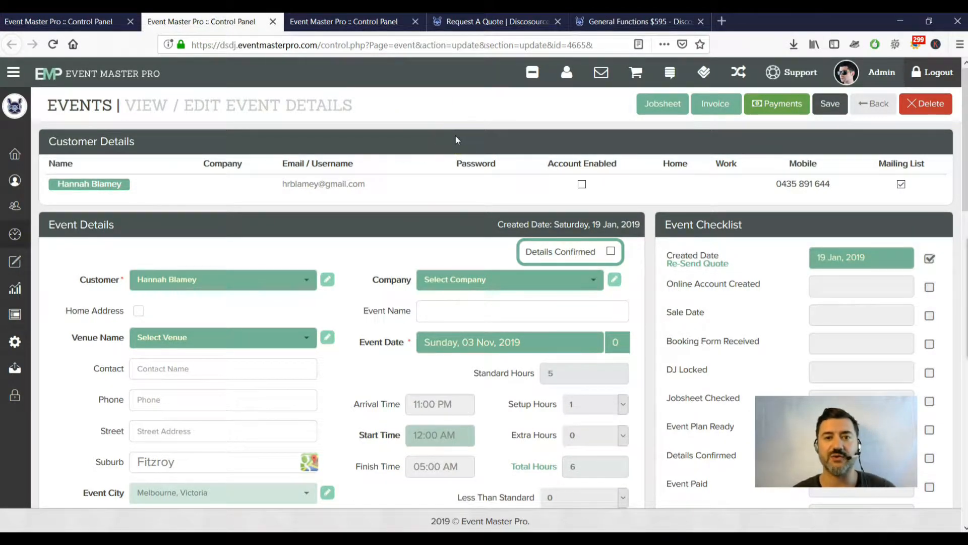
scroll(465, 138, "down", 1)
scroll(454, 126, "up", 1)
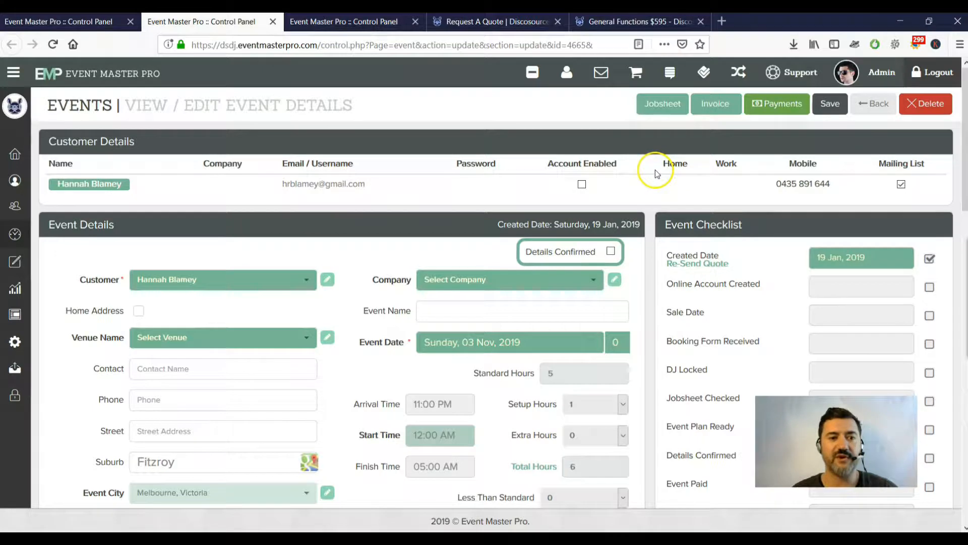
scroll(655, 169, "down", 1)
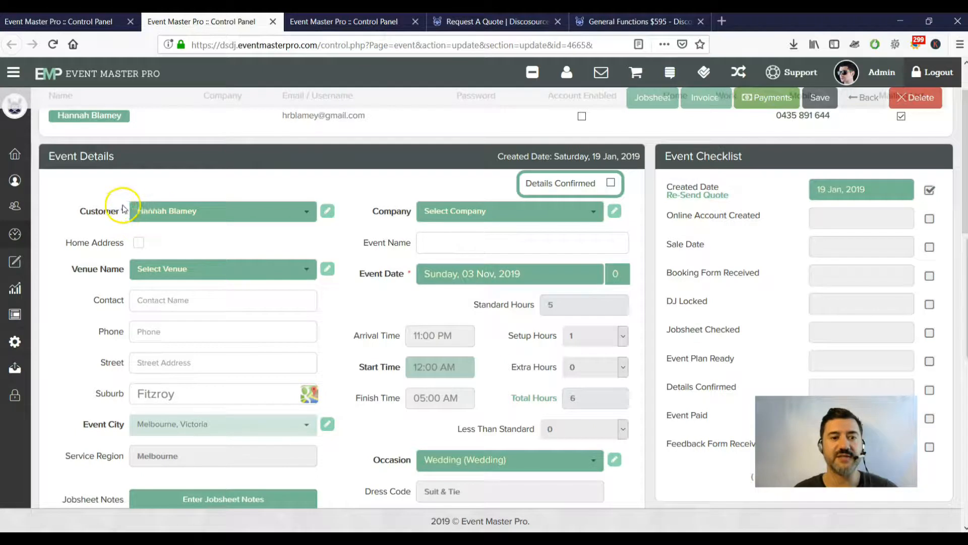
left_click(507, 214)
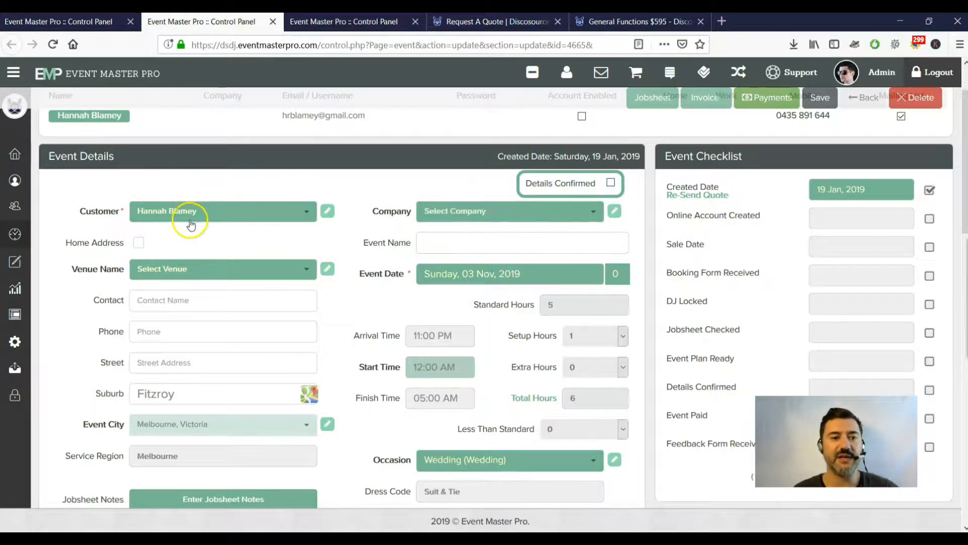
scroll(138, 190, "down", 2)
left_click(169, 217)
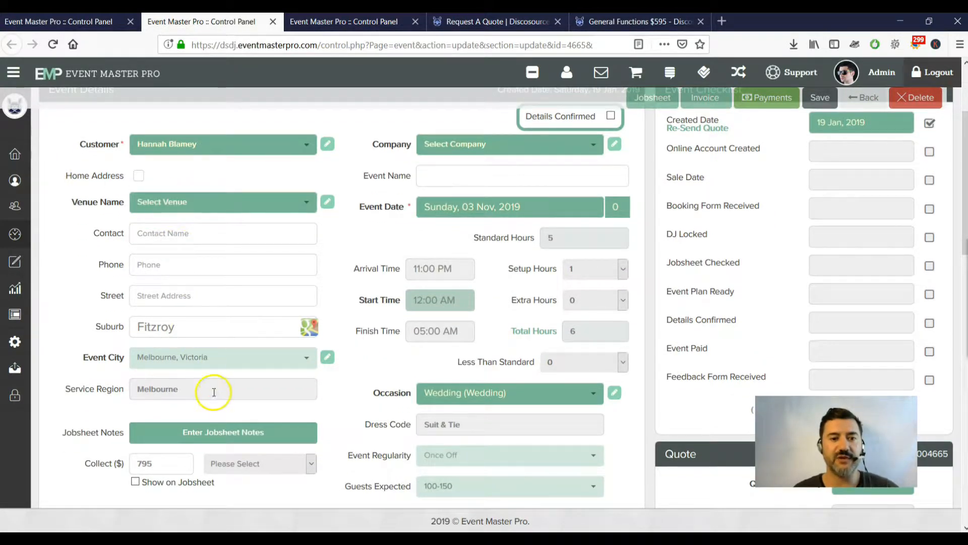
left_click(525, 147)
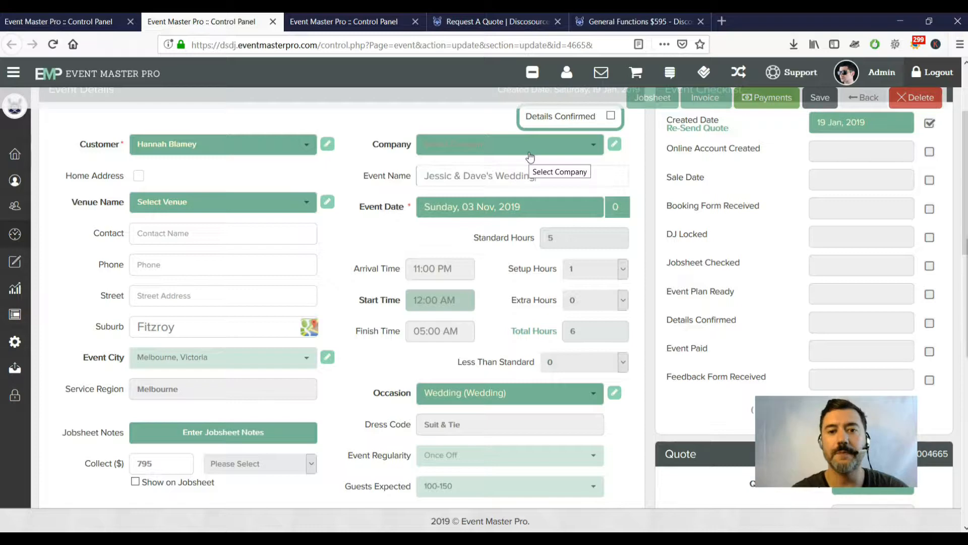
scroll(532, 181, "up", 3)
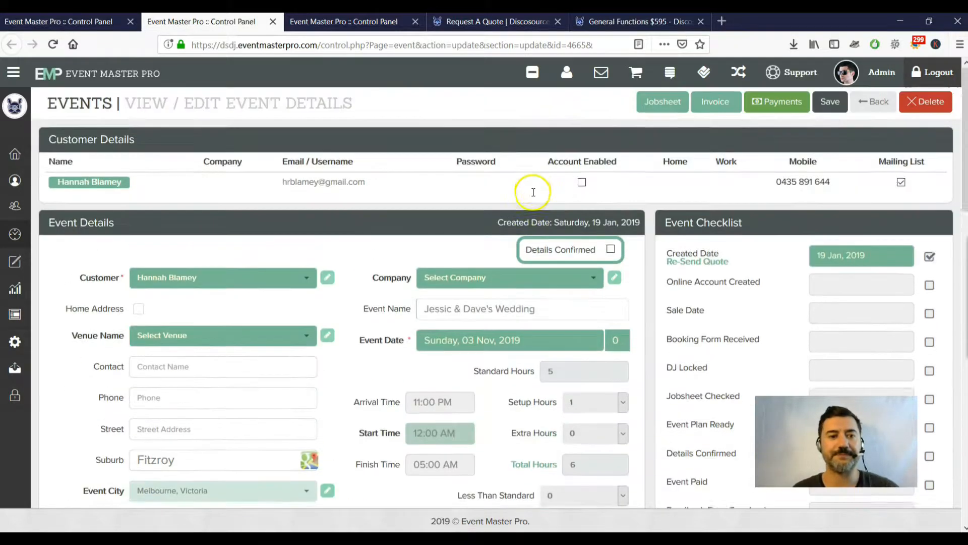
Put the customer's first name in Event Name and set the start time to 06:00 PM.
scroll(464, 234, "down", 1)
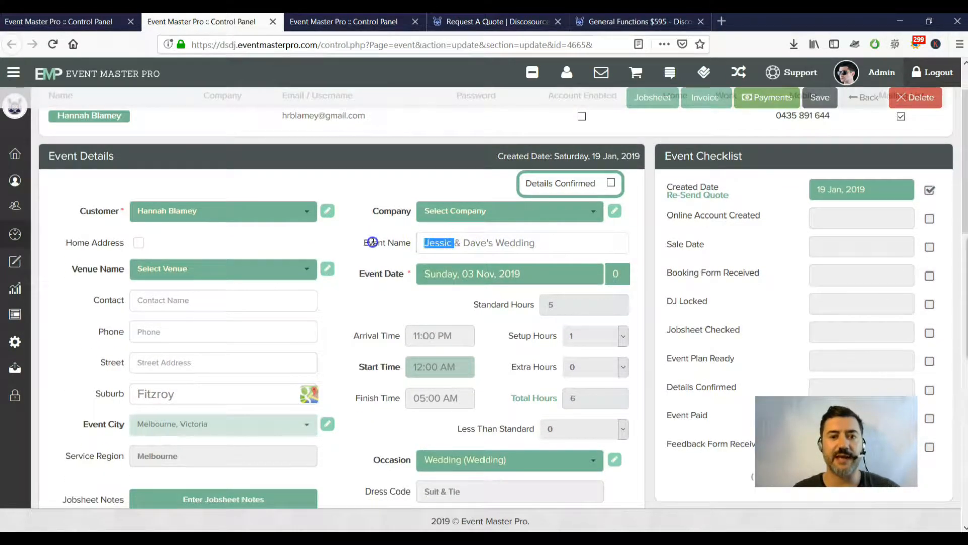
type("Hannah")
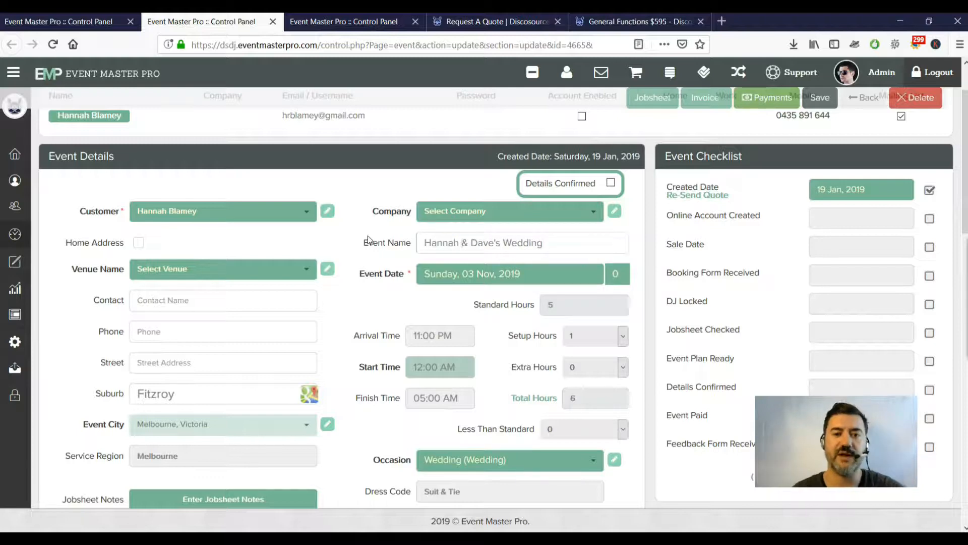
scroll(389, 277, "down", 2)
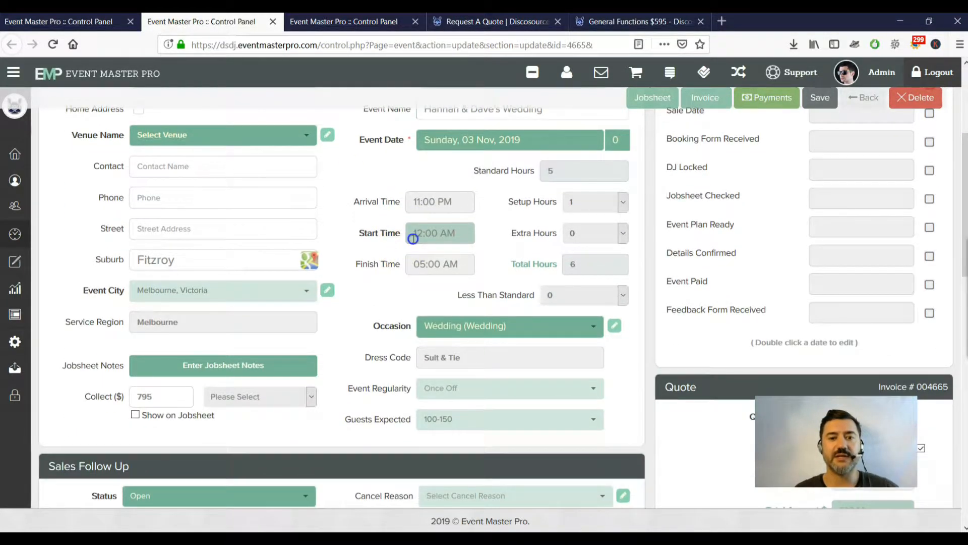
left_click(413, 239)
left_click(421, 254)
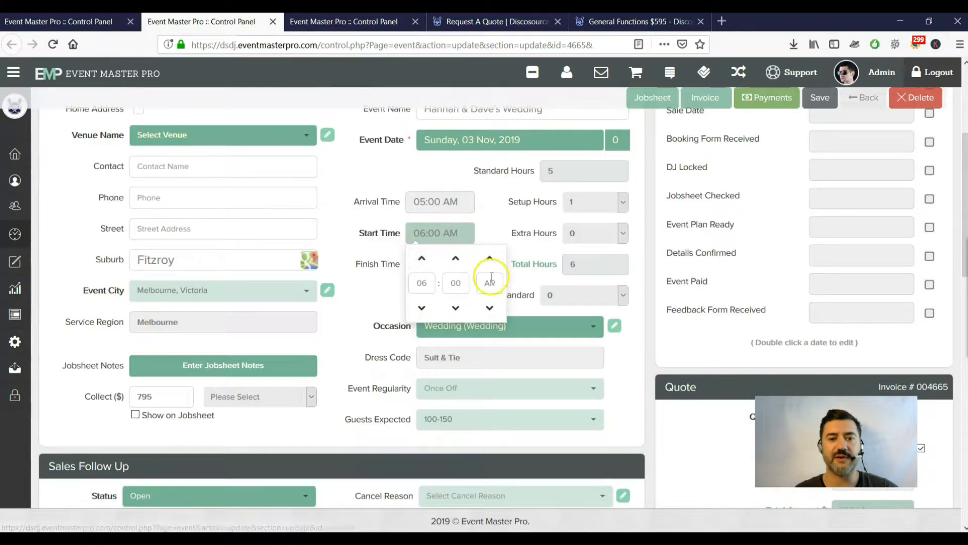
left_click(491, 258)
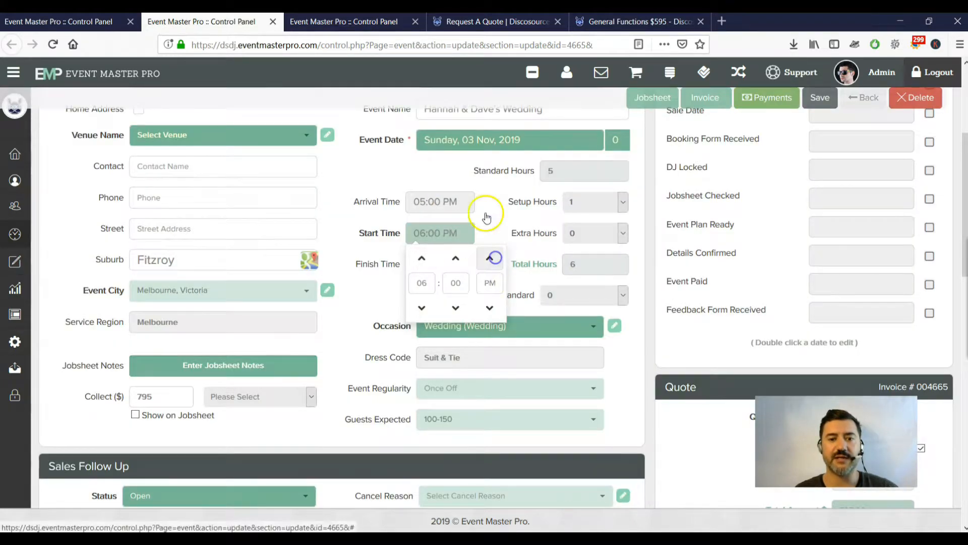
scroll(337, 222, "down", 3)
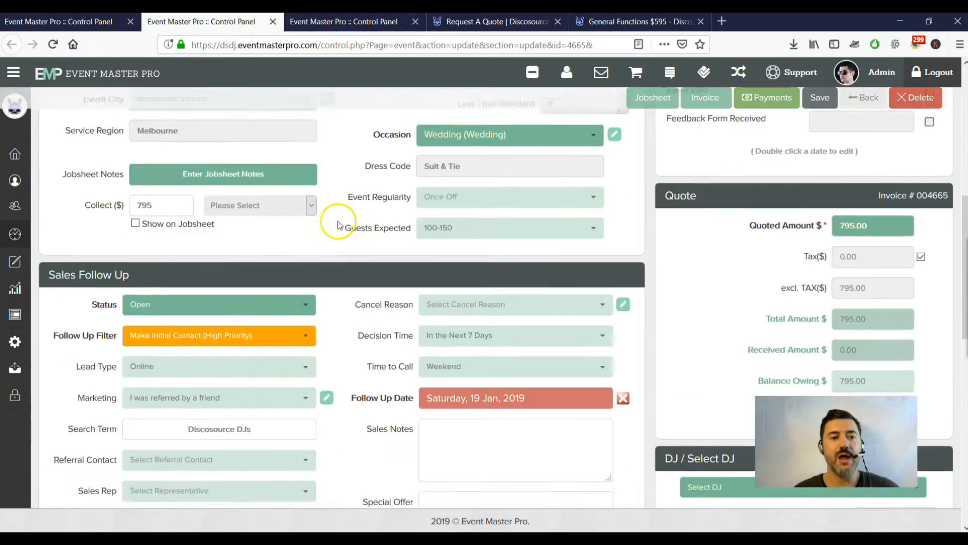
scroll(338, 221, "up", 3)
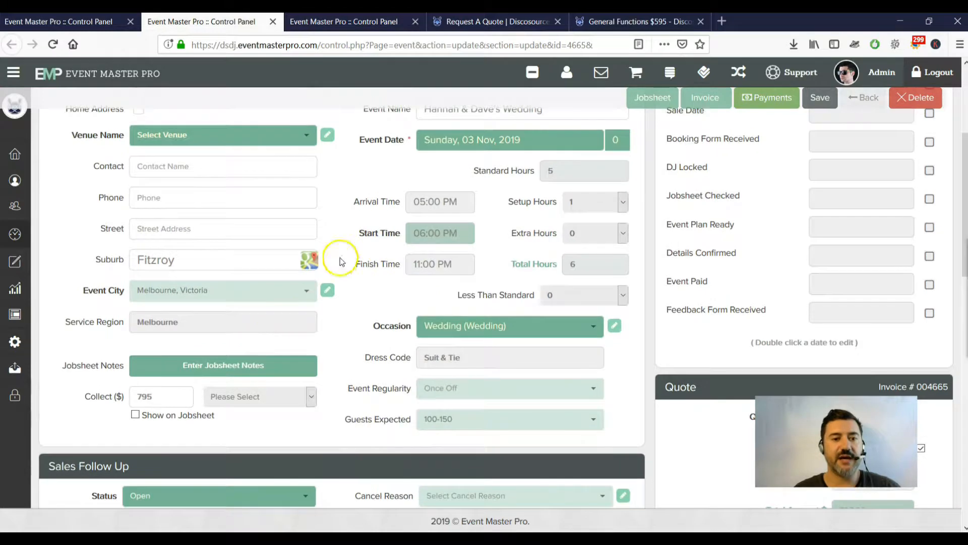
Add the jobsheet notes "dasdasd" and save them.
left_click(258, 370)
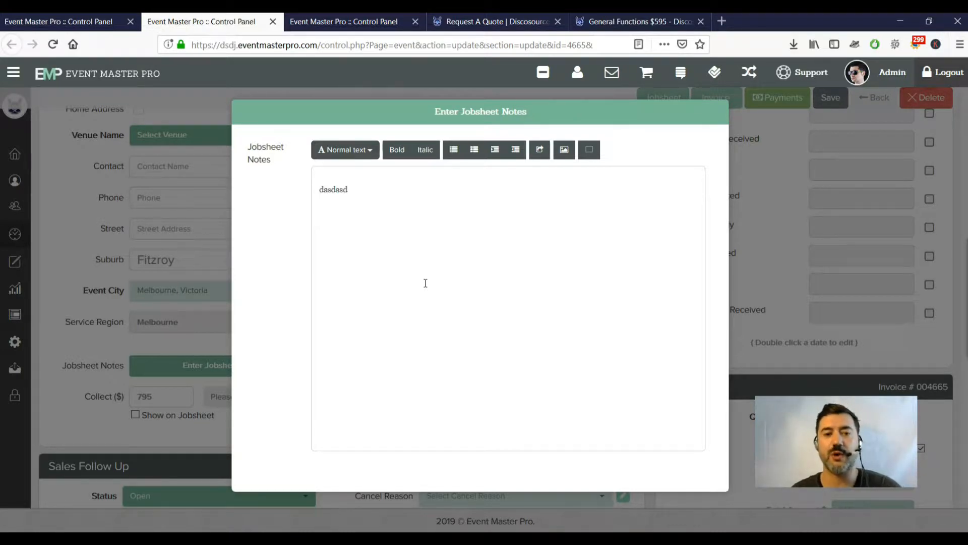
left_click(377, 477)
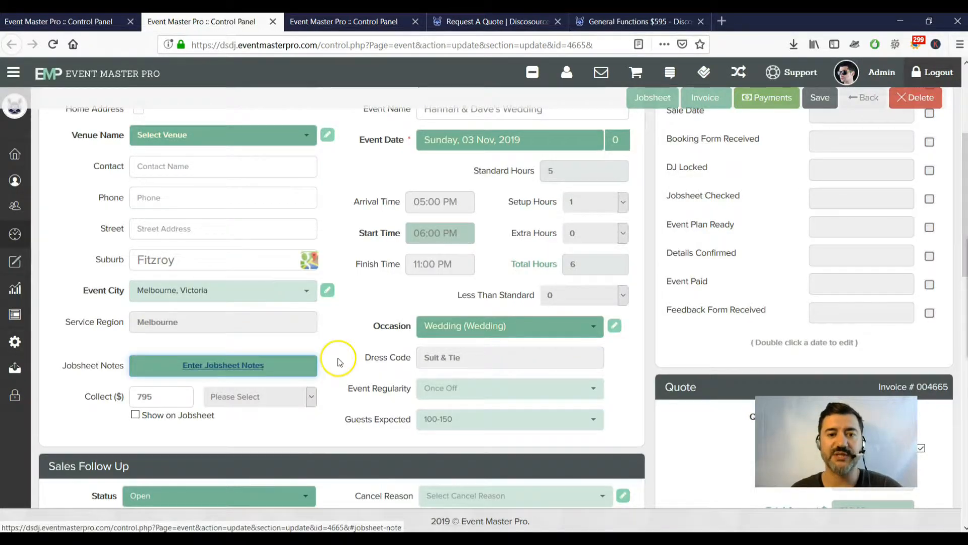
scroll(338, 362, "up", 4)
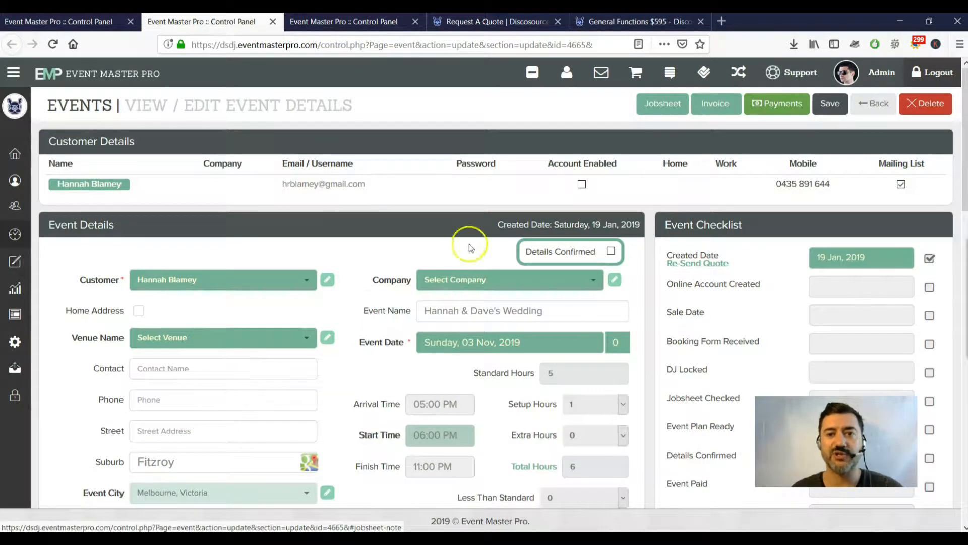
Check the jobsheet's 05:00 PM arrival, 06:00–11:00 PM times and notes, then download it as PDF.
left_click(654, 105)
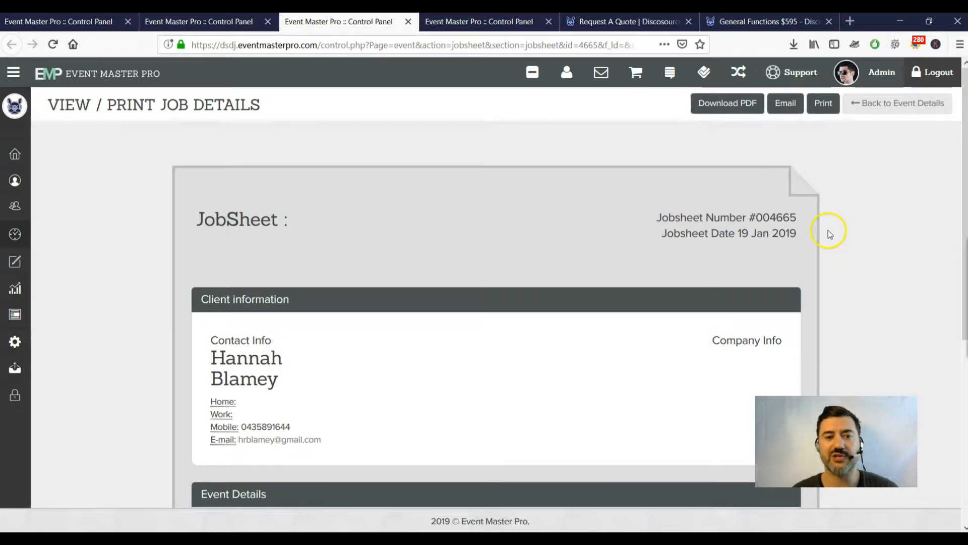
scroll(607, 227, "down", 3)
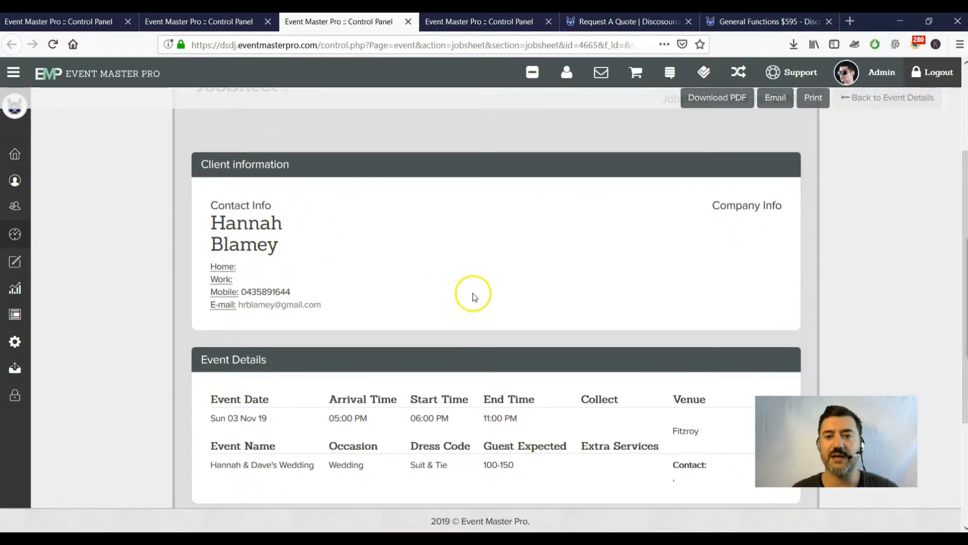
scroll(479, 201, "down", 3)
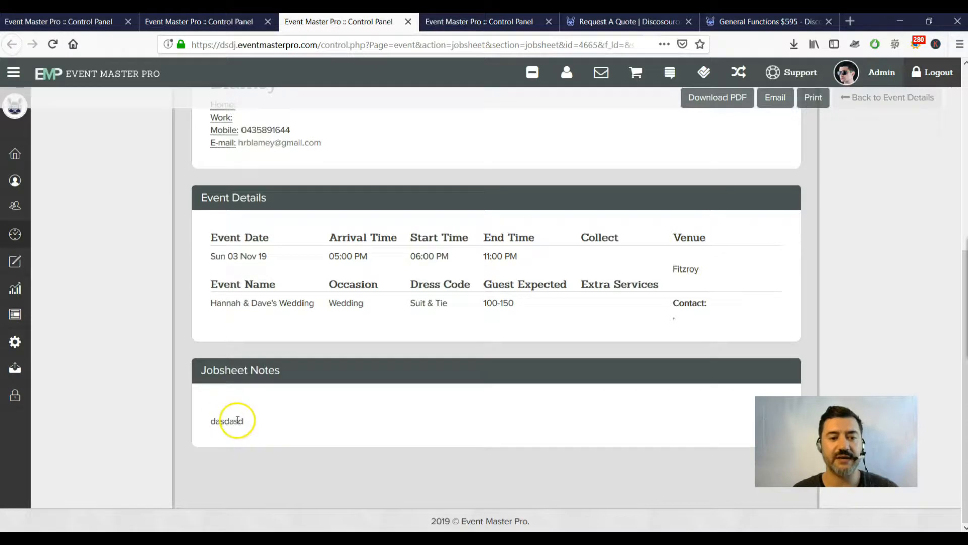
scroll(312, 403, "up", 6)
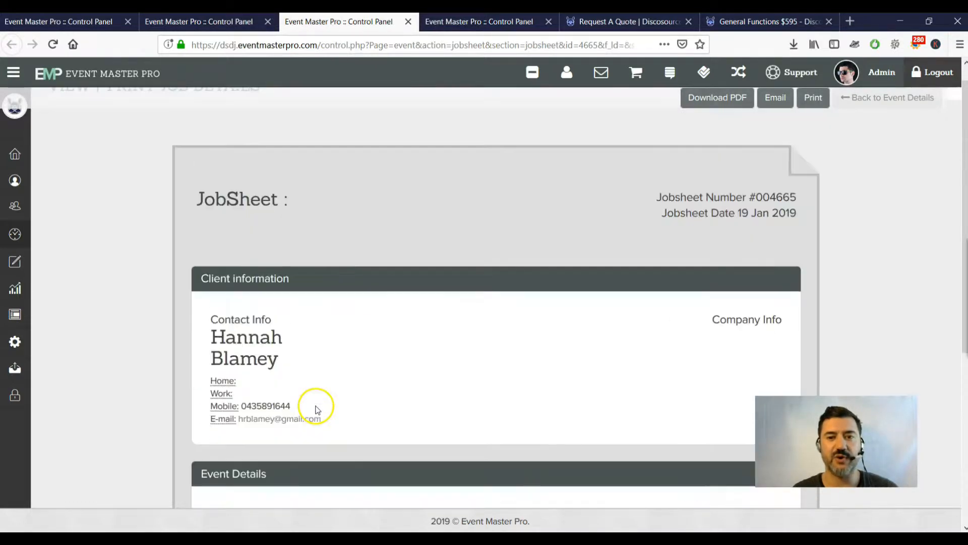
left_click(720, 112)
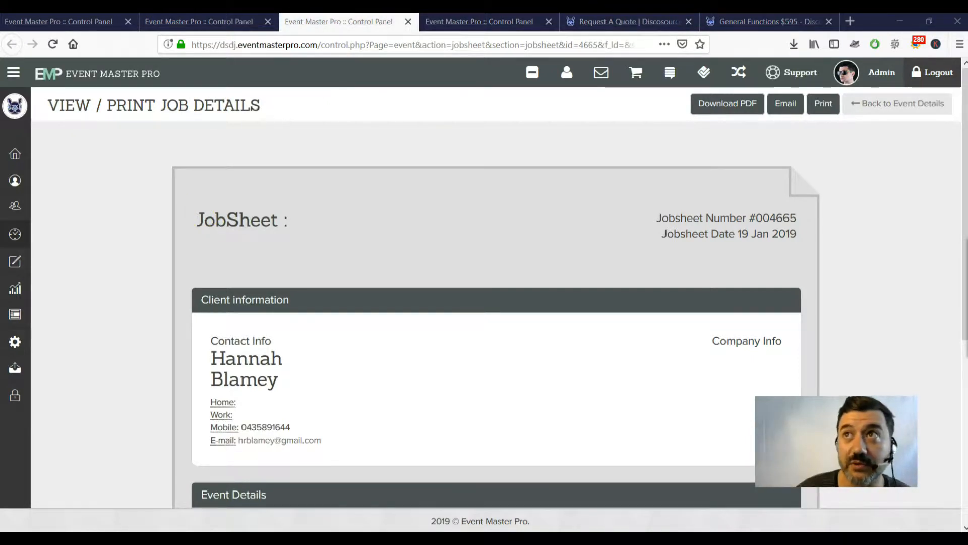
left_click_drag(585, 305, 359, 153)
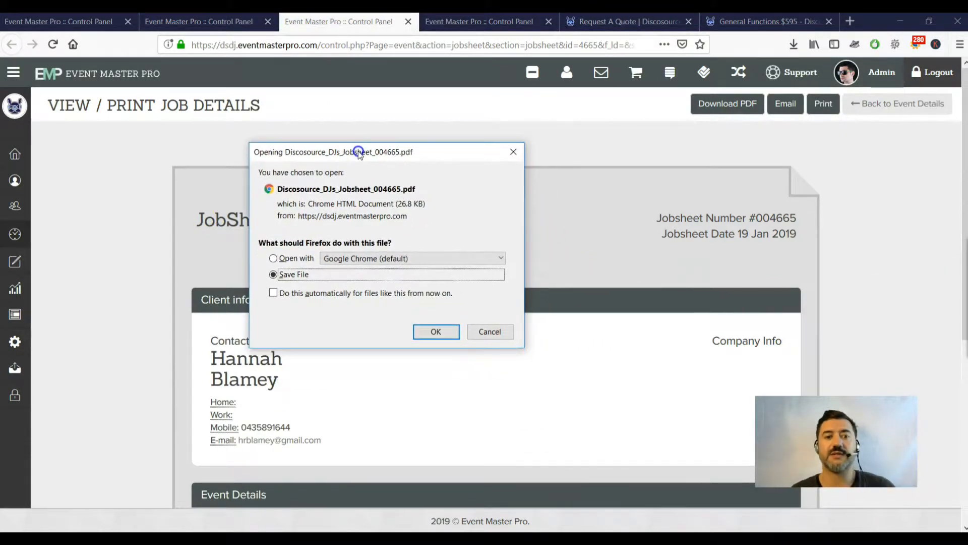
left_click(452, 341)
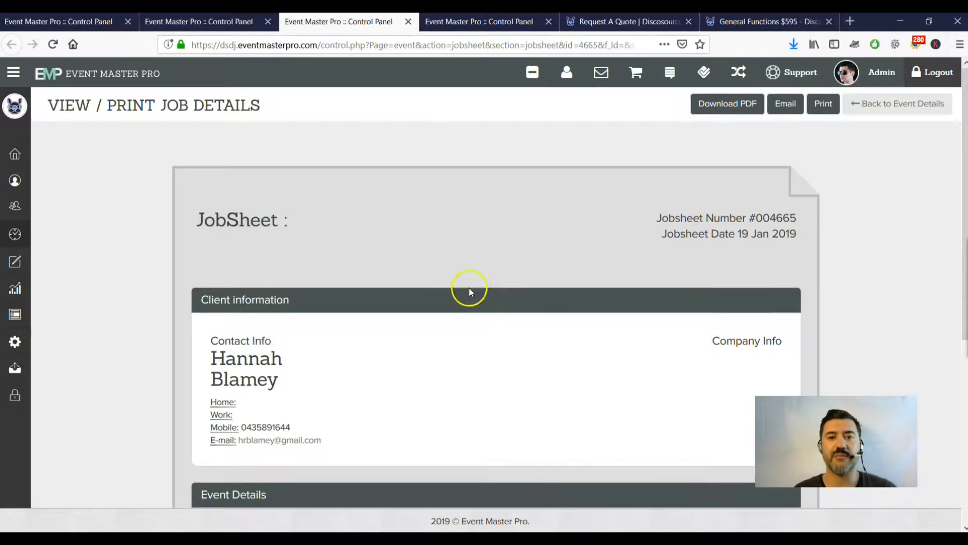
left_click(792, 45)
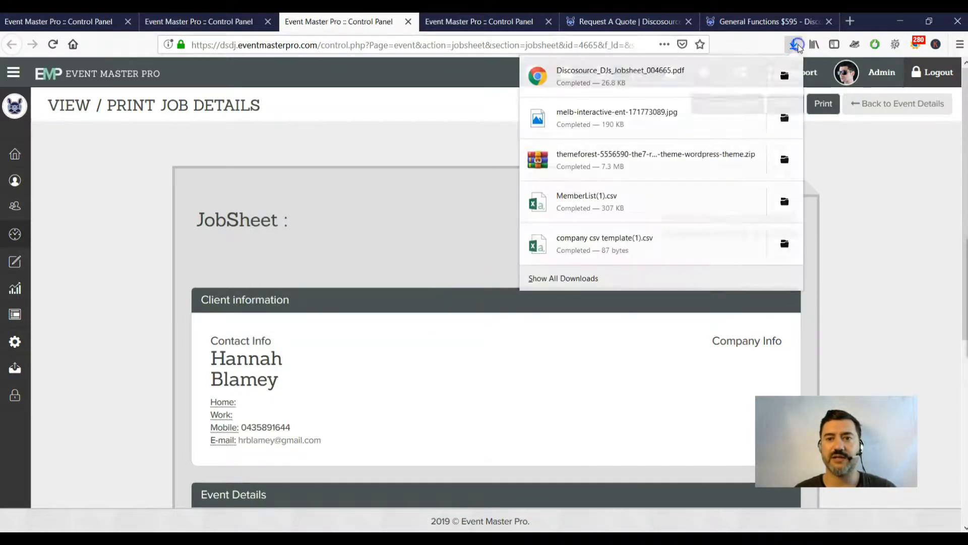
left_click(692, 87)
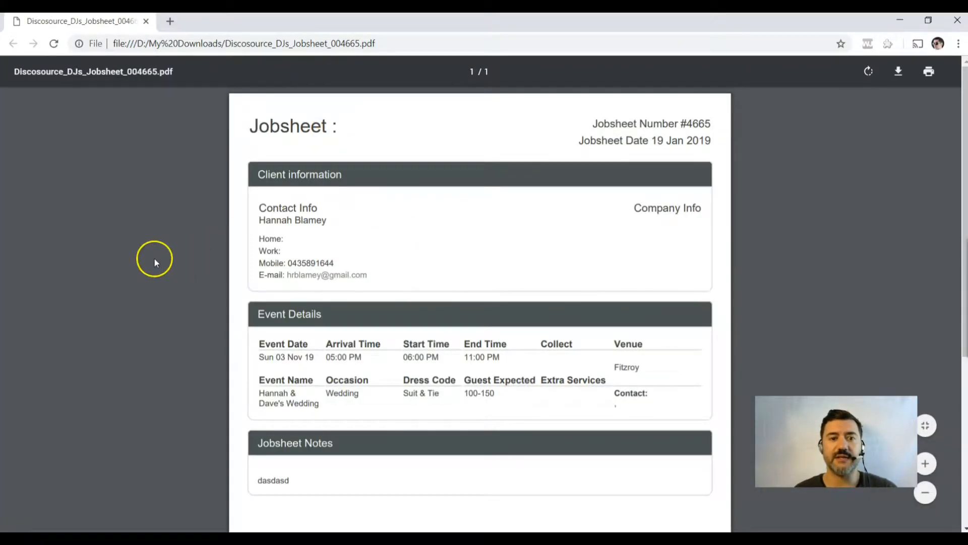
scroll(155, 259, "down", 1)
scroll(156, 260, "down", 2)
scroll(155, 259, "up", 3)
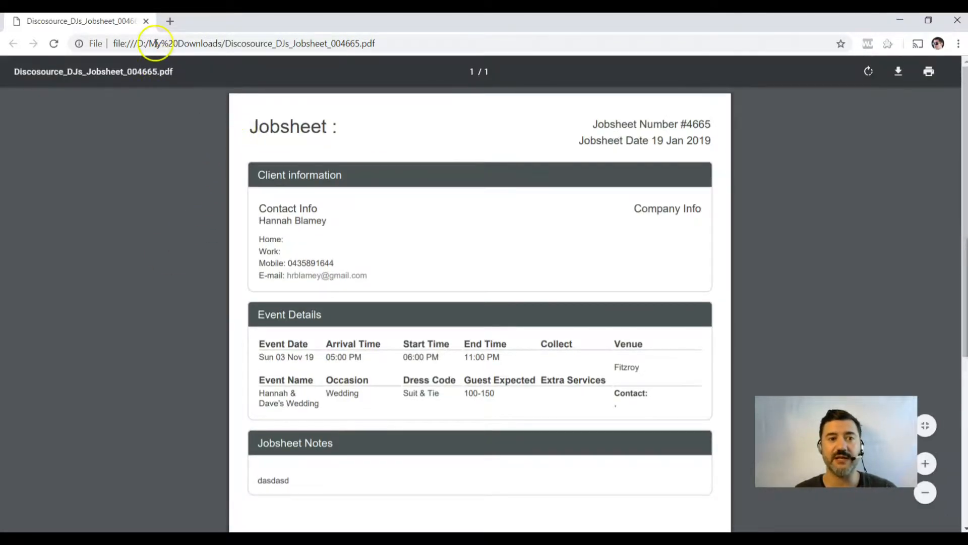
left_click(147, 22)
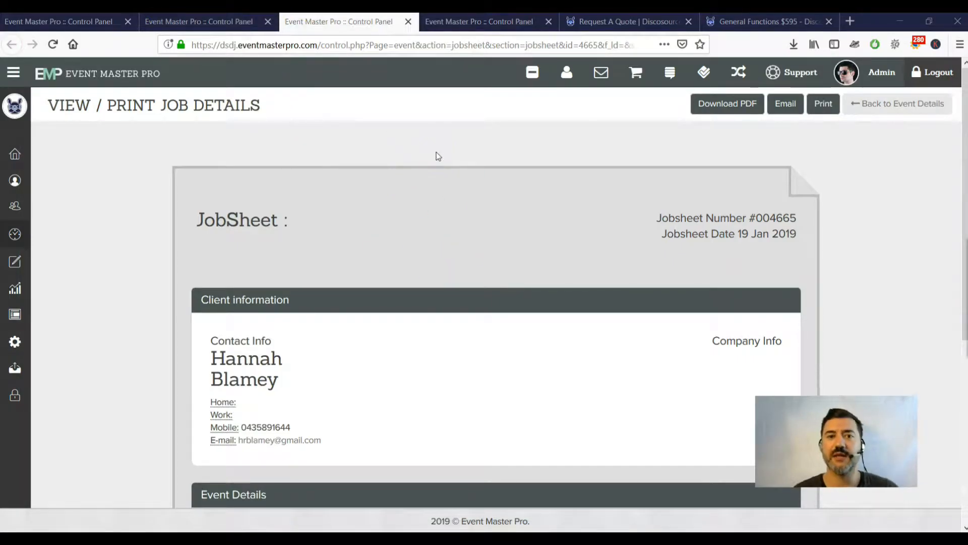
Close the job sheet tab and scroll down to the event's DJ section.
left_click(407, 21)
scroll(364, 244, "down", 5)
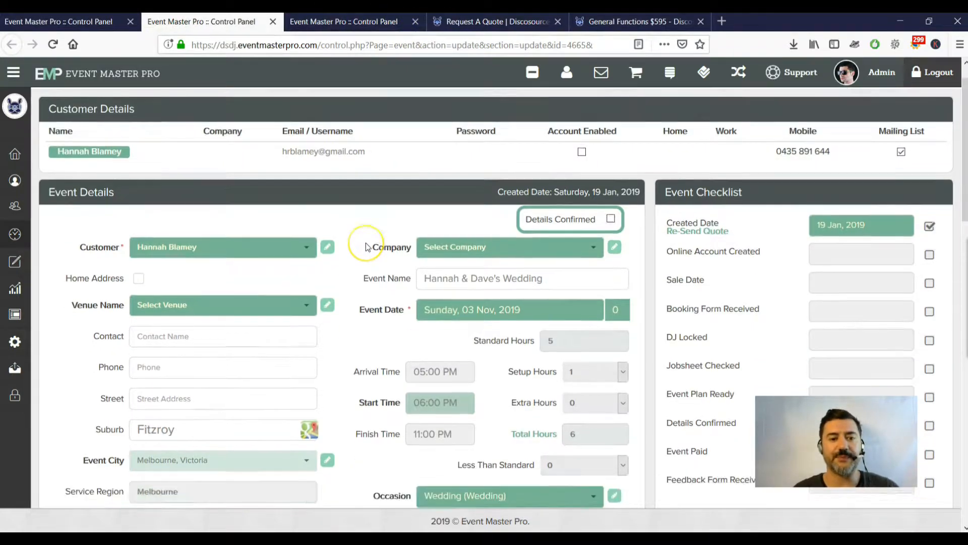
scroll(365, 243, "down", 3)
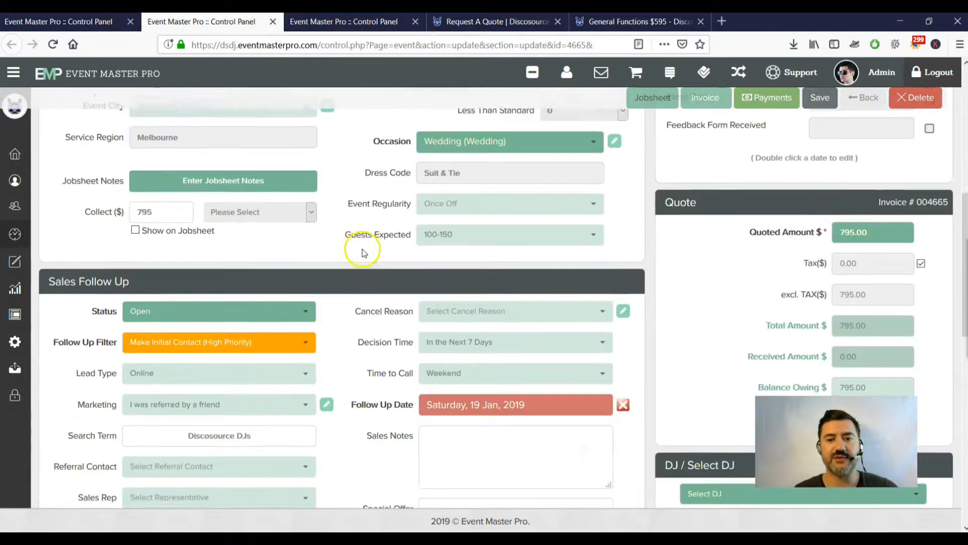
scroll(875, 225, "down", 4)
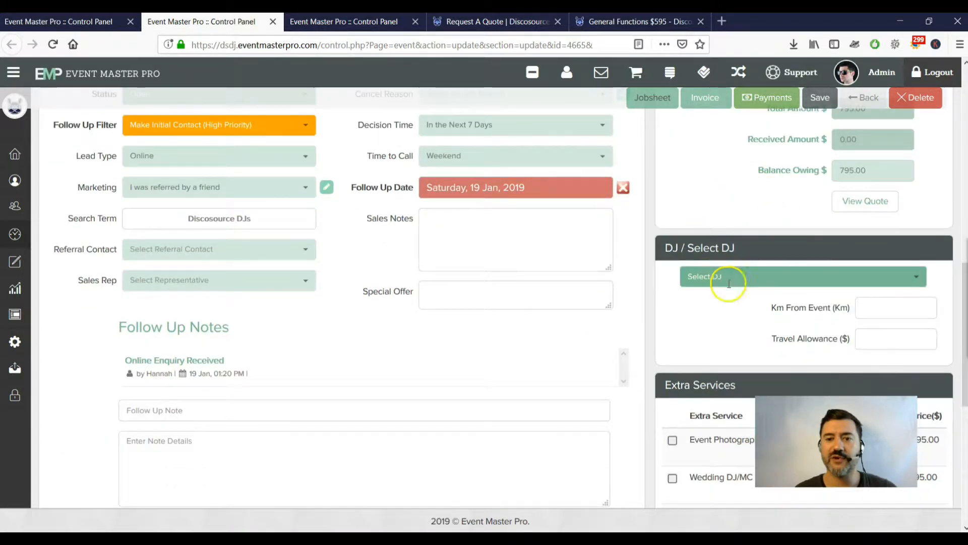
left_click(900, 277)
scroll(900, 275, "down", 3)
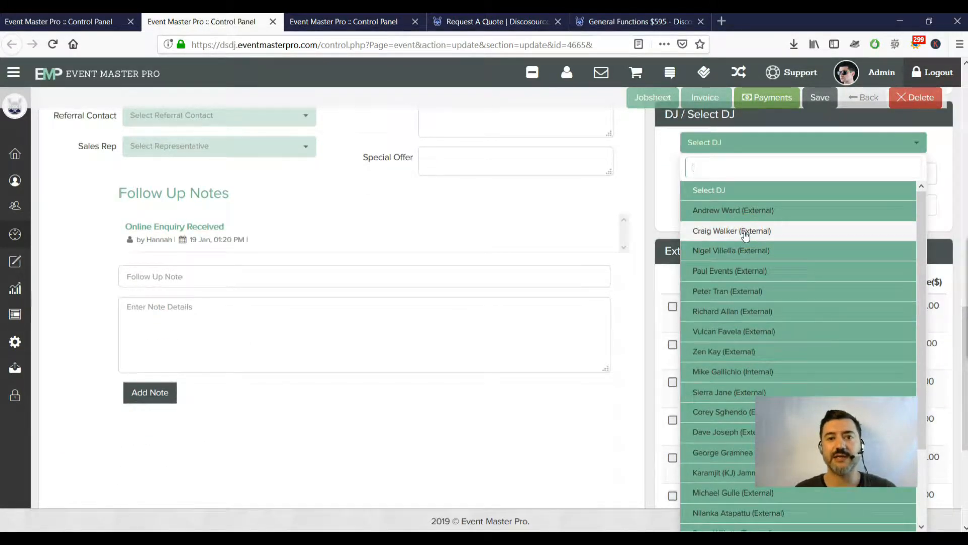
left_click(762, 212)
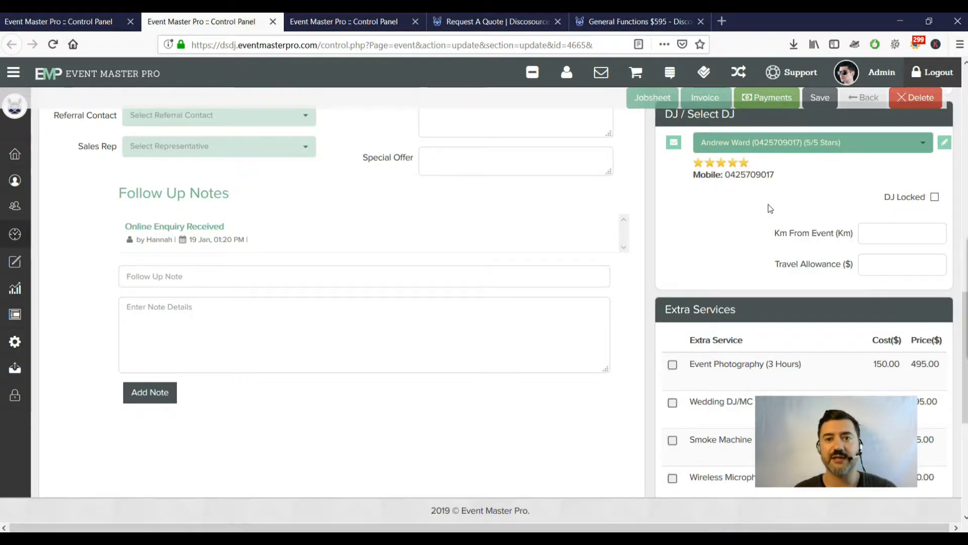
left_click_drag(964, 331, 964, 289)
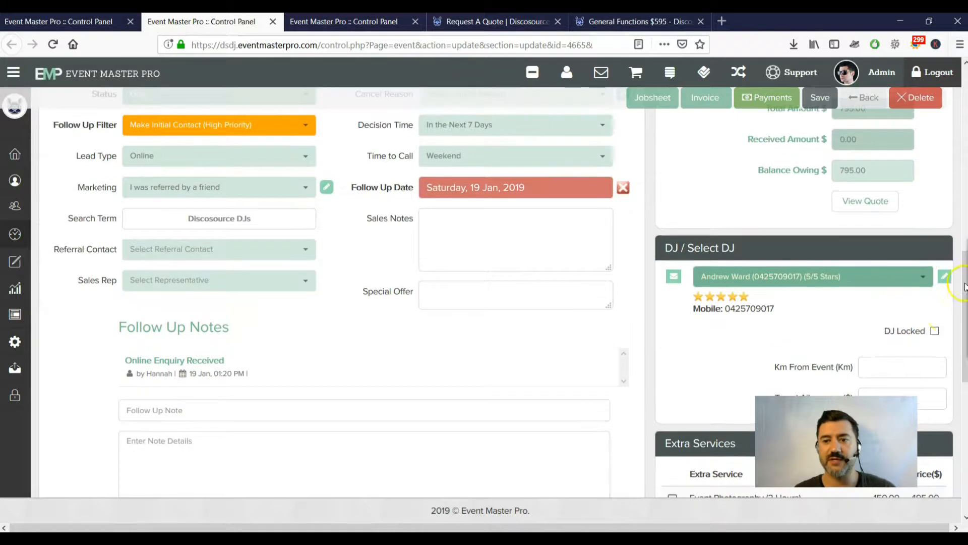
left_click(935, 330)
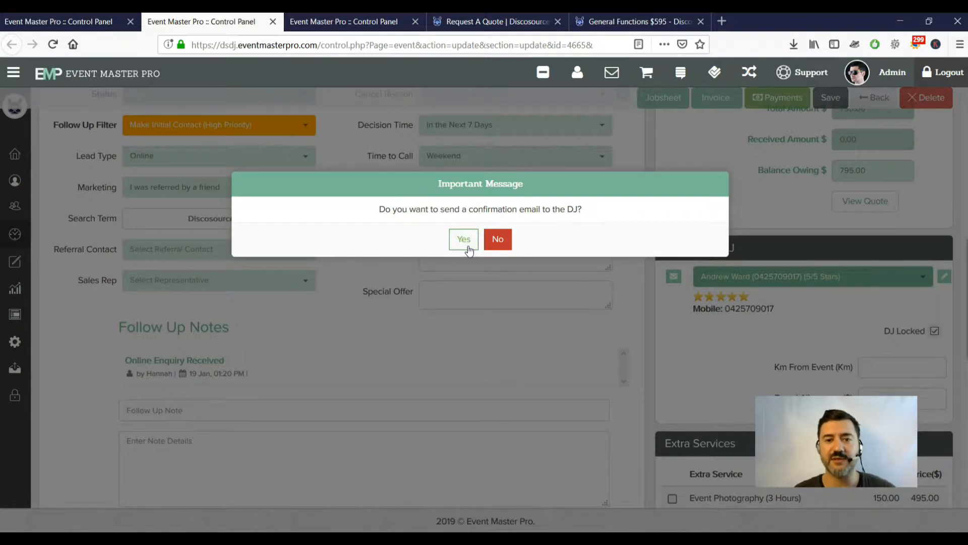
left_click(498, 239)
left_click(935, 331)
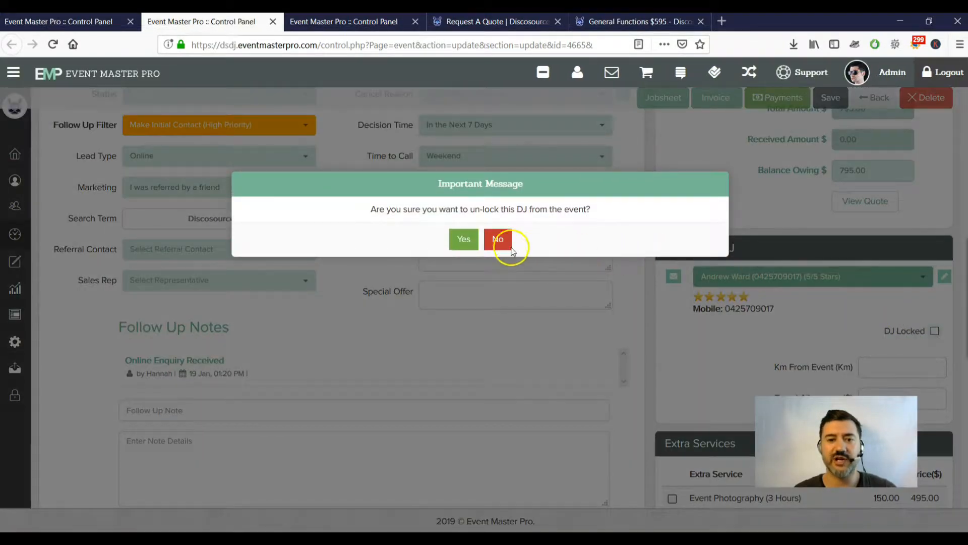
left_click(473, 238)
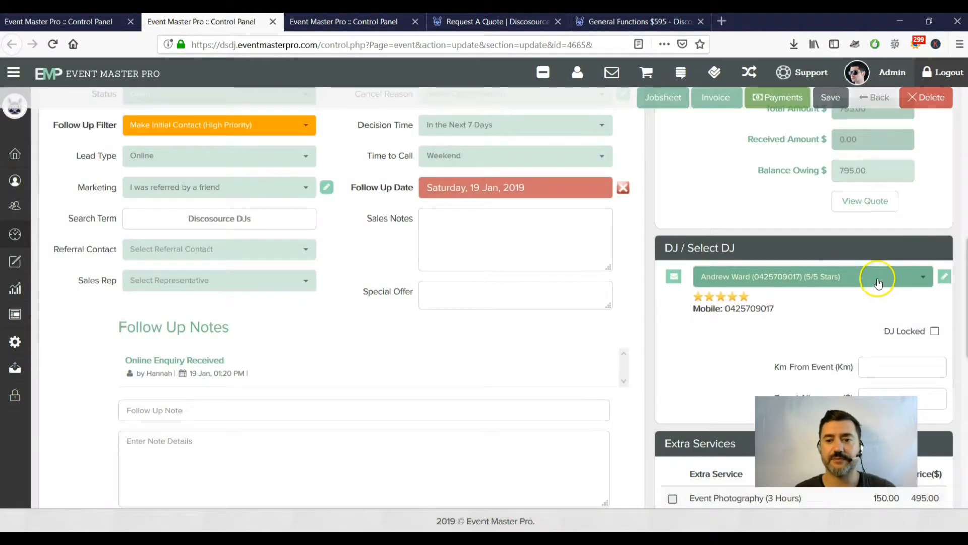
Reset the DJ dropdown to 'Select DJ', leaving no DJ assigned.
left_click(876, 277)
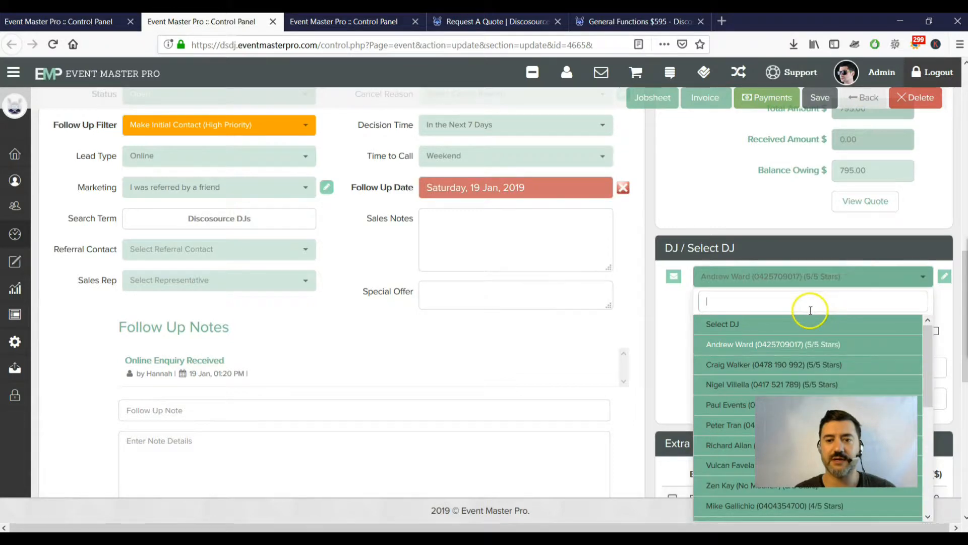
left_click(793, 324)
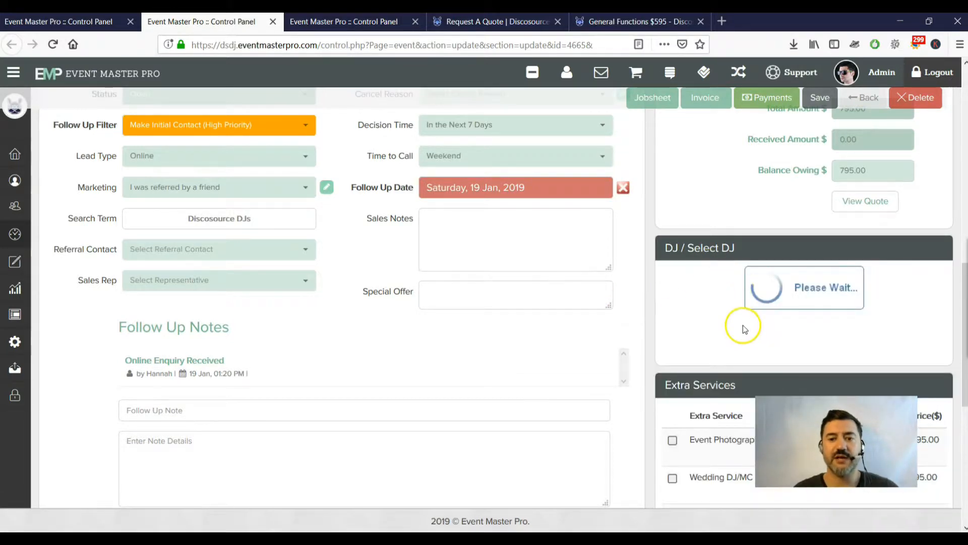
scroll(743, 325, "down", 5)
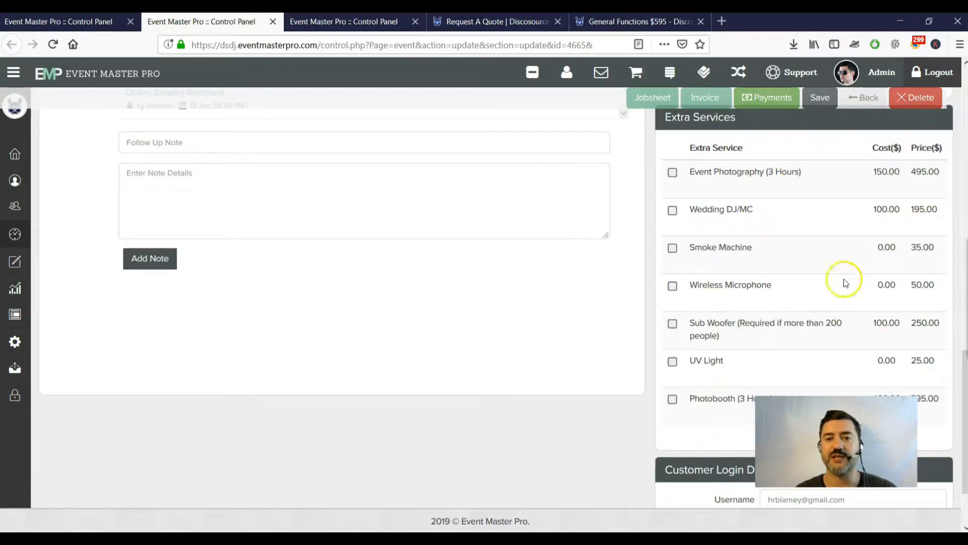
Tick Event Photography and Wedding DJ/MC, then check the recalculated Quoted Amount.
left_click(671, 174)
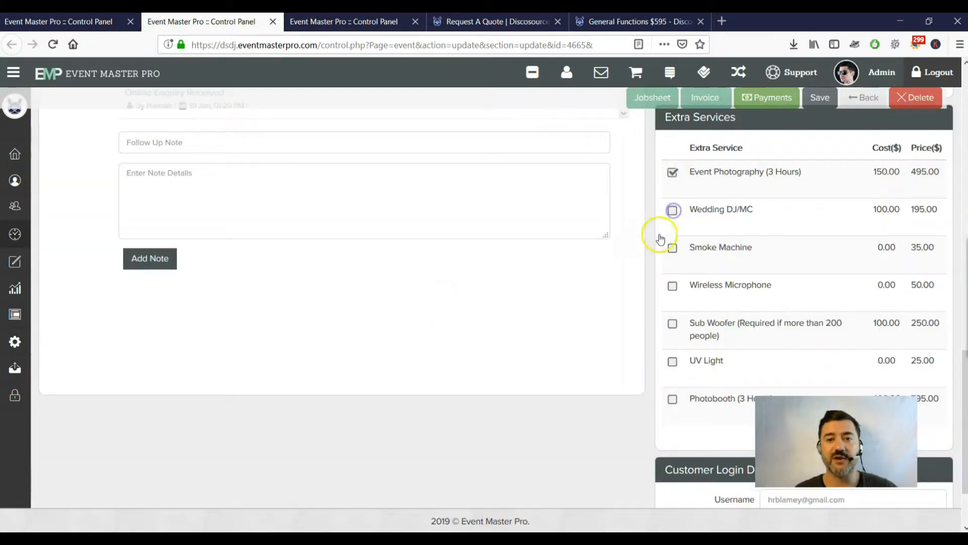
left_click(673, 211)
scroll(673, 275, "up", 6)
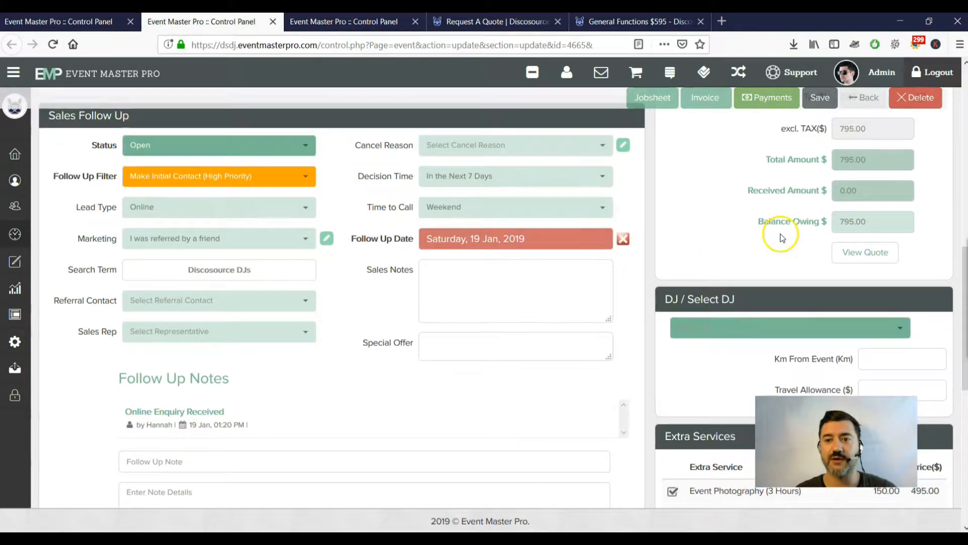
scroll(885, 149, "up", 2)
double_click(848, 148)
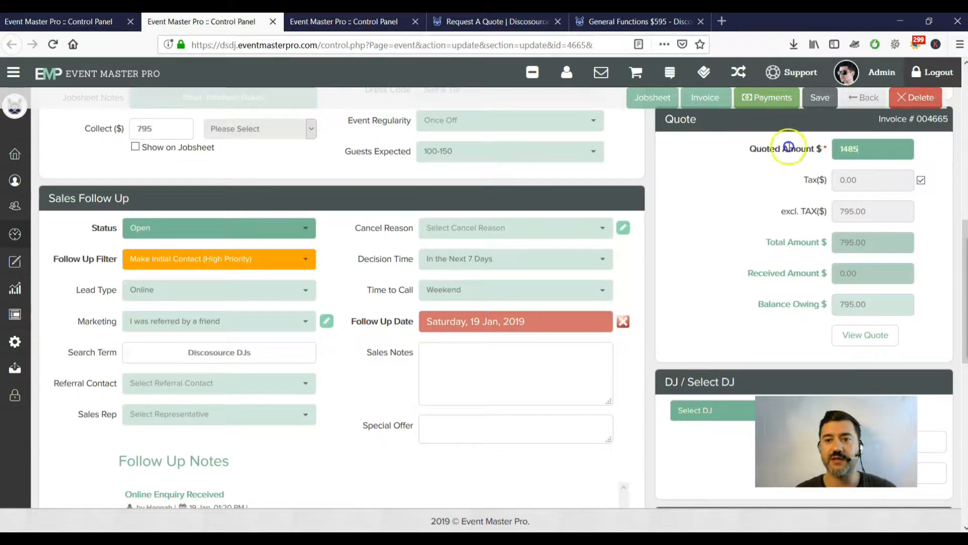
scroll(707, 251, "down", 6)
Keep only Wedding DJ/MC and Smoke Machine as extras and open the event's invoice.
left_click(672, 237)
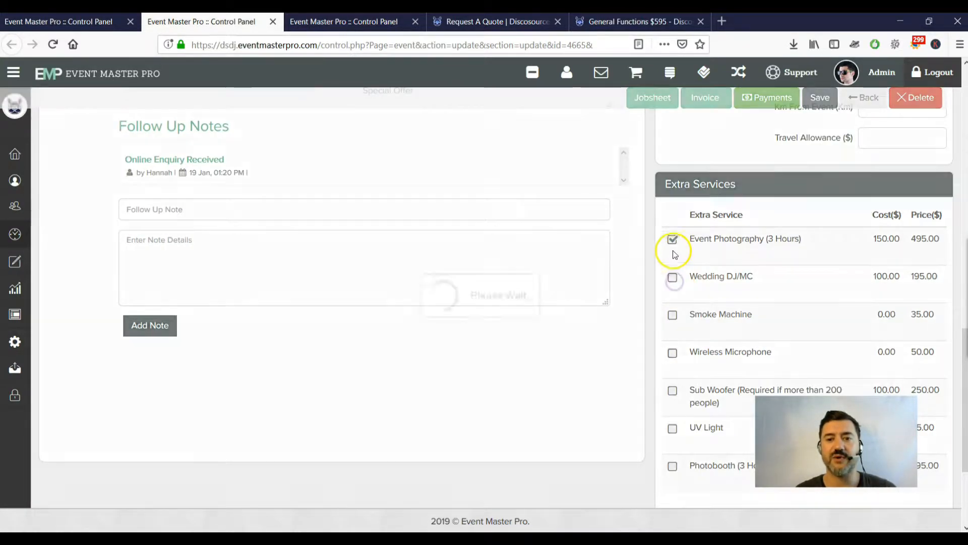
left_click(673, 241)
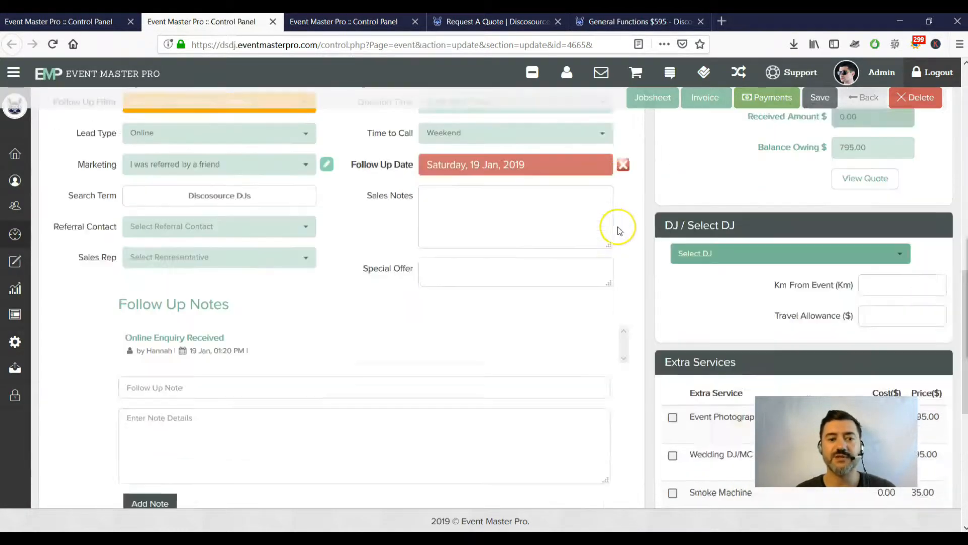
left_click(673, 277)
left_click(672, 318)
left_click(696, 99)
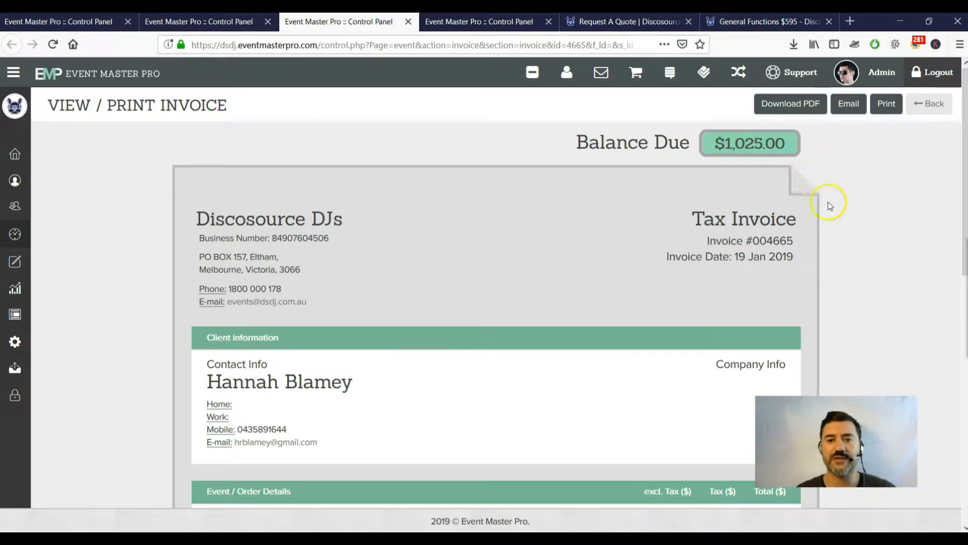
Review the invoice showing $1,025.00 due and download it as Discosource_DJs_Invoice_004665.pdf.
scroll(828, 203, "down", 2)
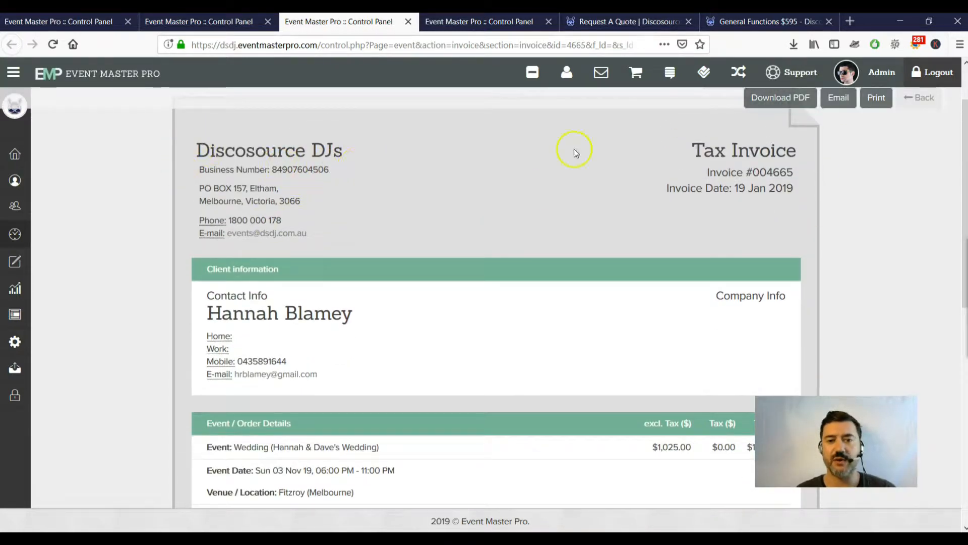
scroll(706, 189, "down", 4)
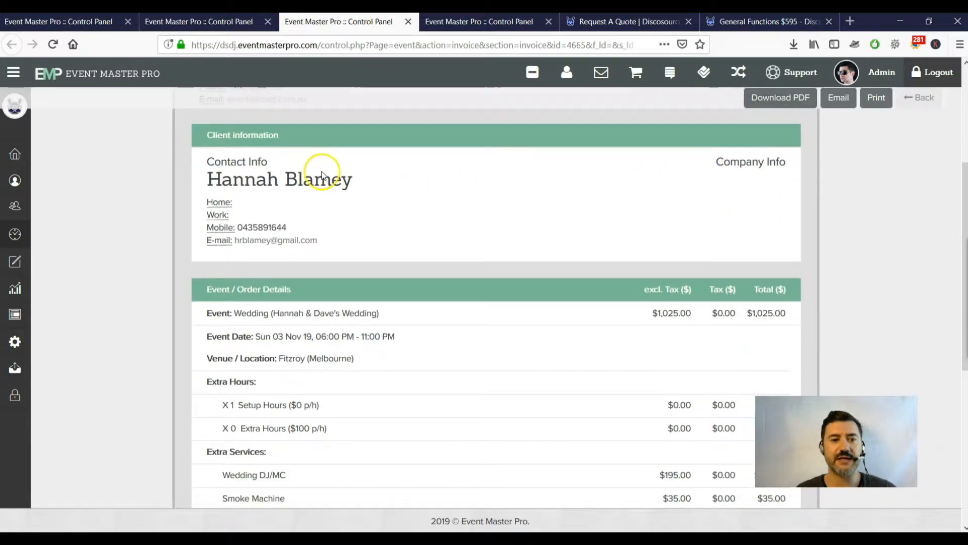
scroll(466, 198, "down", 2)
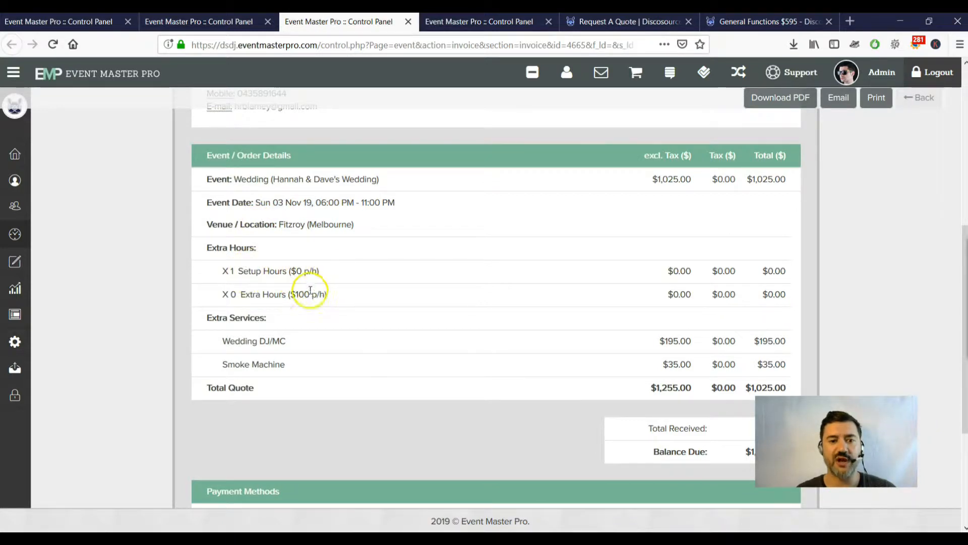
scroll(297, 290, "down", 3)
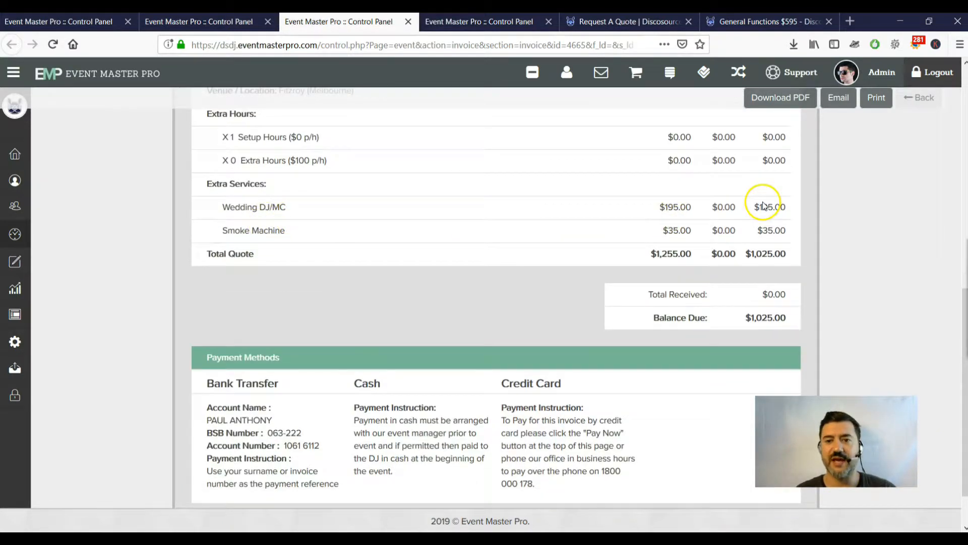
scroll(767, 255, "down", 1)
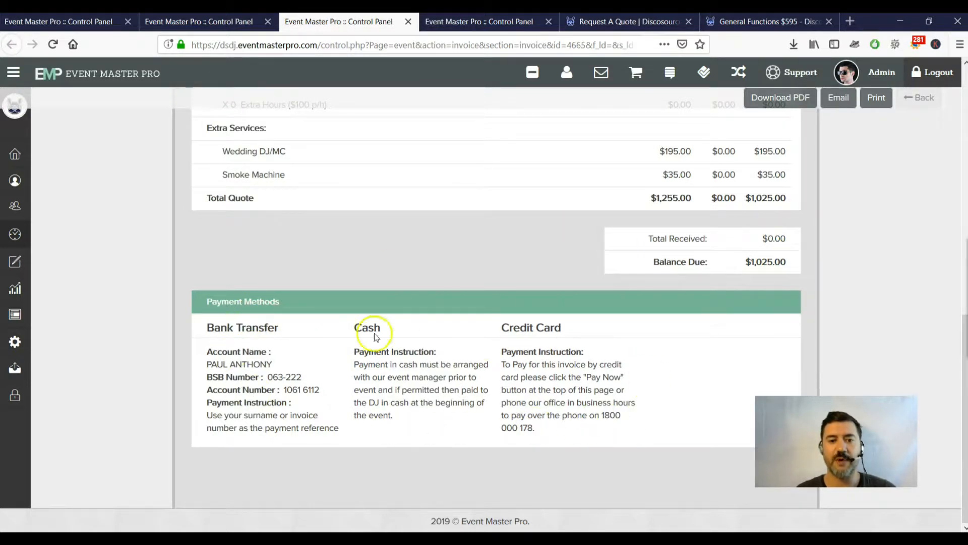
left_click(786, 104)
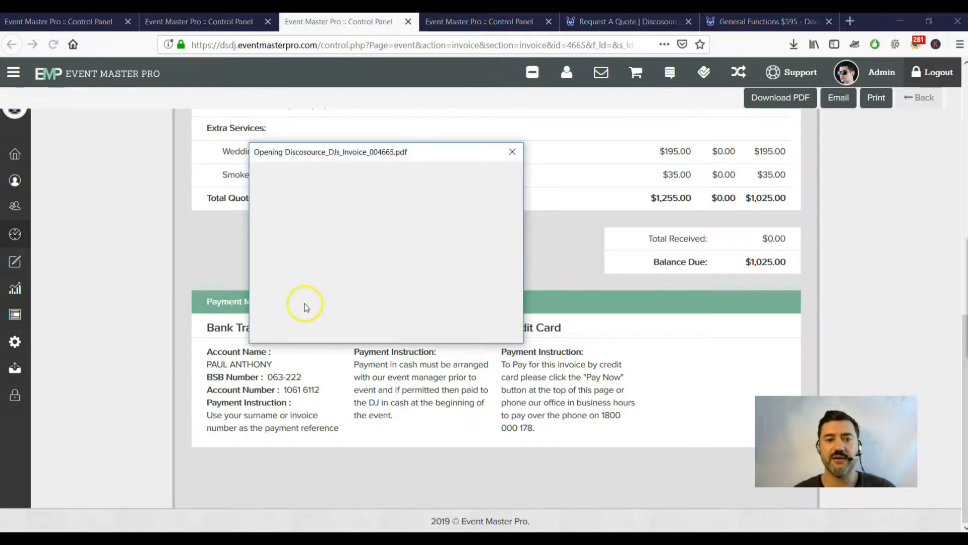
left_click(313, 274)
left_click(434, 327)
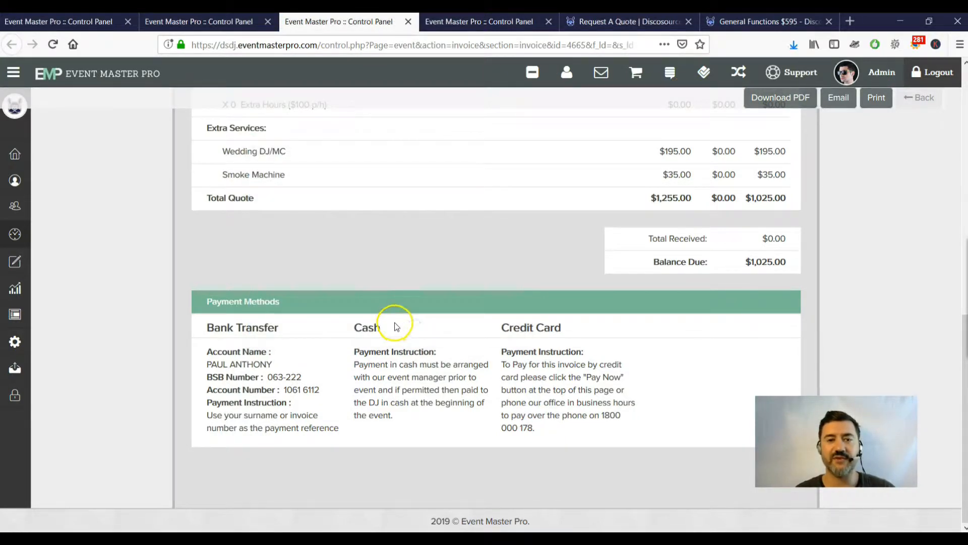
scroll(527, 258, "up", 10)
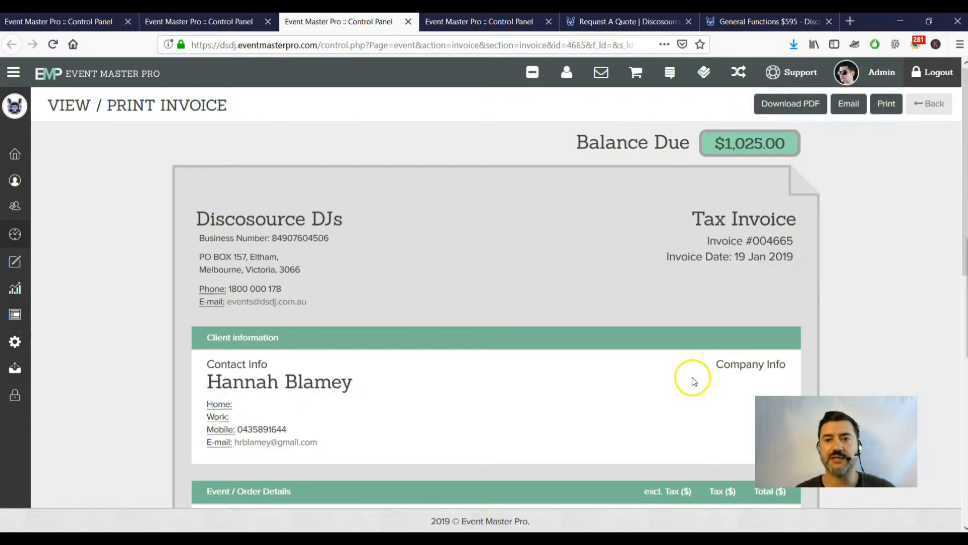
left_click(851, 111)
left_click(515, 311)
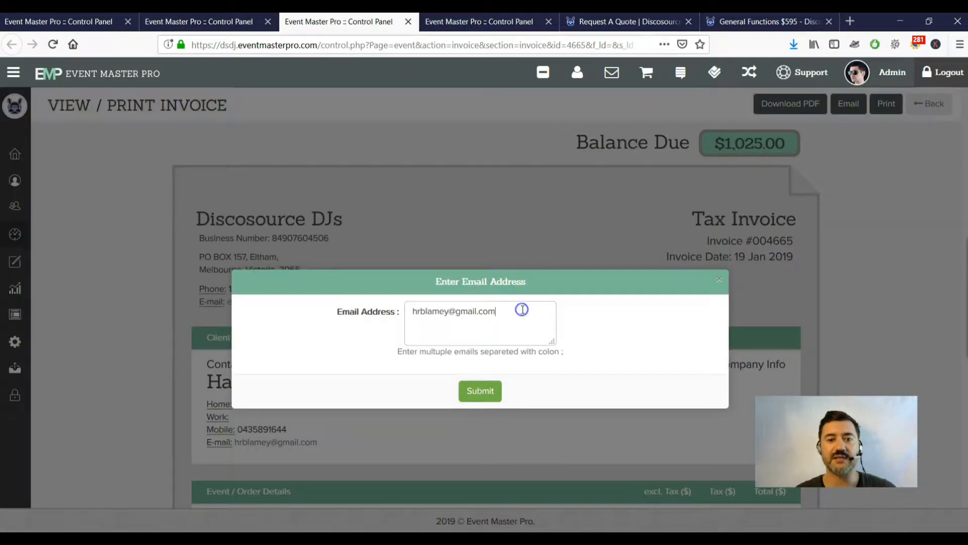
key("ctrl+a")
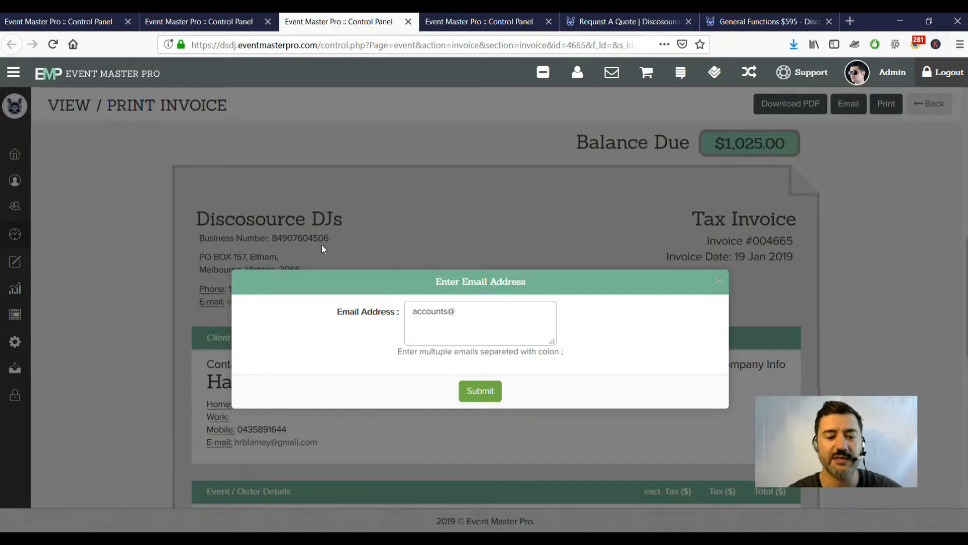
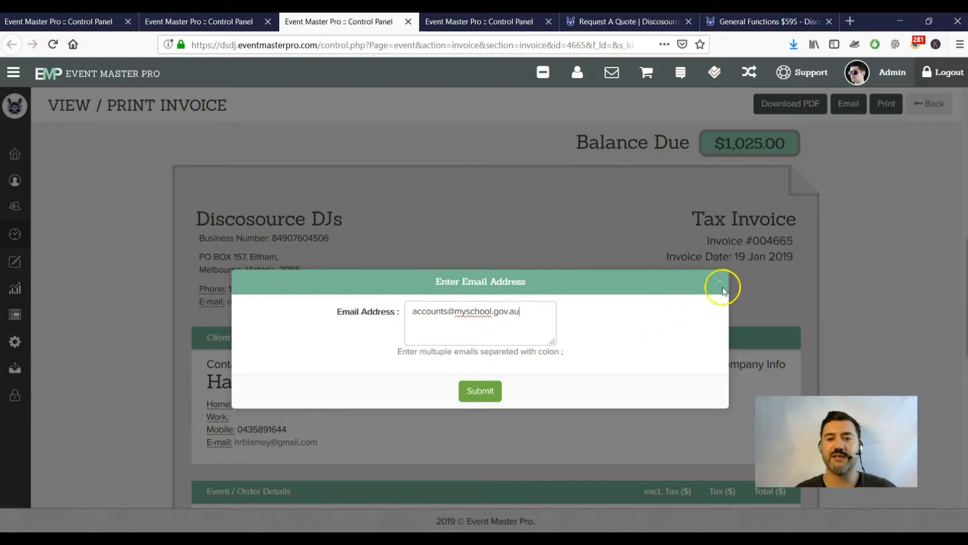
left_click(720, 279)
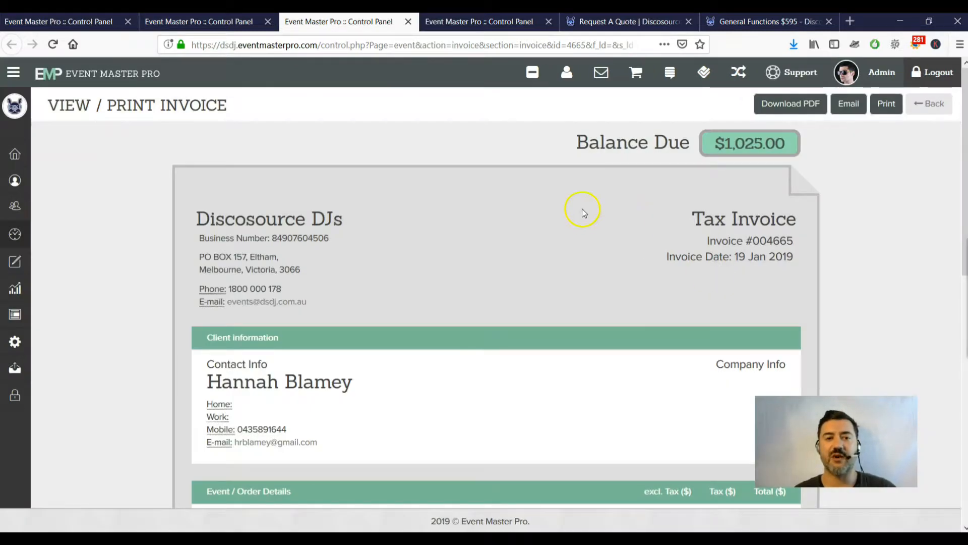
left_click(795, 44)
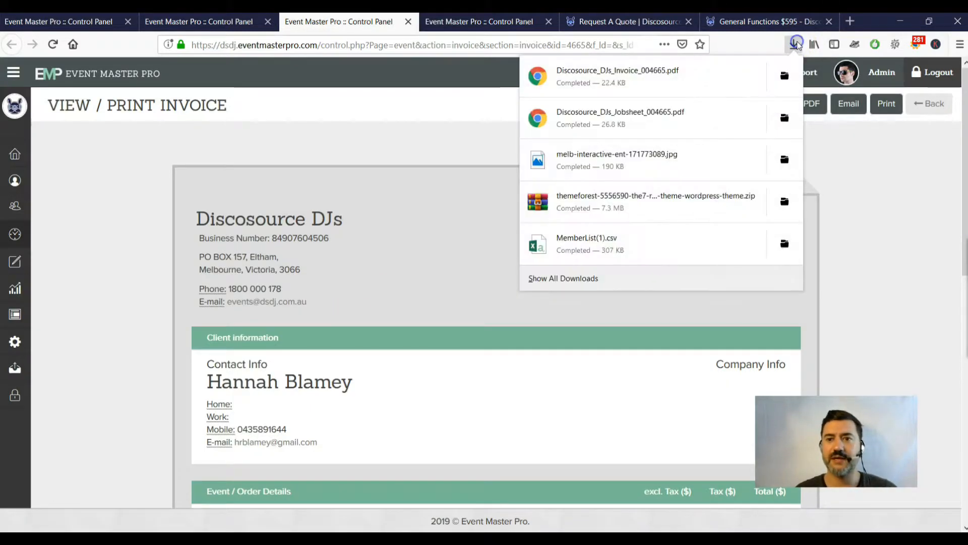
left_click(698, 100)
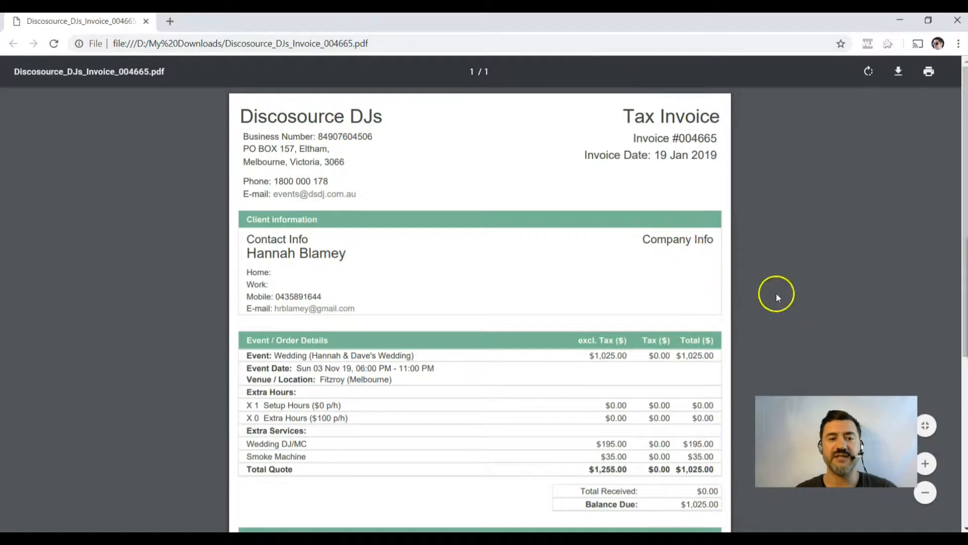
scroll(538, 244, "down", 3)
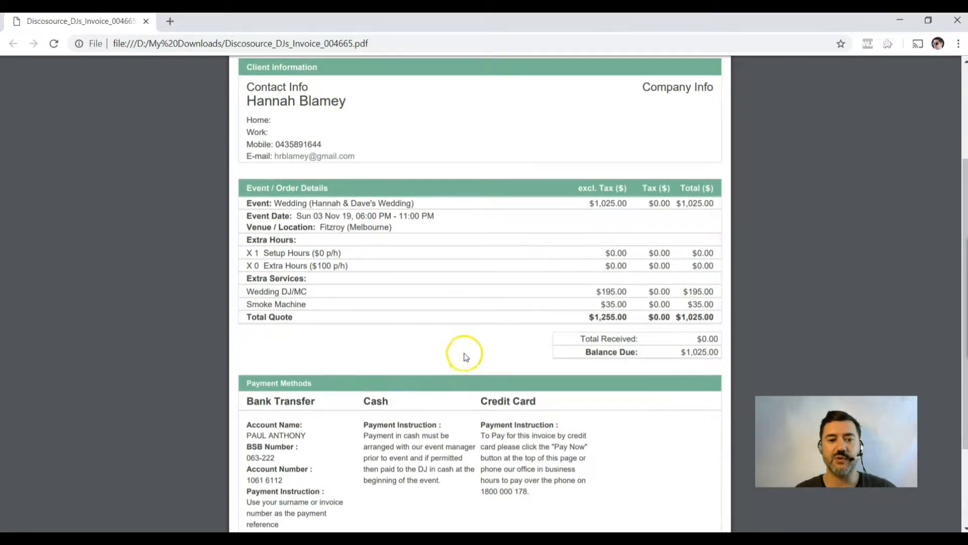
scroll(534, 430, "down", 2)
scroll(518, 367, "down", 1)
scroll(517, 368, "up", 5)
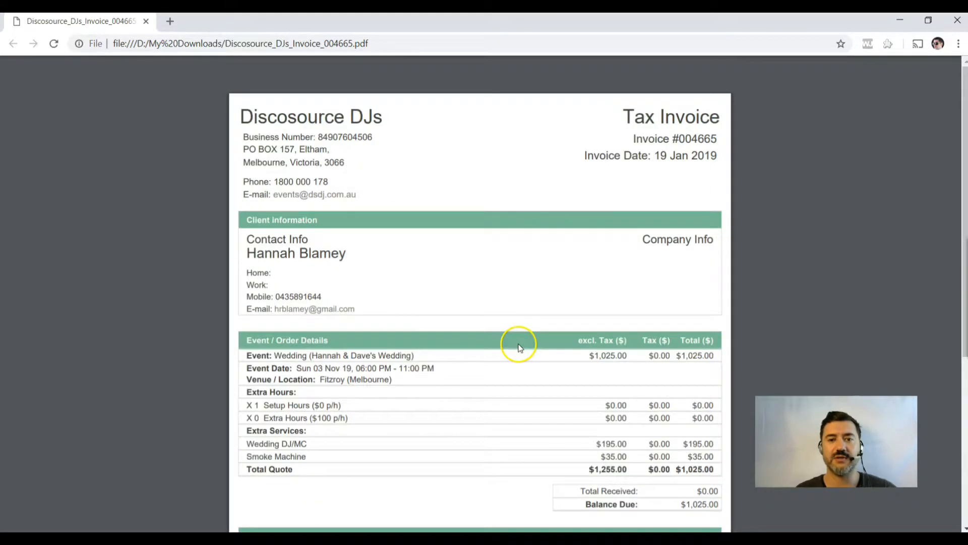
left_click(146, 21)
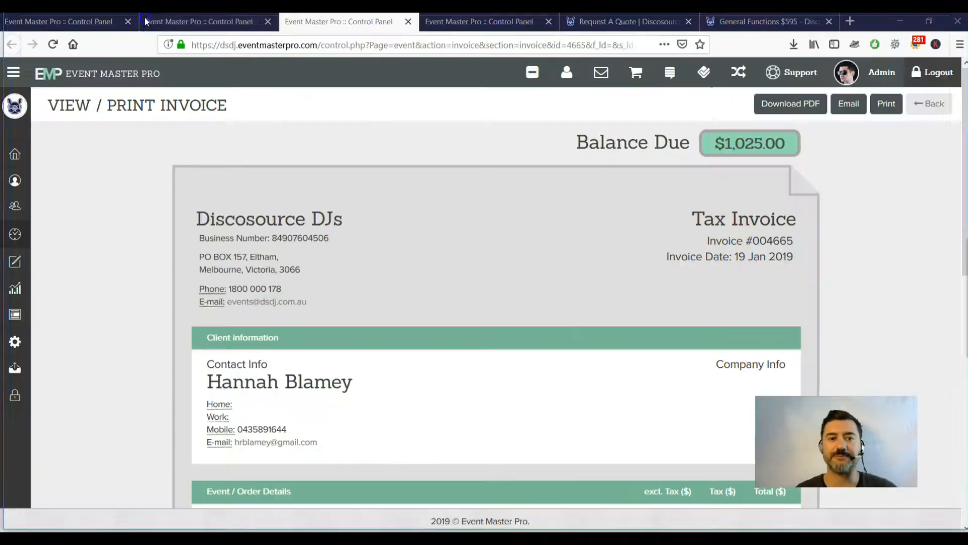
Close the invoice tab and scroll back to the event's Sales Follow Up fields.
left_click(409, 21)
scroll(786, 192, "up", 4)
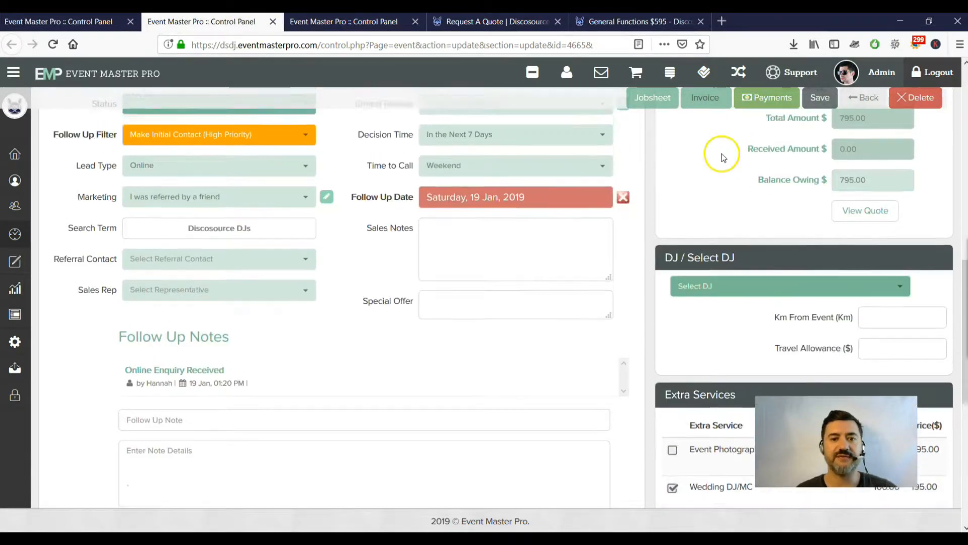
scroll(721, 157, "up", 4)
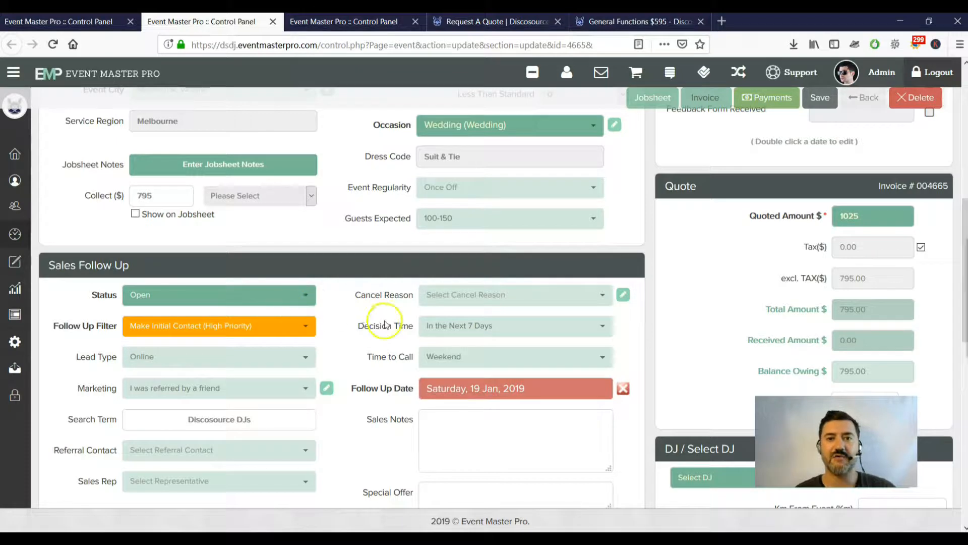
scroll(108, 281, "up", 1)
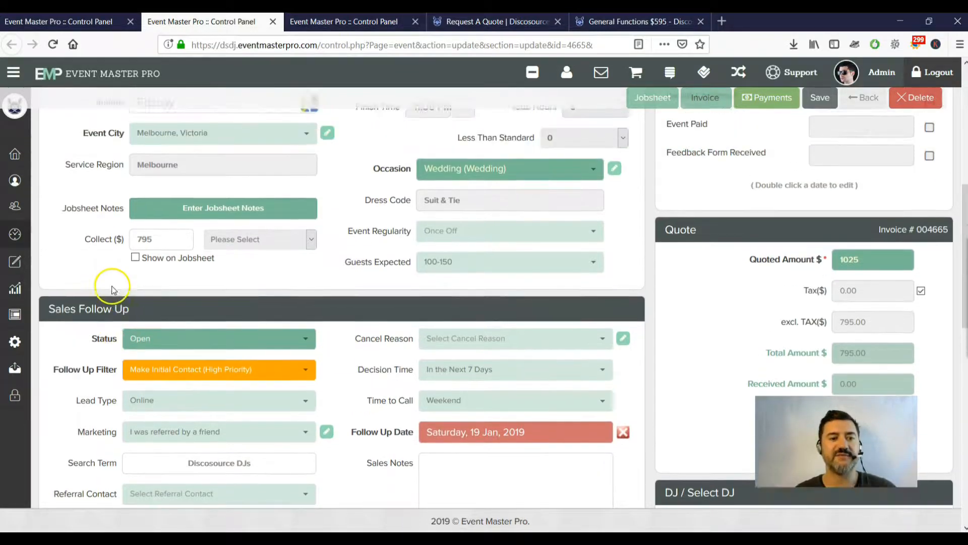
scroll(85, 247, "down", 2)
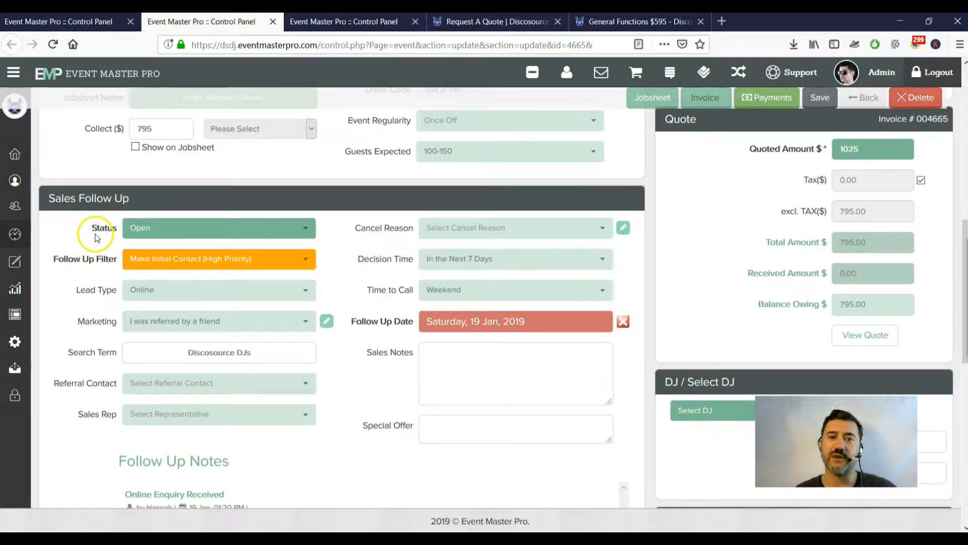
Review the Status (Open) and Follow Up Filter (Make Initial Contact (High Priority)) options unchanged.
left_click(294, 231)
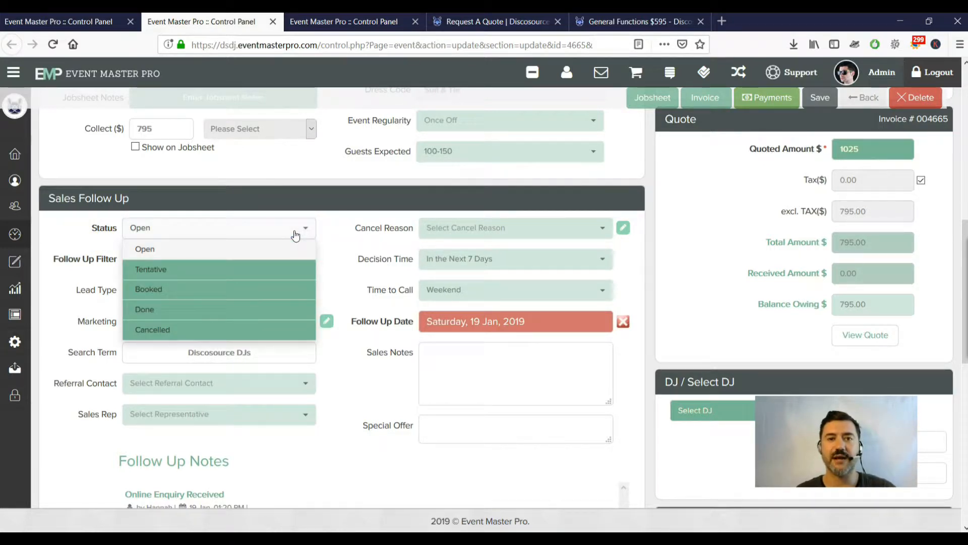
left_click(295, 231)
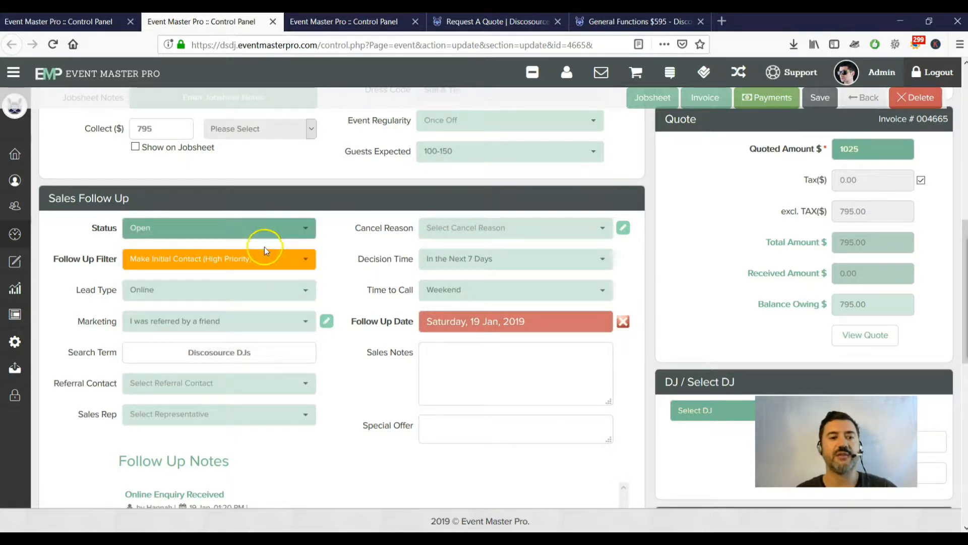
left_click(307, 261)
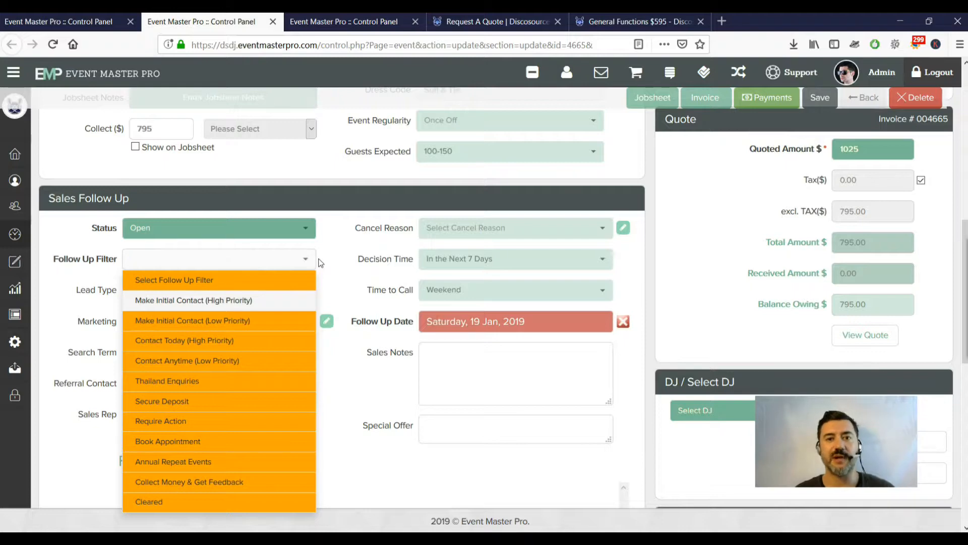
left_click(328, 254)
scroll(313, 237, "down", 3)
Check the Lead Type options, keeping Online, then switch to the Request A Quote page.
left_click(305, 159)
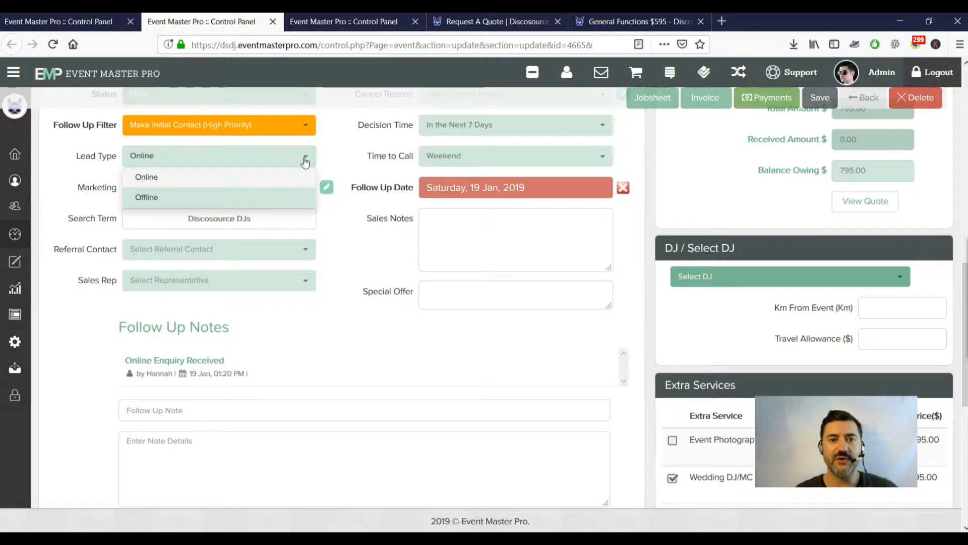
left_click(331, 156)
left_click(497, 22)
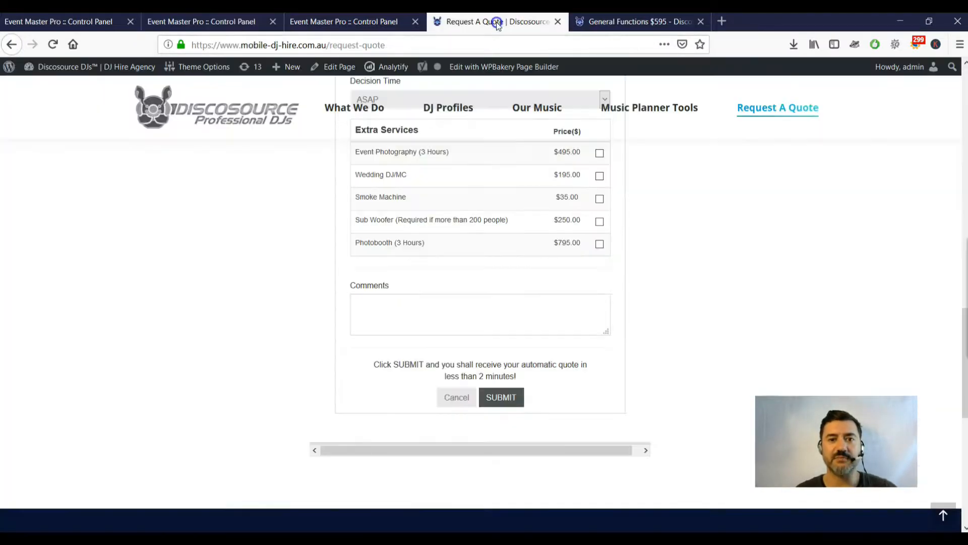
Back on the event tab, glance at Lead Type choices and expand the sidebar Forms menu.
left_click(240, 30)
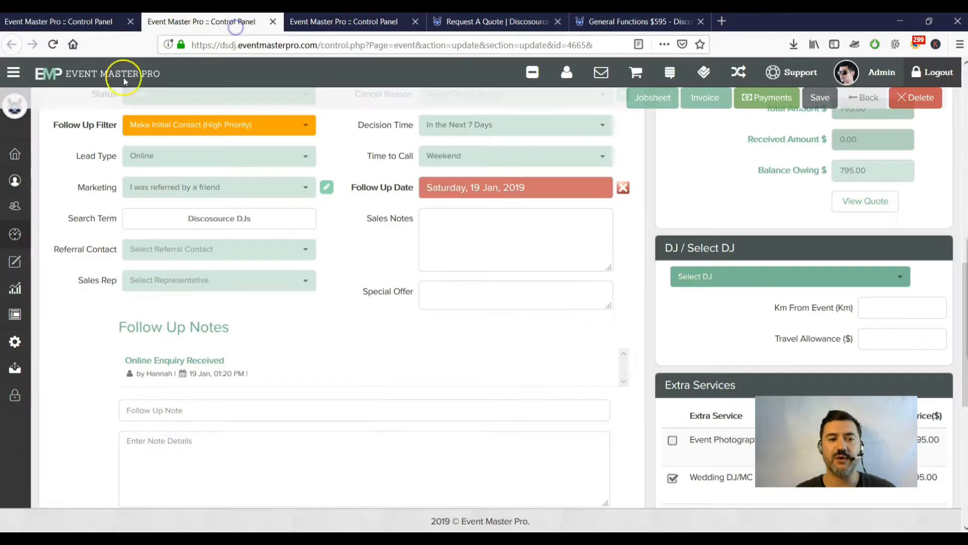
left_click(190, 157)
left_click(191, 158)
mouse_move(26, 256)
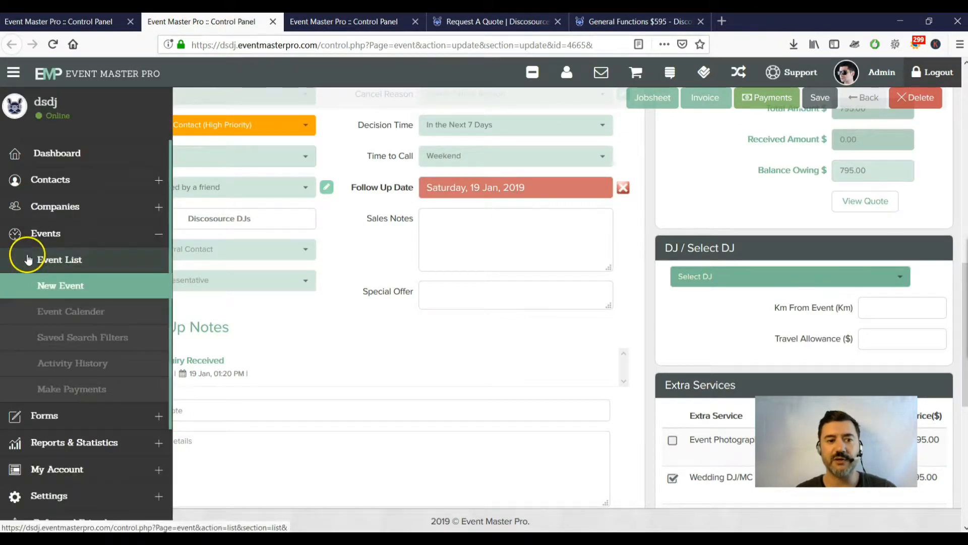
left_click(133, 419)
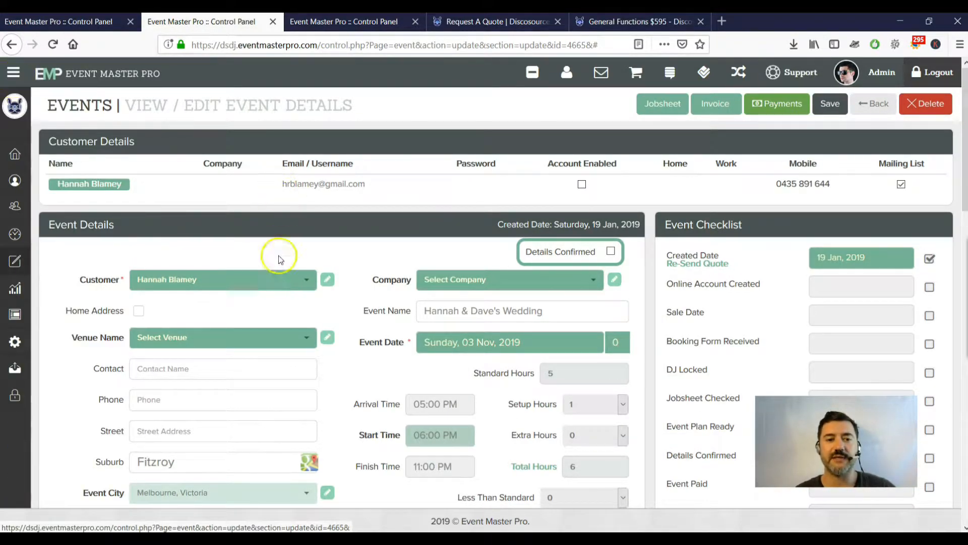
scroll(306, 326, "down", 3)
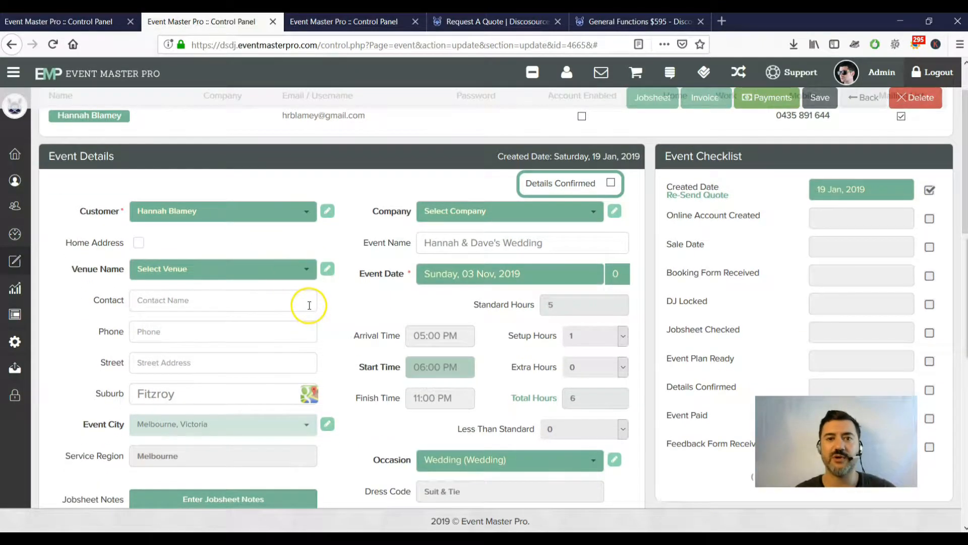
Review the dashboard tab, dismissing its messages list.
left_click(105, 20)
scroll(312, 240, "down", 5)
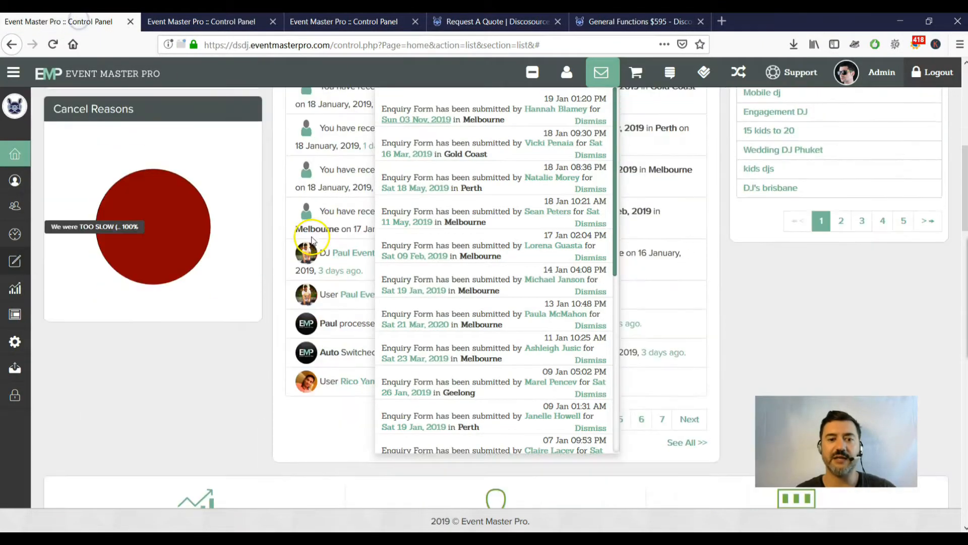
left_click(755, 291)
scroll(738, 302, "down", 10)
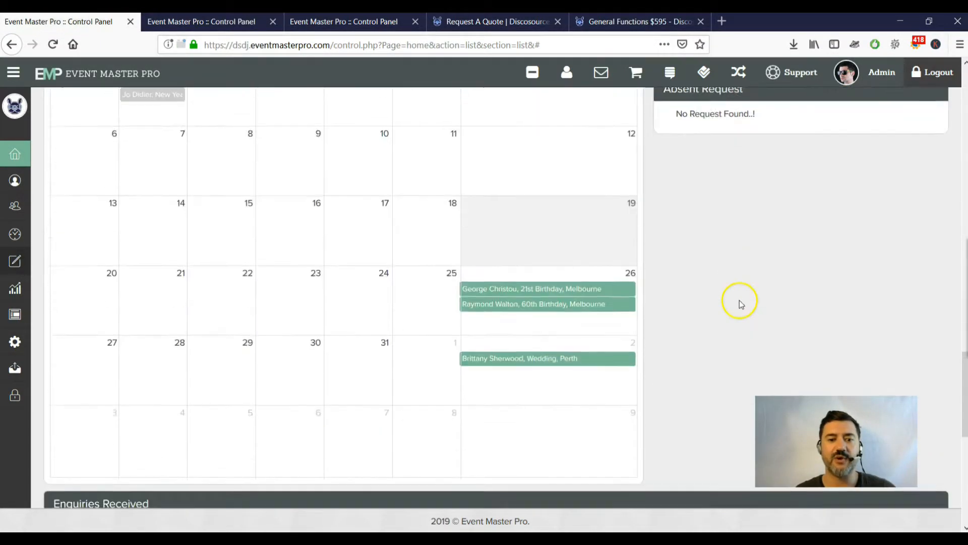
scroll(739, 303, "down", 8)
scroll(240, 282, "up", 1)
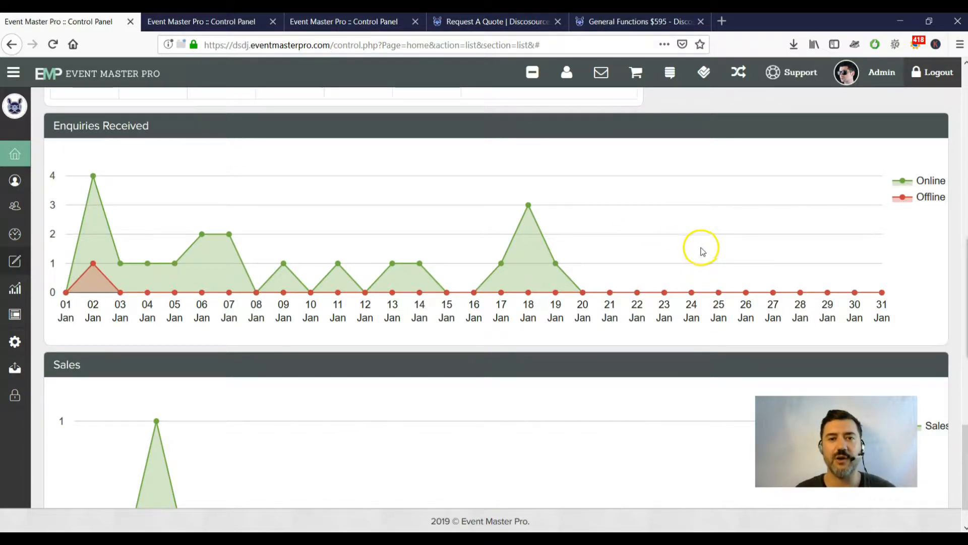
View the Enquiry Form Settings tab, then return to the event's Sales Follow Up.
left_click(296, 25)
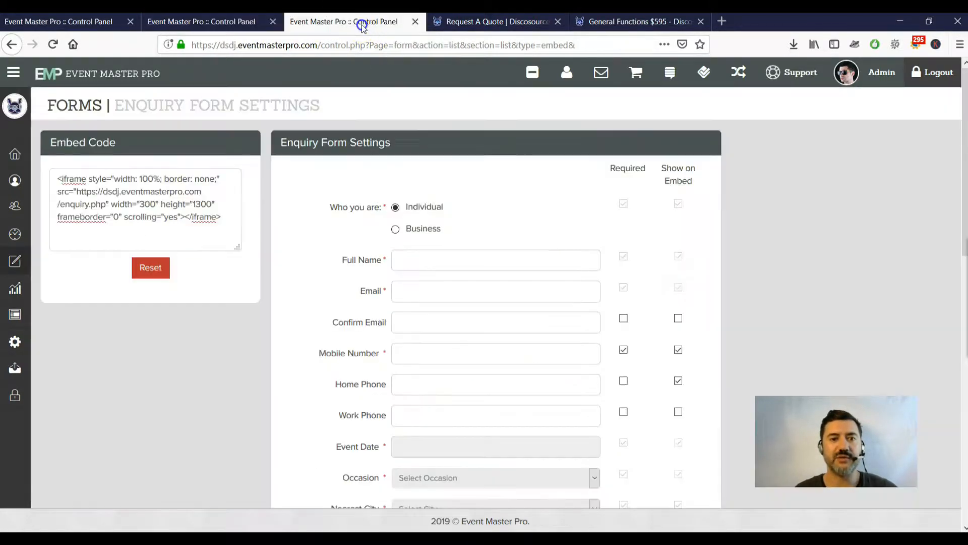
left_click(211, 23)
scroll(340, 195, "down", 5)
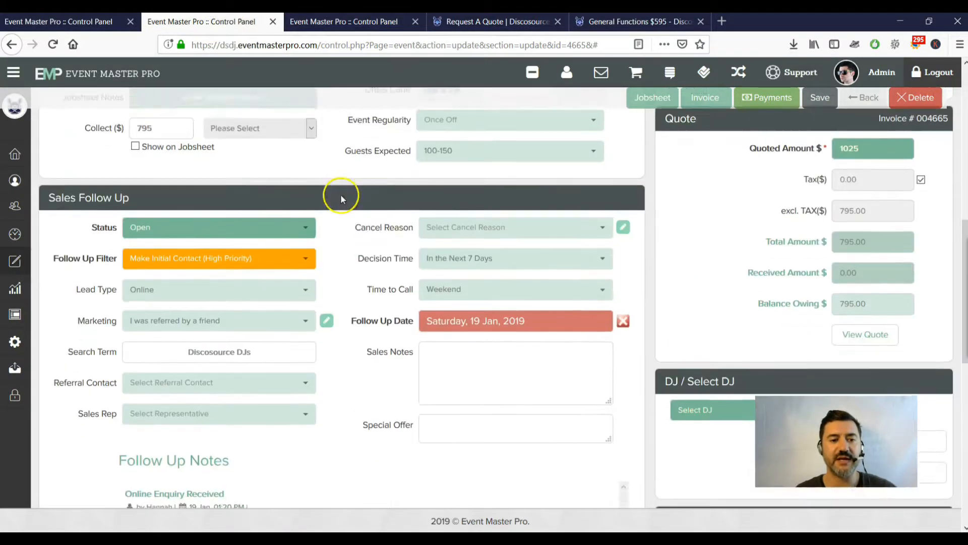
In Sales Follow Up, confirm the Lead Type is still Online.
scroll(346, 195, "down", 5)
scroll(319, 191, "up", 4)
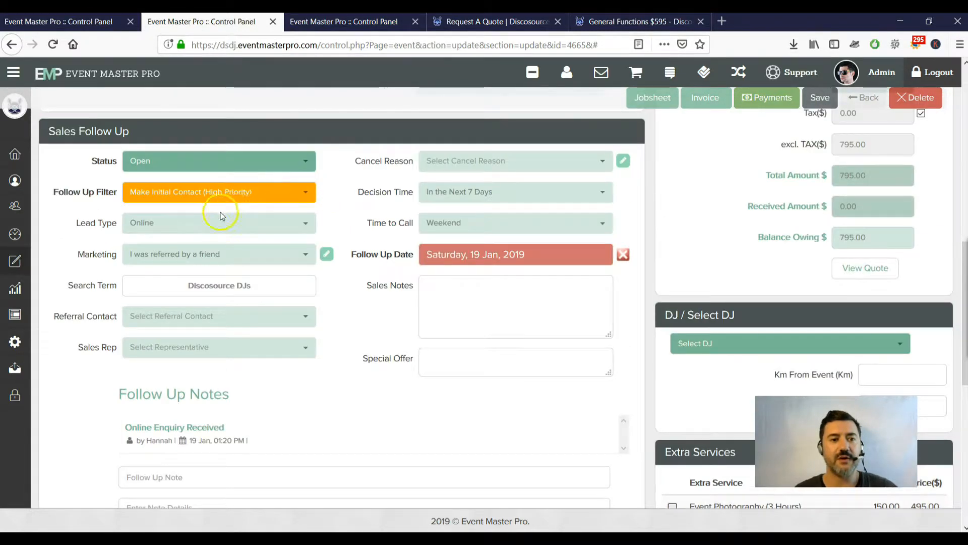
left_click(274, 222)
left_click(274, 222)
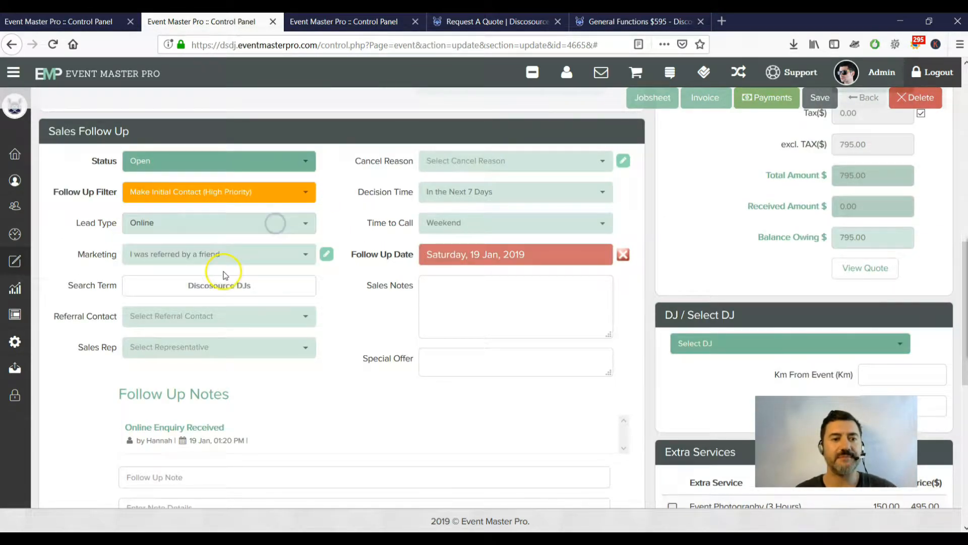
Browse the Marketing source list and open the 'I was referred by a friend' type's settings.
left_click(263, 257)
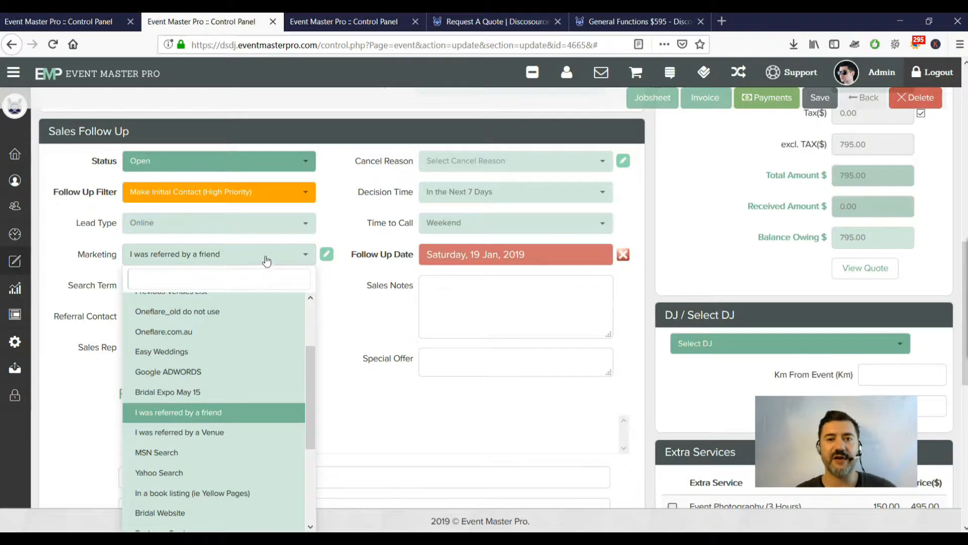
left_click_drag(311, 376, 310, 329)
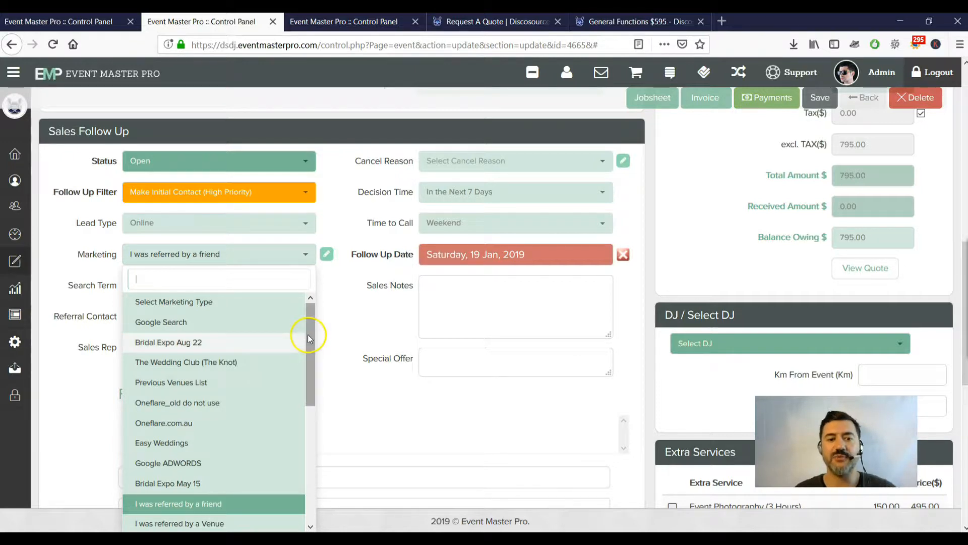
left_click_drag(308, 335, 307, 336)
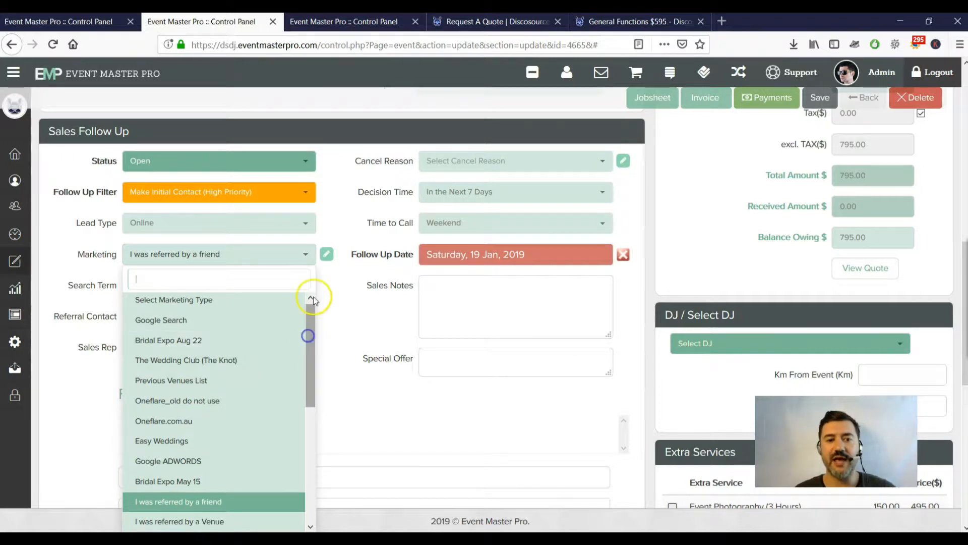
left_click(326, 255)
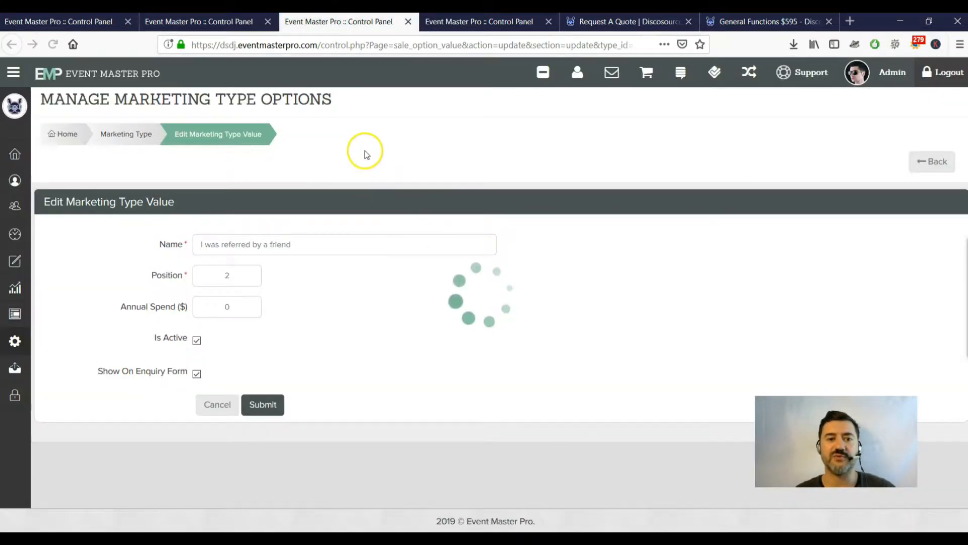
Cancel the marketing type edit and return to the event's Marketing options, unchanged.
left_click(217, 404)
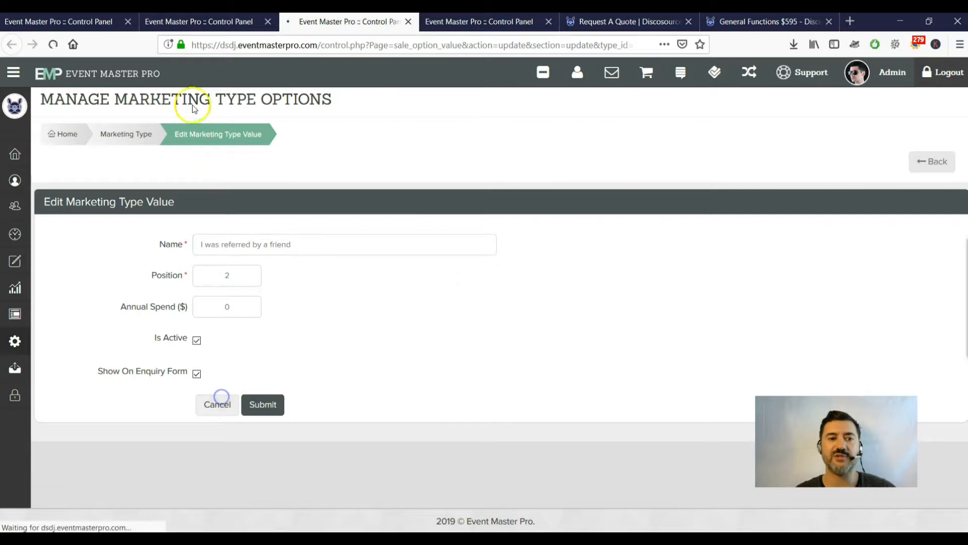
left_click(210, 23)
left_click(291, 257)
left_click(294, 255)
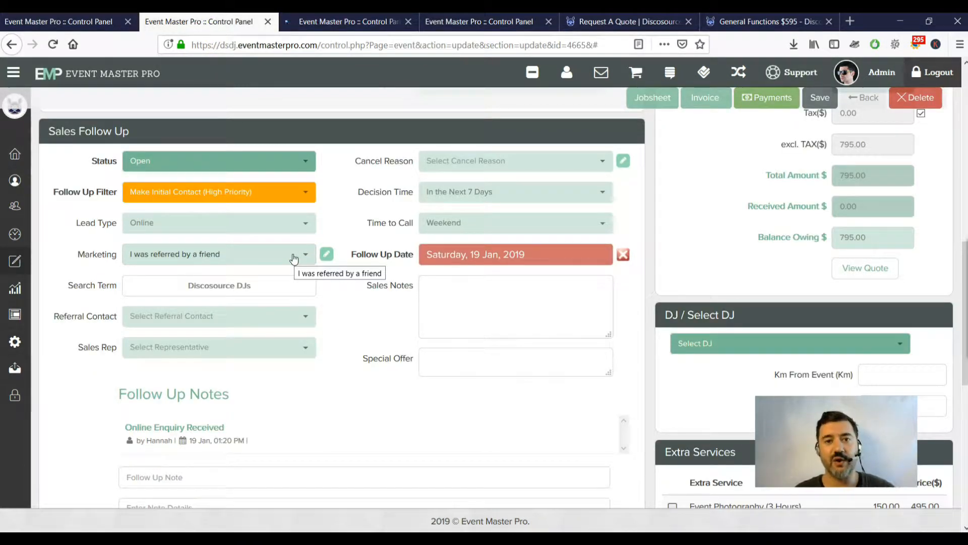
Select the Search Term 'Discosource DJs', then switch to the website's Request A Quote form.
left_click(288, 260)
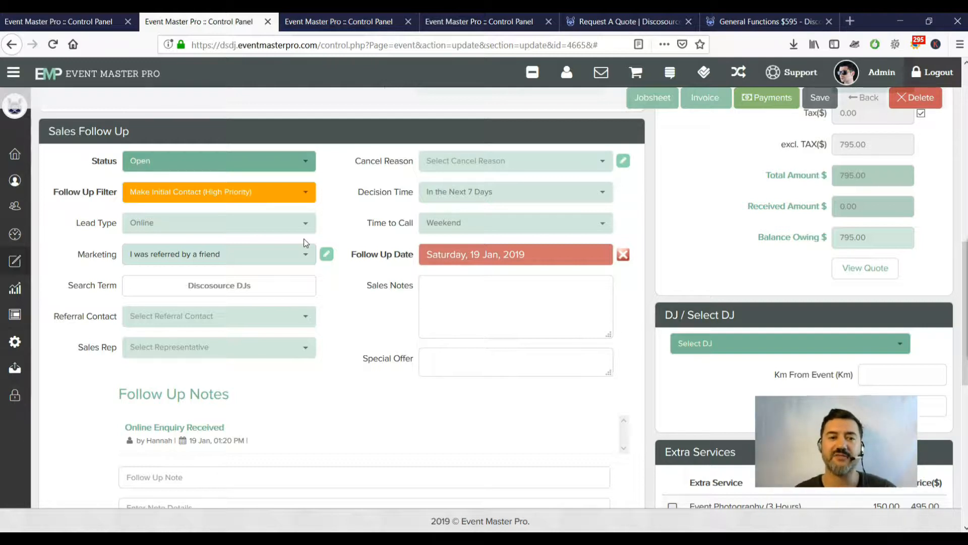
left_click(208, 254)
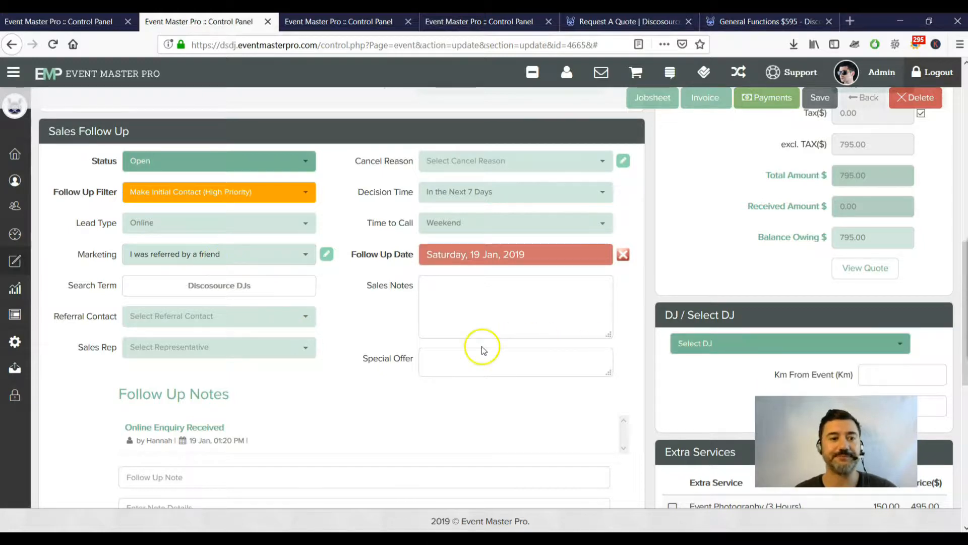
left_click_drag(283, 288, 131, 284)
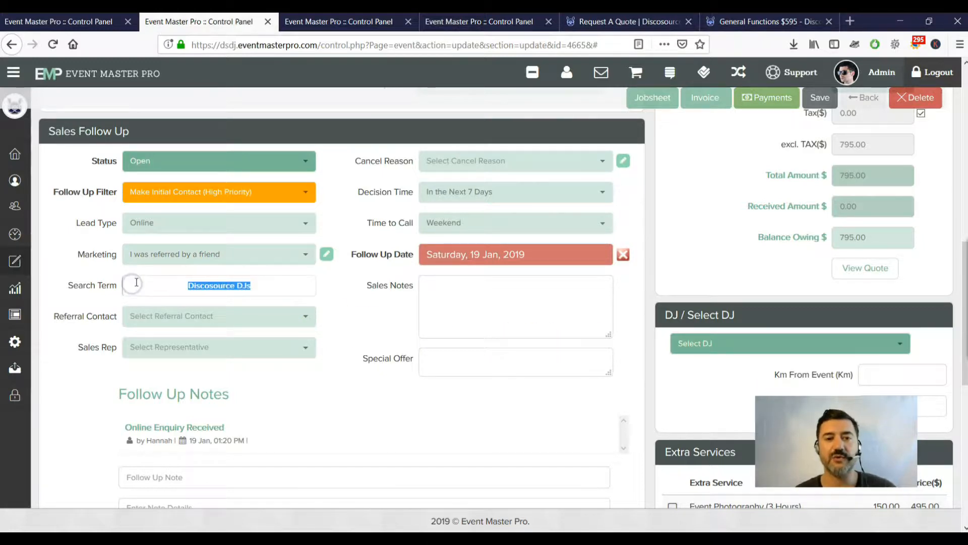
left_click(622, 21)
On the quote form, set How did you find us? to Google Search and inspect the Search Term field.
scroll(653, 219, "up", 8)
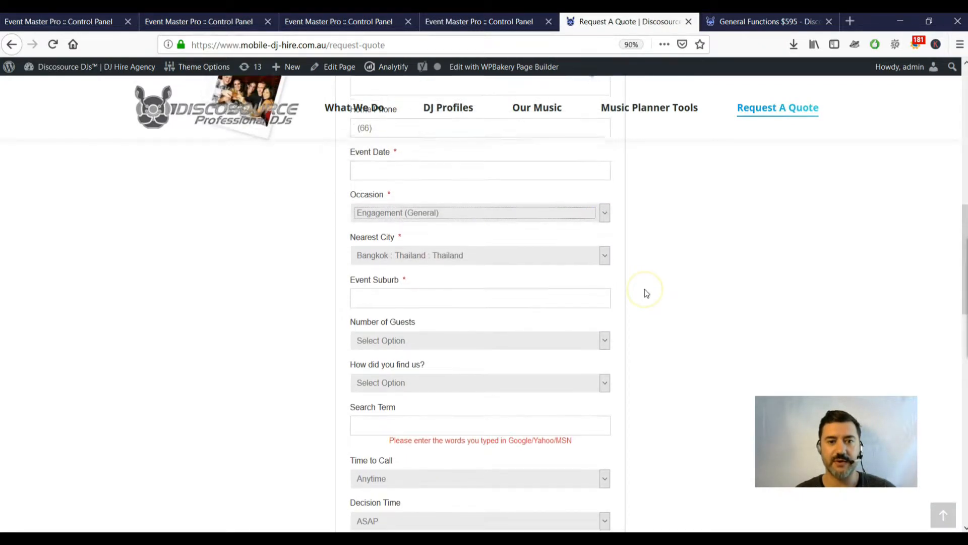
scroll(460, 247, "down", 3)
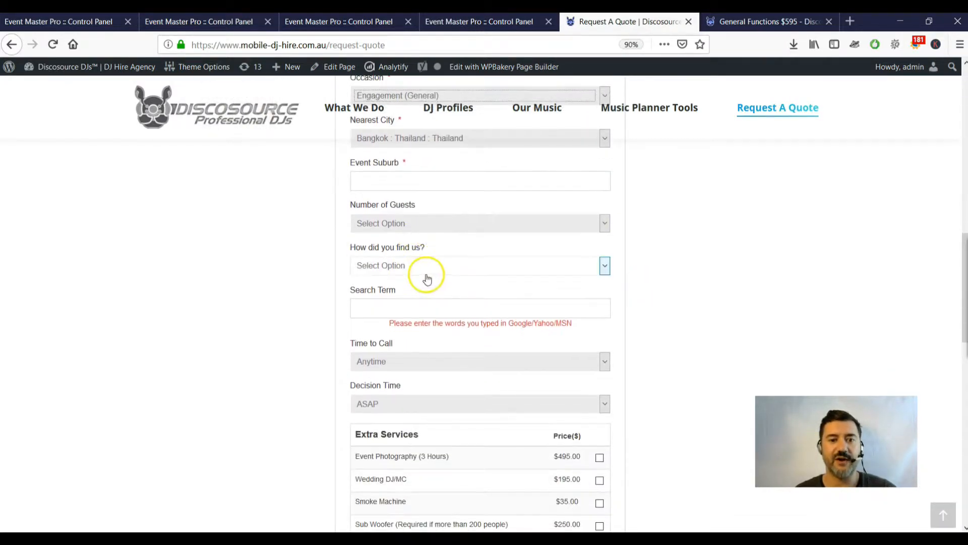
left_click(427, 279)
left_click(413, 293)
left_click(413, 306)
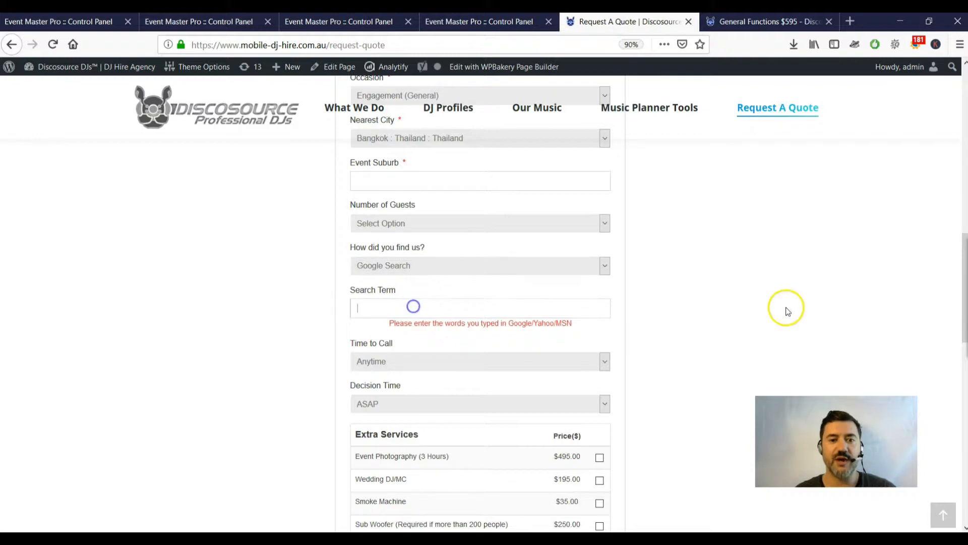
left_click_drag(400, 322, 573, 327)
left_click(574, 327)
Go back through the Event Master Pro tabs to the event's Sales Follow Up showing Search Term Discosource DJs.
left_click(456, 21)
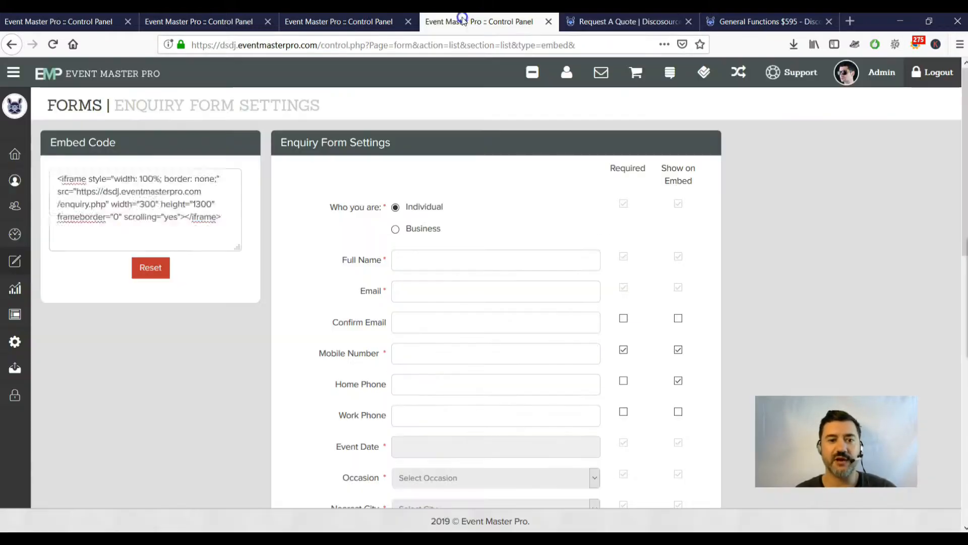
left_click(367, 21)
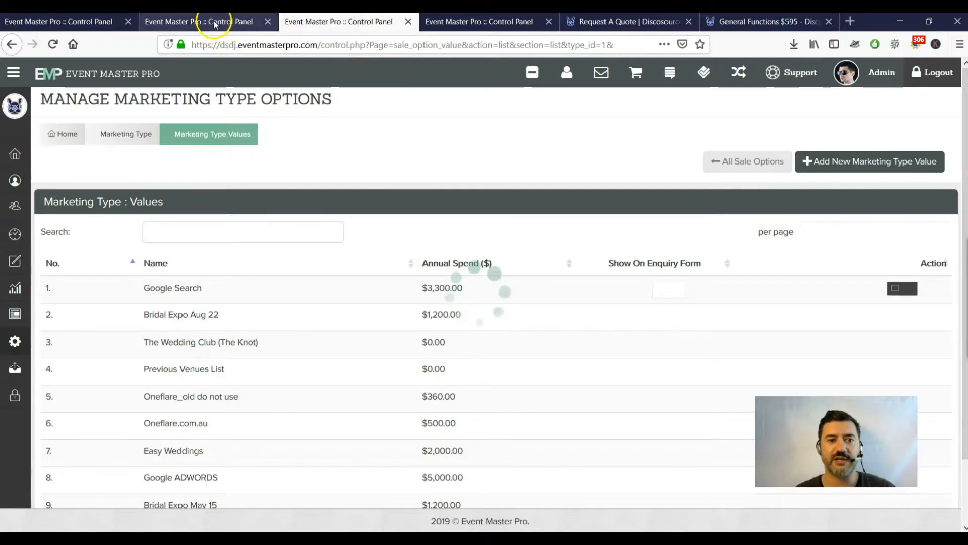
left_click(213, 22)
left_click(279, 282)
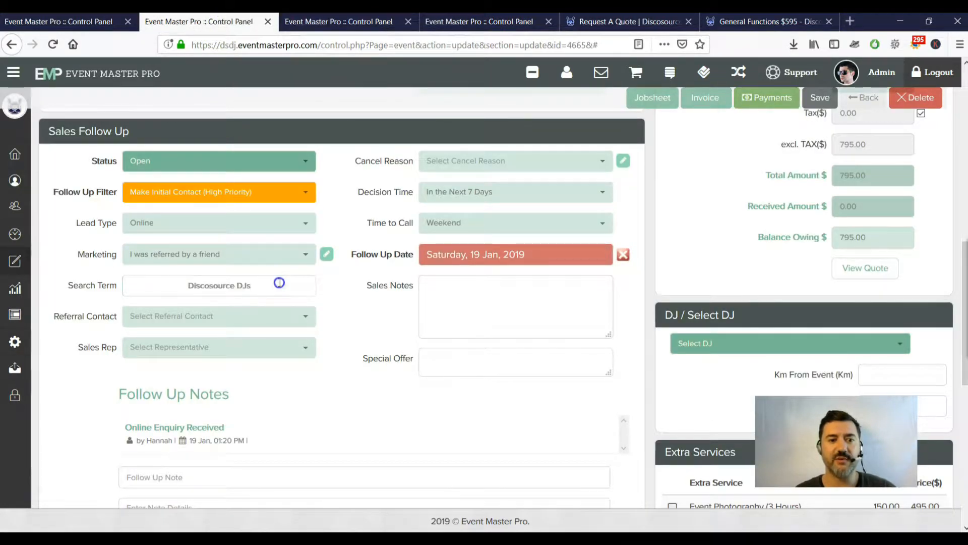
left_click(291, 249)
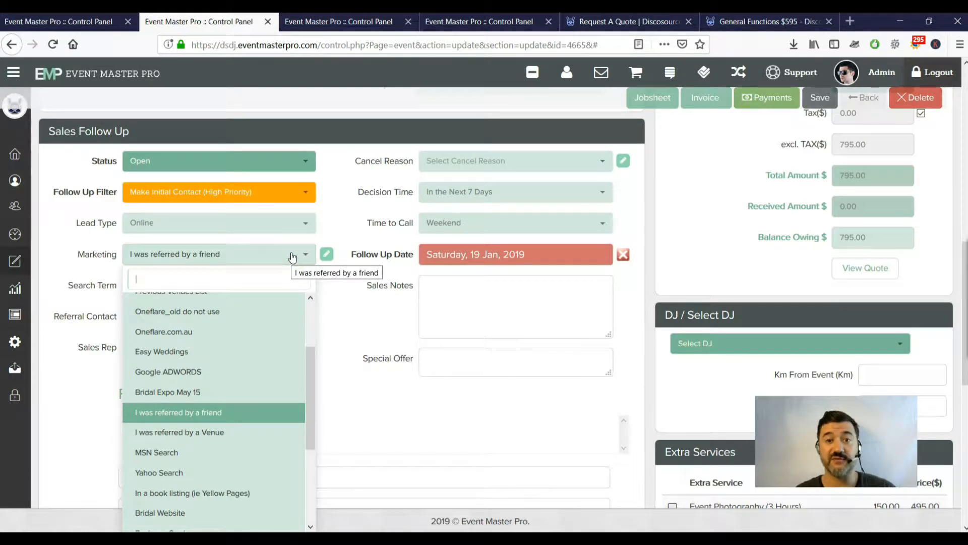
left_click(368, 350)
left_click_drag(255, 286, 112, 270)
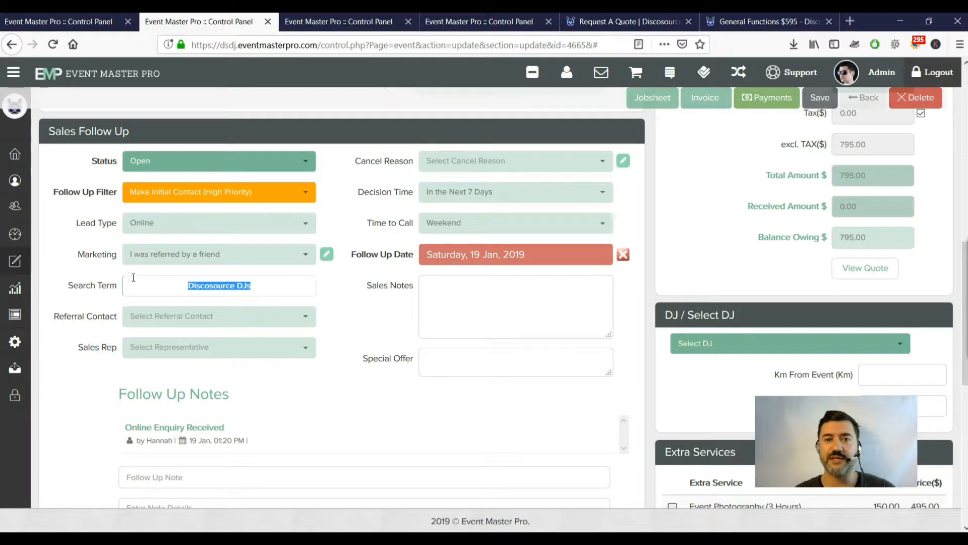
left_click(275, 287)
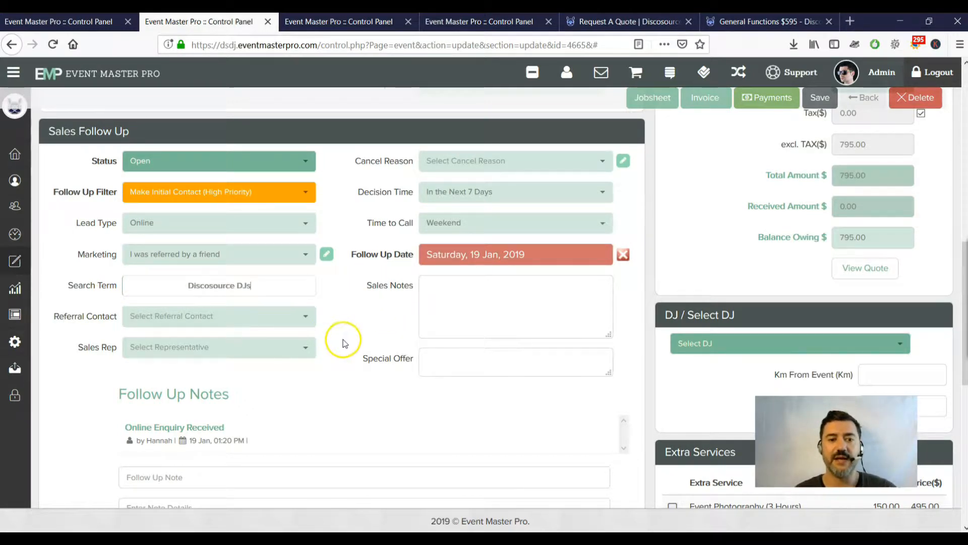
left_click(276, 323)
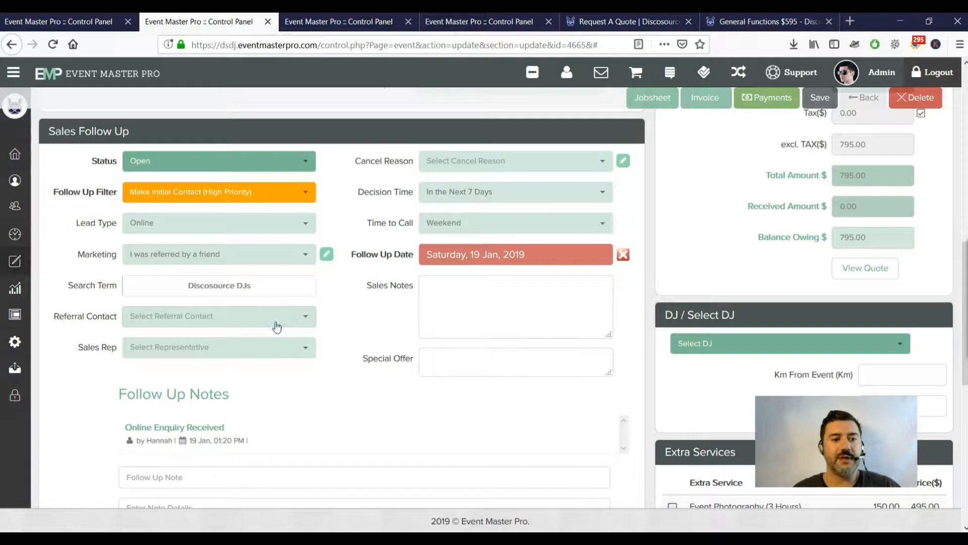
left_click(291, 323)
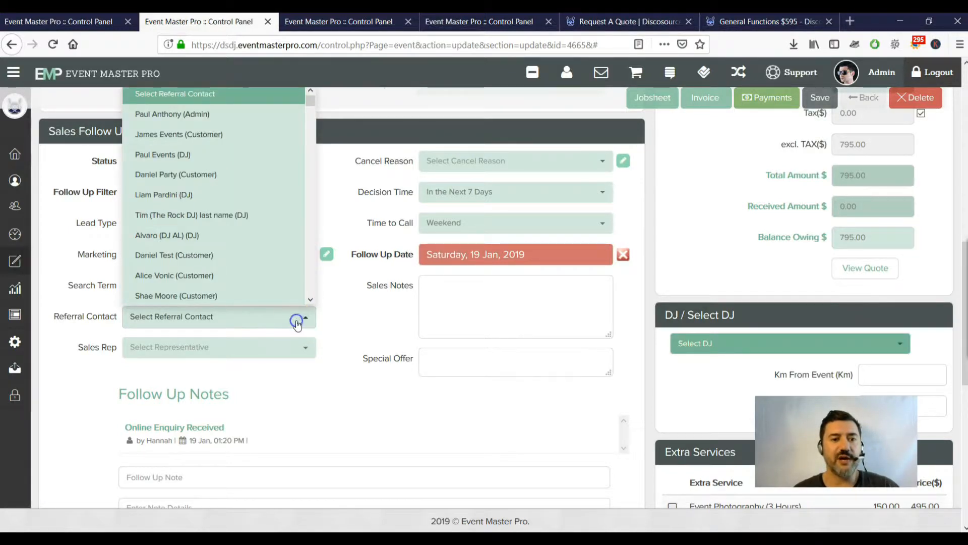
left_click(297, 323)
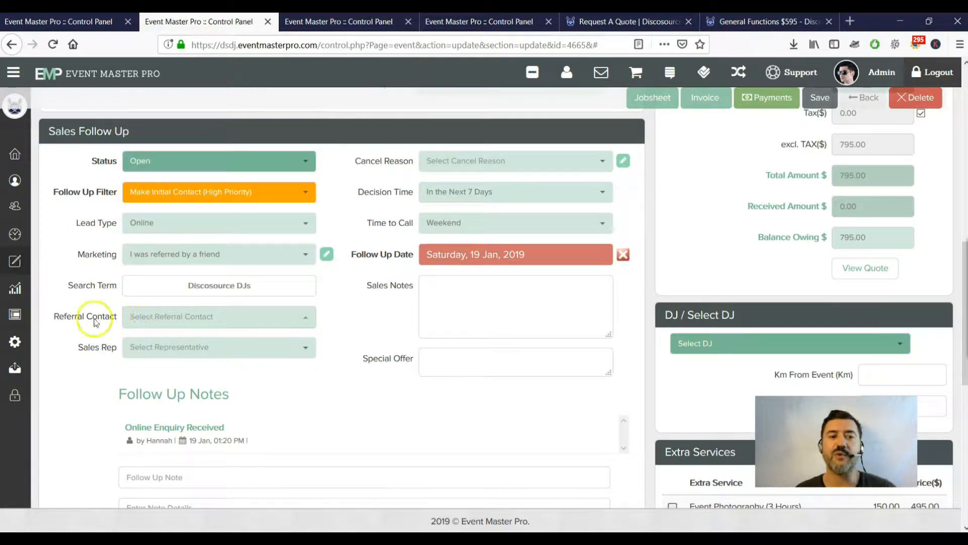
left_click(201, 346)
left_click(200, 347)
left_click(517, 162)
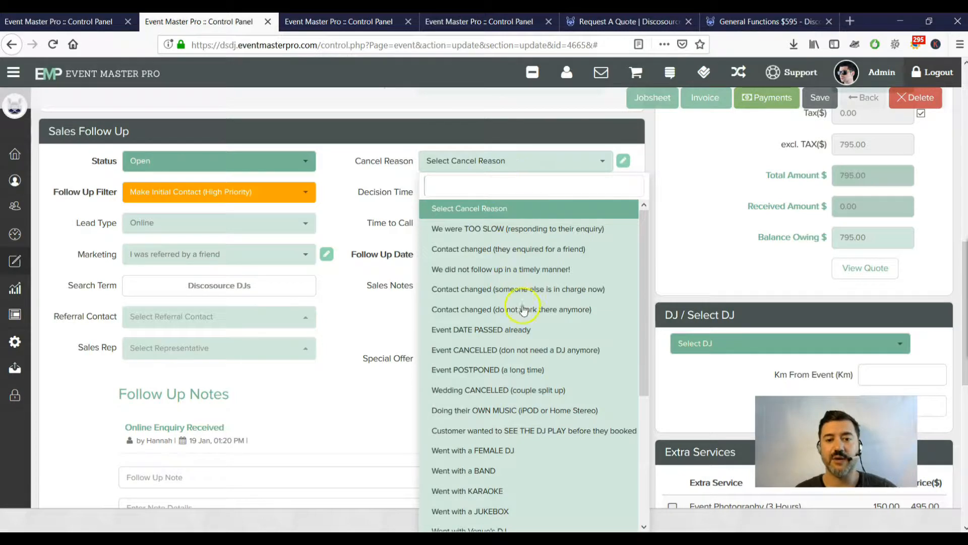
left_click_drag(642, 242, 652, 190)
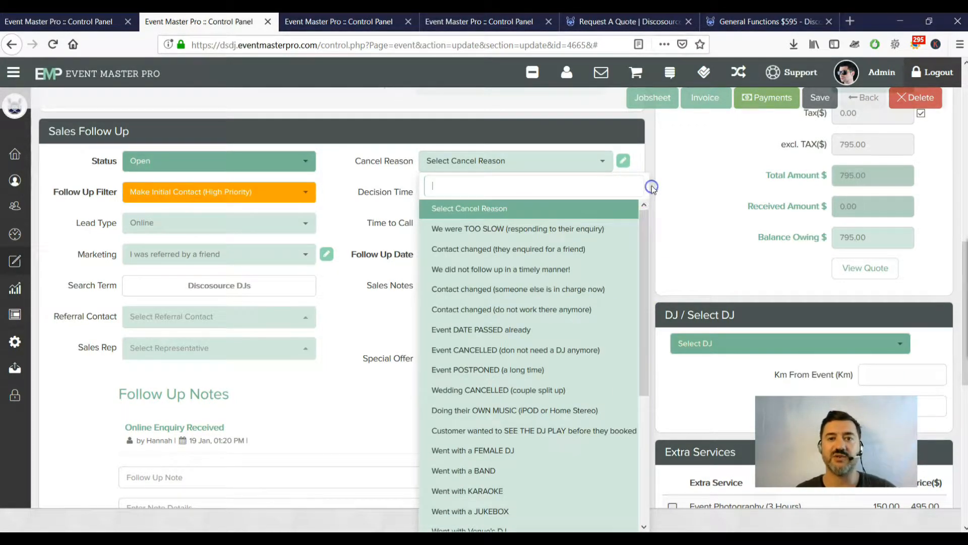
left_click(526, 119)
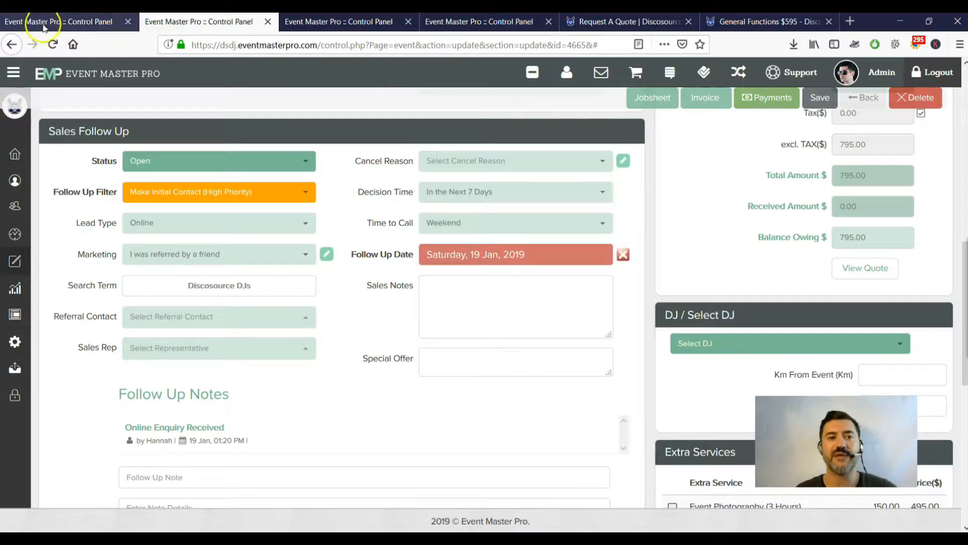
Check the dashboard's Cancel Reasons chart, then show the enquiry's Decision Time dropdown choices.
left_click(43, 22)
scroll(193, 170, "up", 10)
scroll(194, 171, "down", 10)
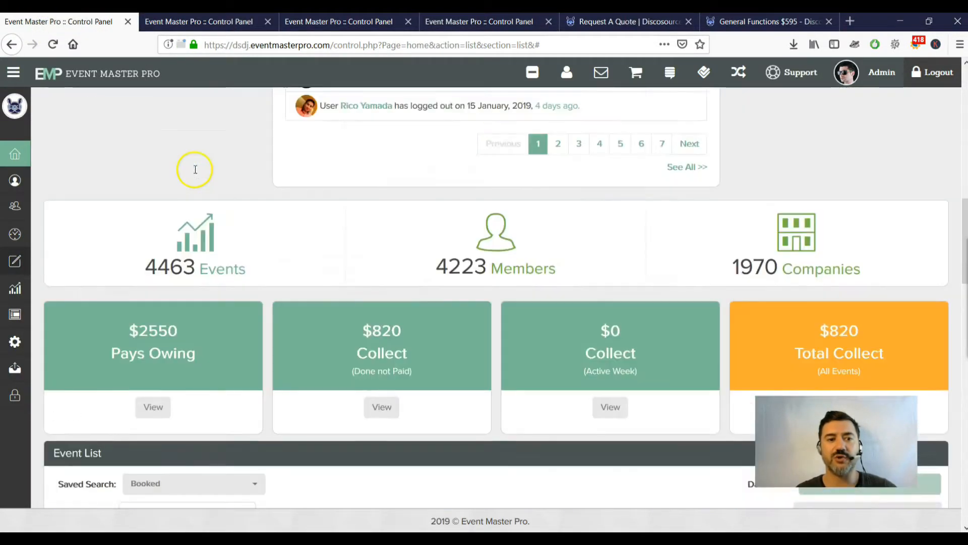
scroll(169, 227, "down", 4)
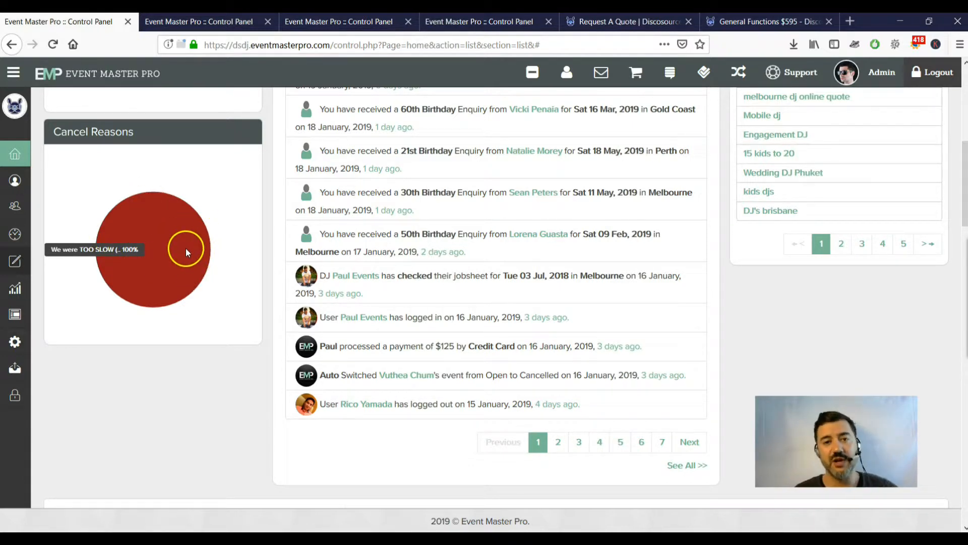
left_click(232, 23)
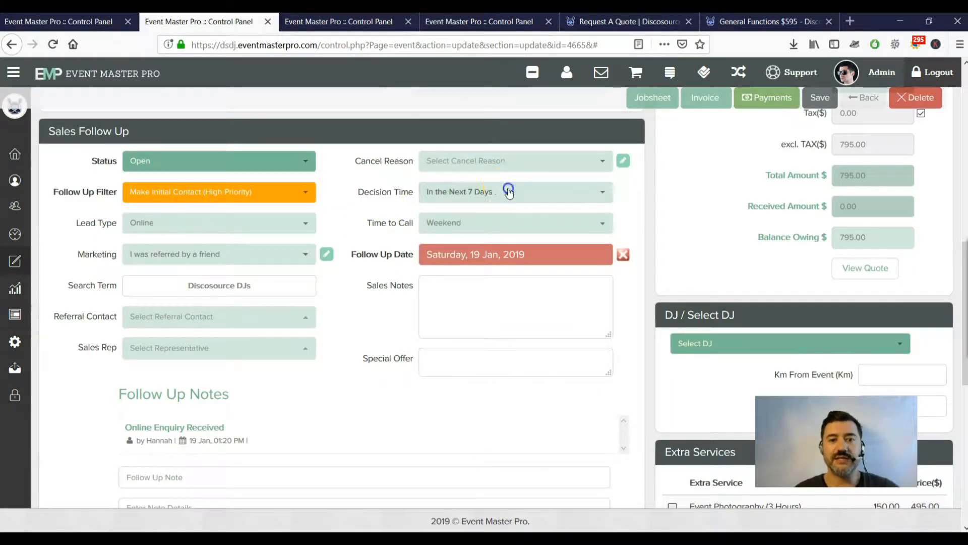
left_click(509, 192)
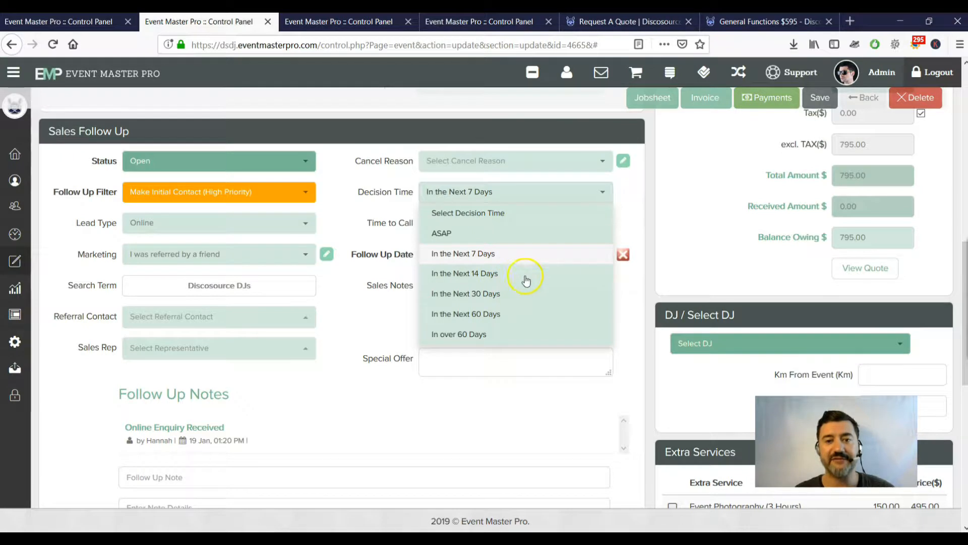
Compare the enquiry's Time to Call choices with the website quote form's Time to Call list.
left_click(641, 204)
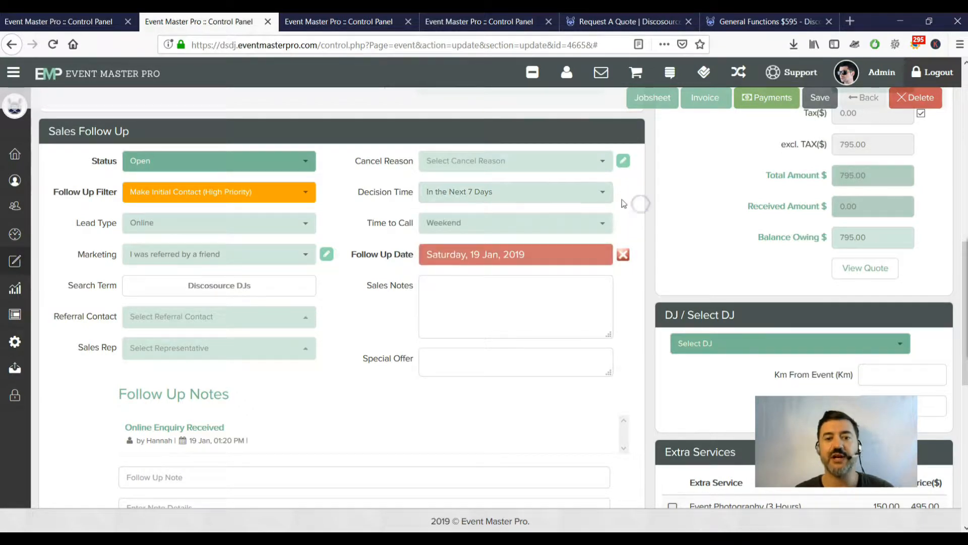
left_click(566, 230)
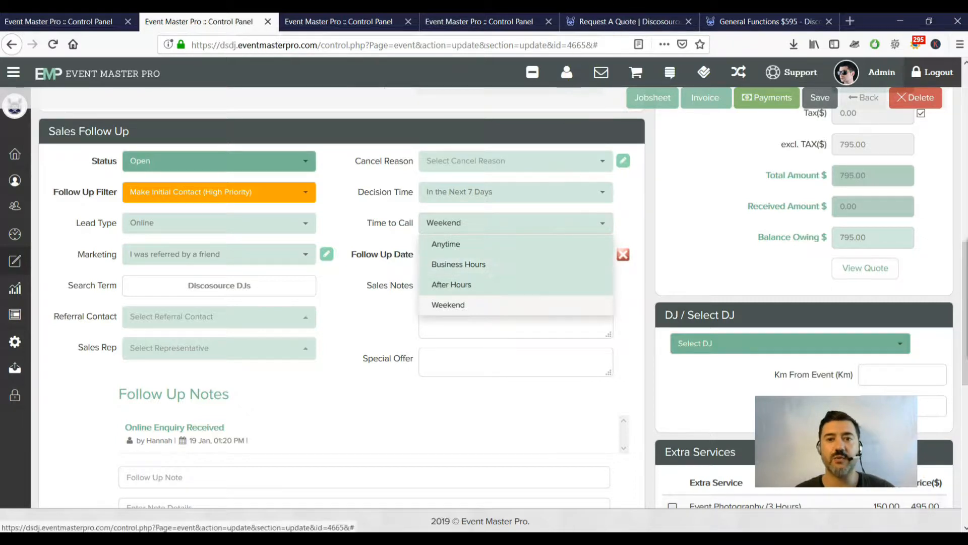
left_click(613, 21)
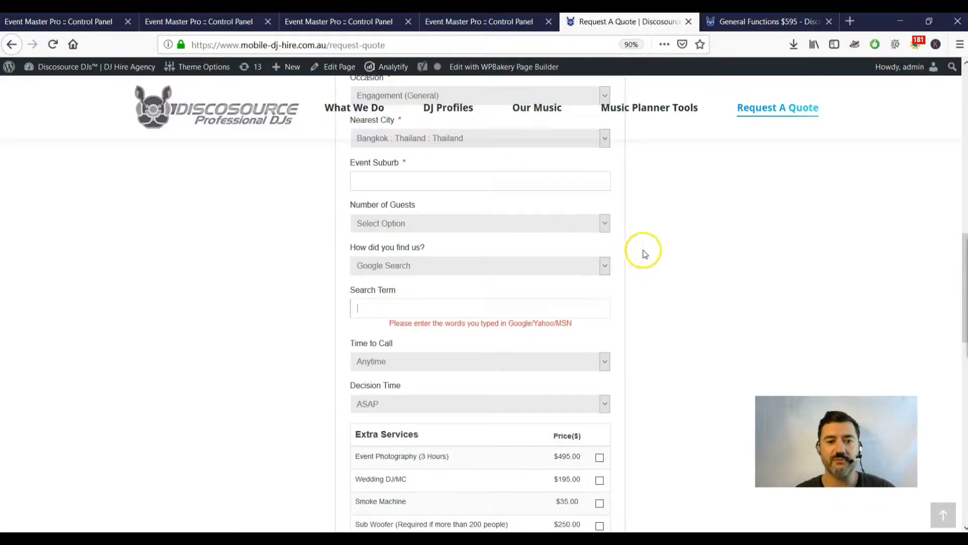
scroll(644, 251, "down", 2)
left_click(506, 311)
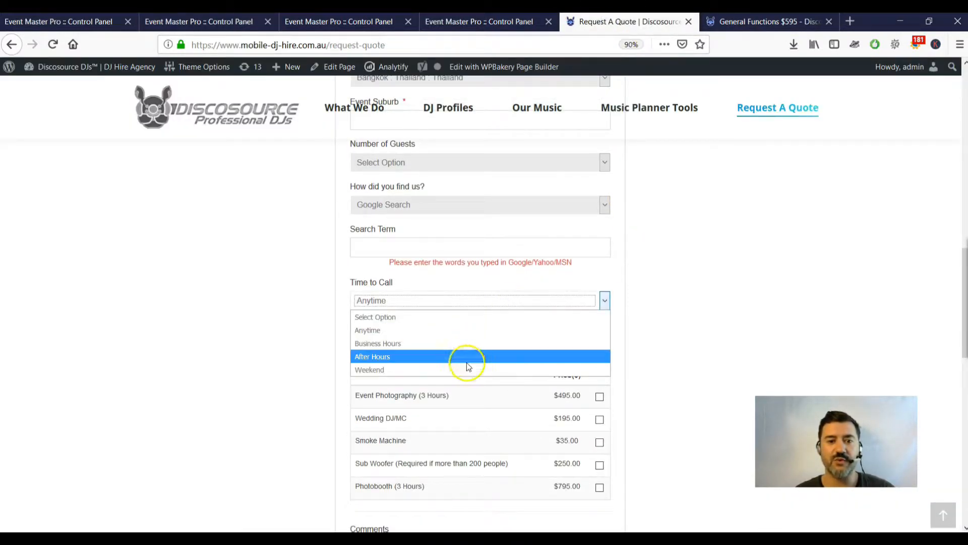
Pass through the Enquiry Form Settings and Marketing Type Options pages back to the enquiry's Sales Follow Up form.
left_click(649, 296)
left_click(459, 21)
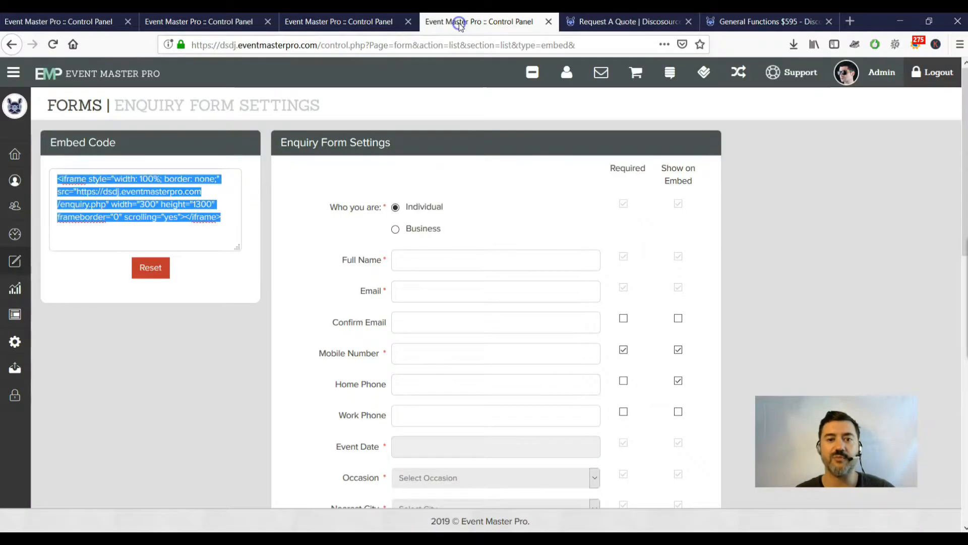
left_click(287, 23)
left_click(247, 21)
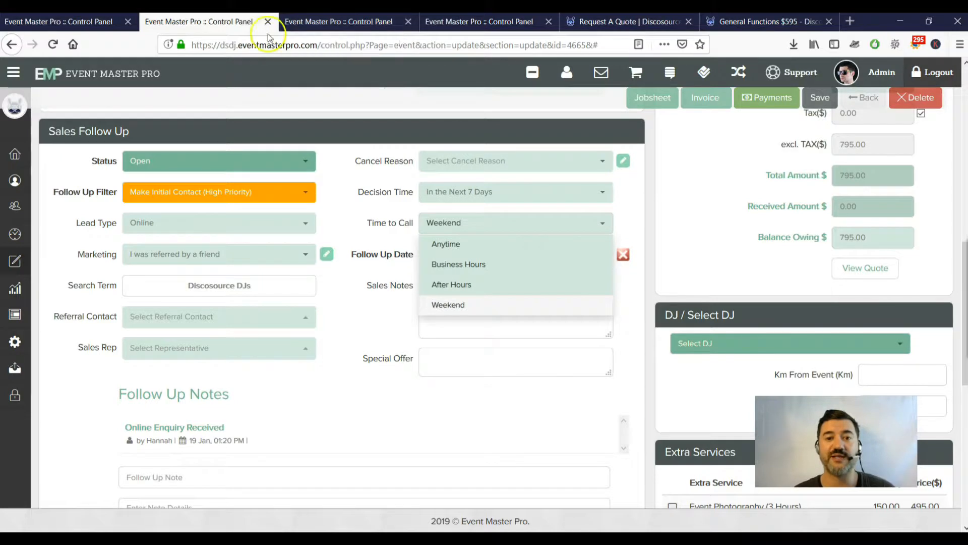
Close Time to Call and reconfirm the follow-up date as Saturday, 19 Jan, 2019.
left_click(321, 243)
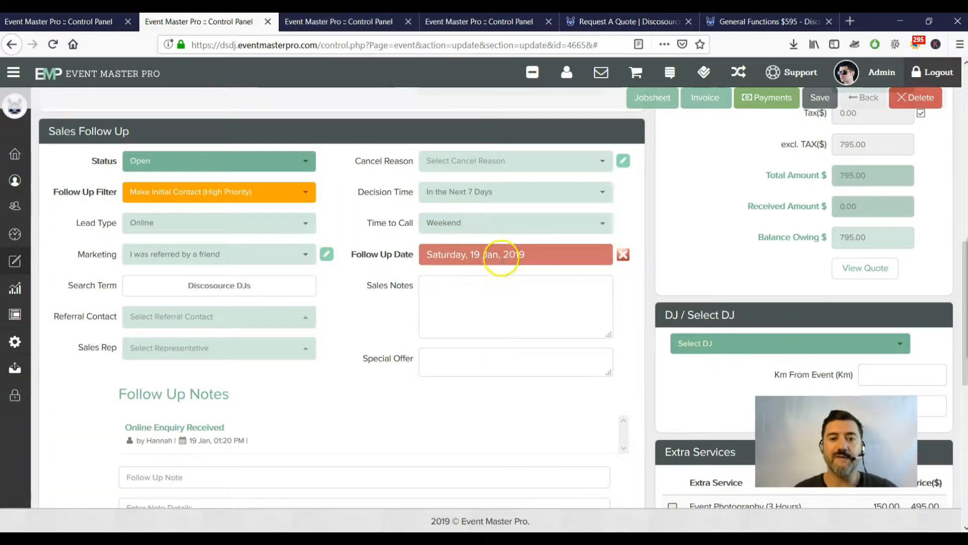
left_click(505, 255)
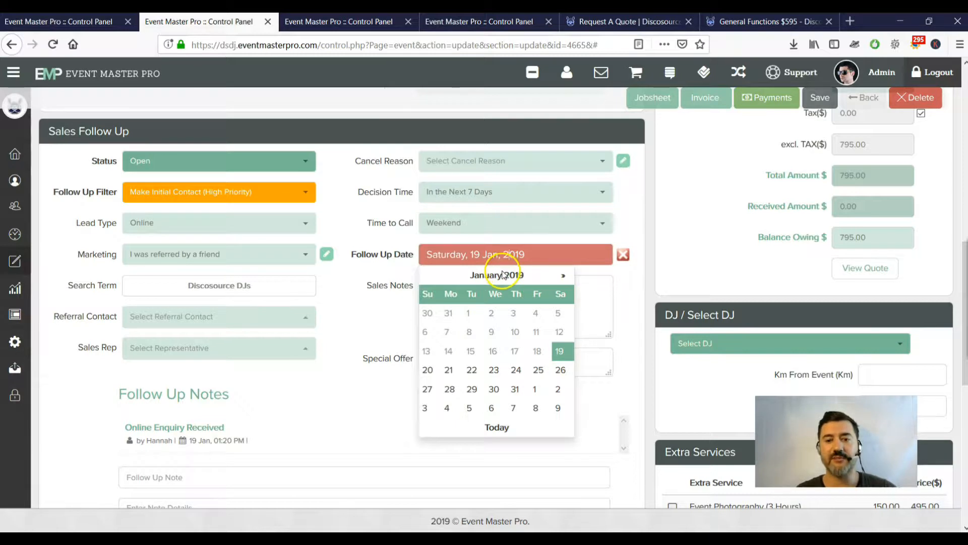
left_click_drag(555, 257, 391, 267)
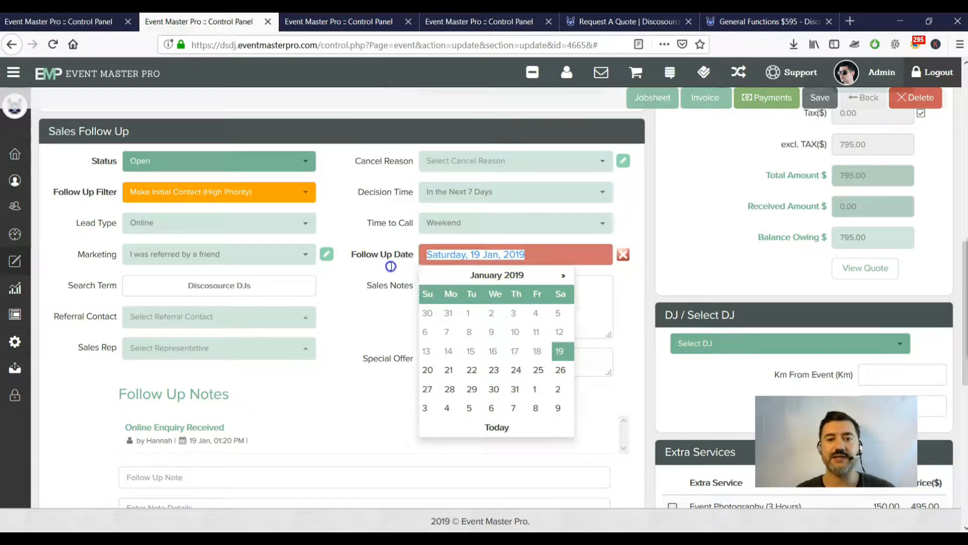
left_click(350, 270)
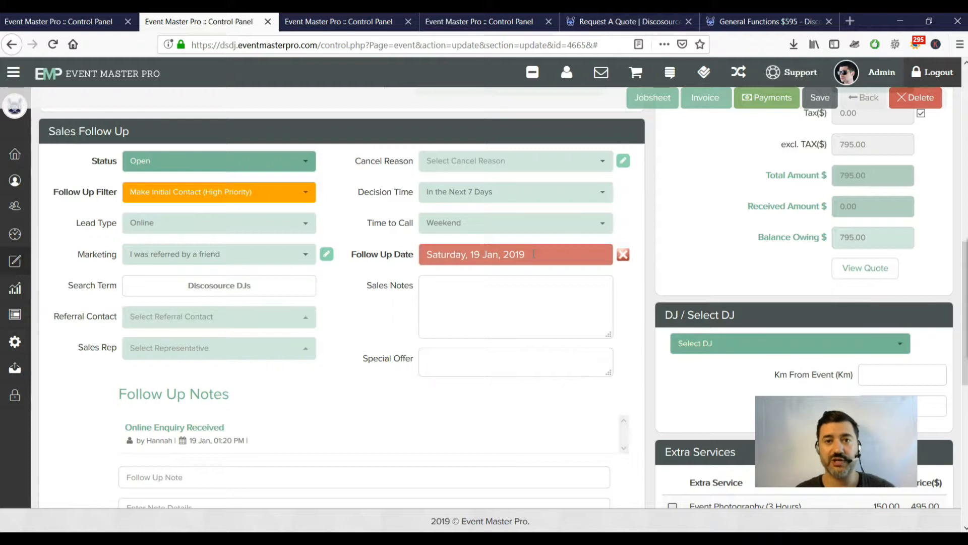
left_click(533, 254)
left_click(568, 353)
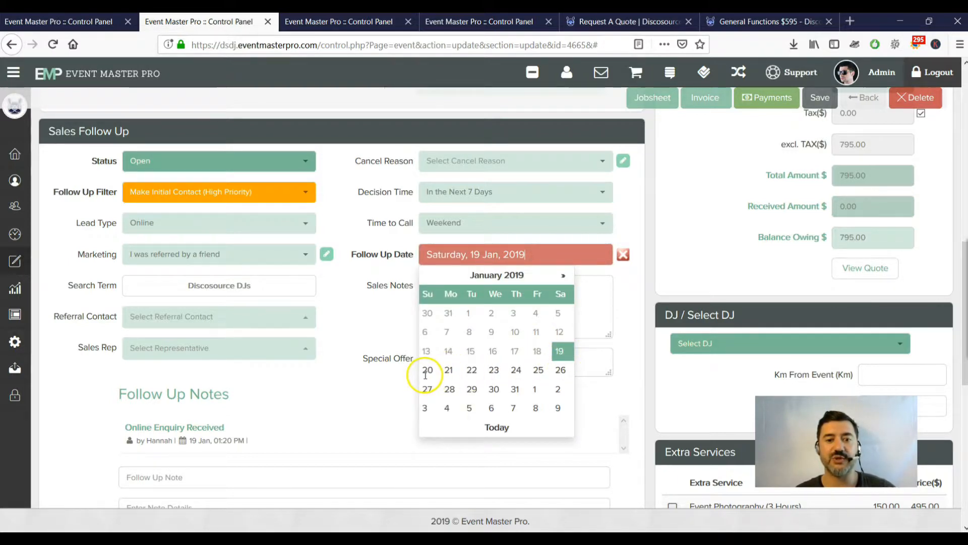
left_click(372, 258)
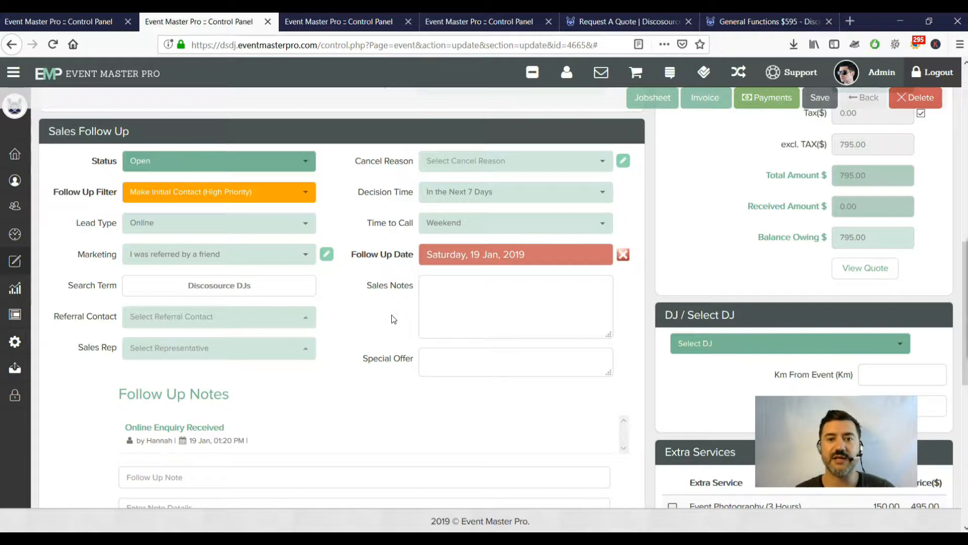
scroll(392, 315, "down", 2)
left_click(520, 233)
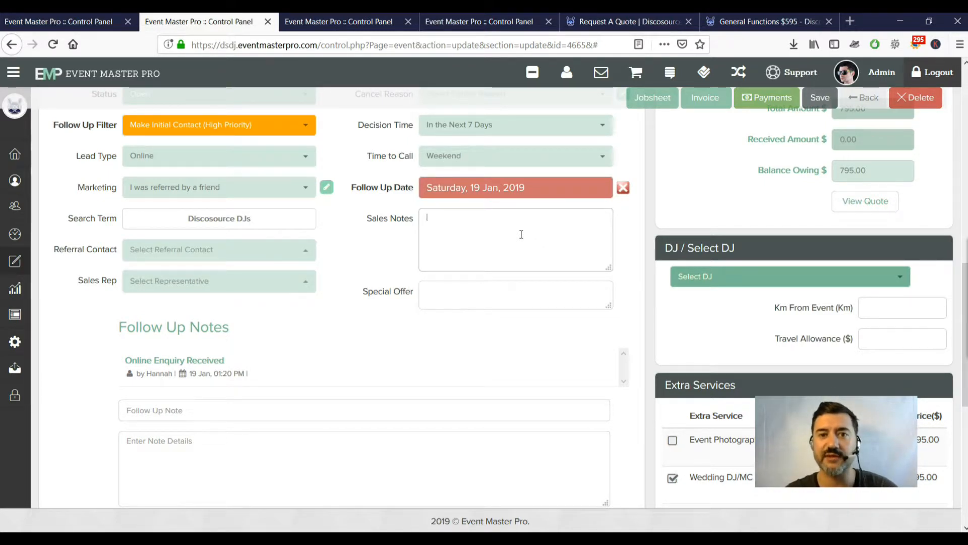
Type 'asdasdasdasd' into the Sales Notes box.
type("asdasd")
left_click(515, 240)
type("asdasd")
Enter 'aasdas' as the Special Offer, then look over the Follow Up Note field.
left_click(498, 298)
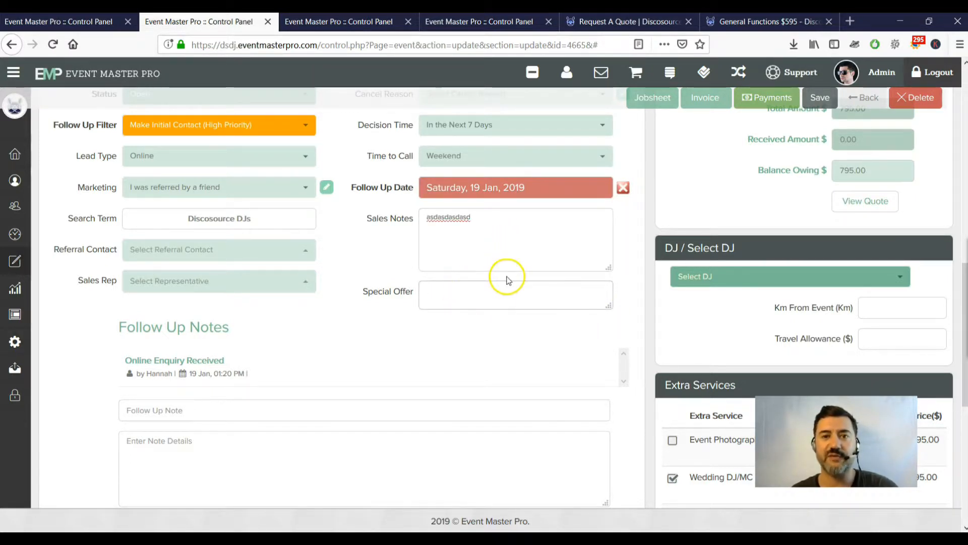
scroll(506, 277, "down", 1)
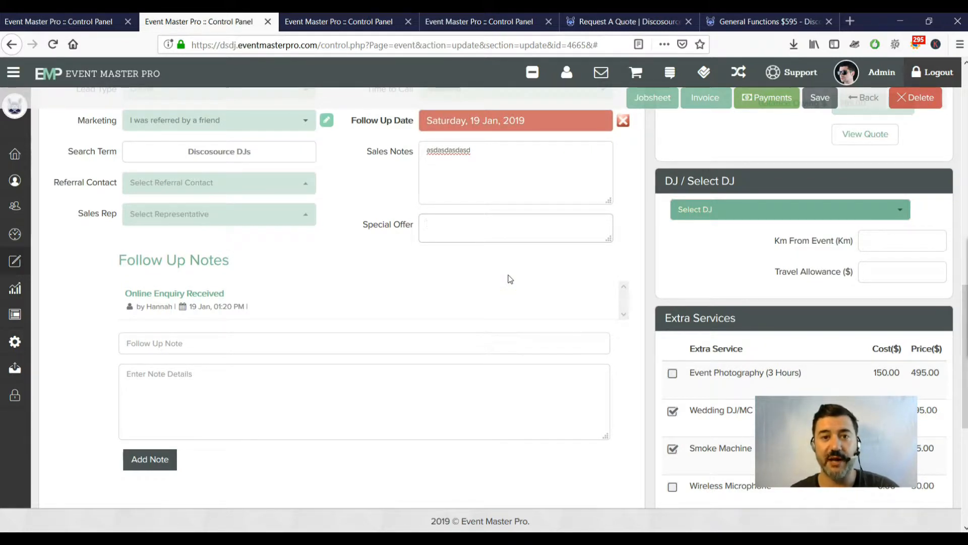
left_click(502, 229)
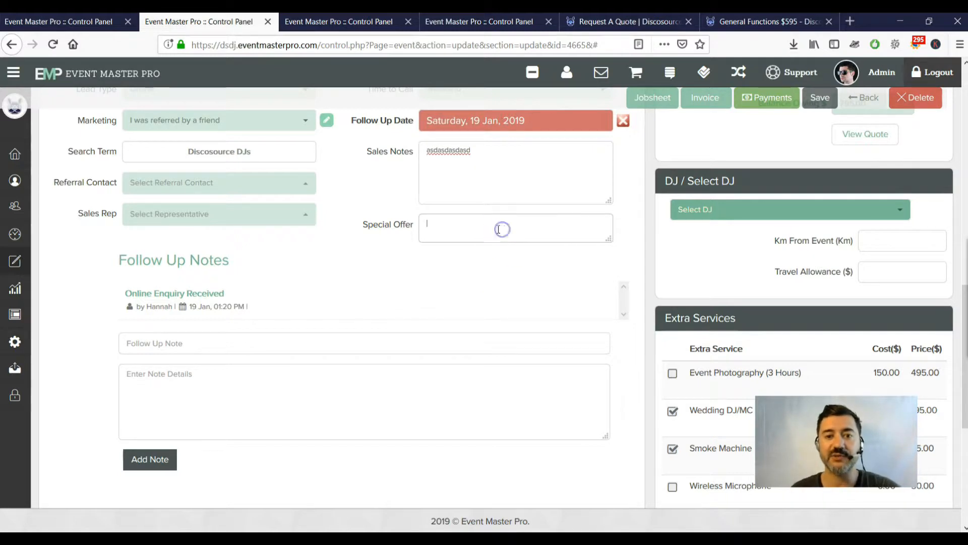
type("aasdas")
scroll(476, 237, "down", 2)
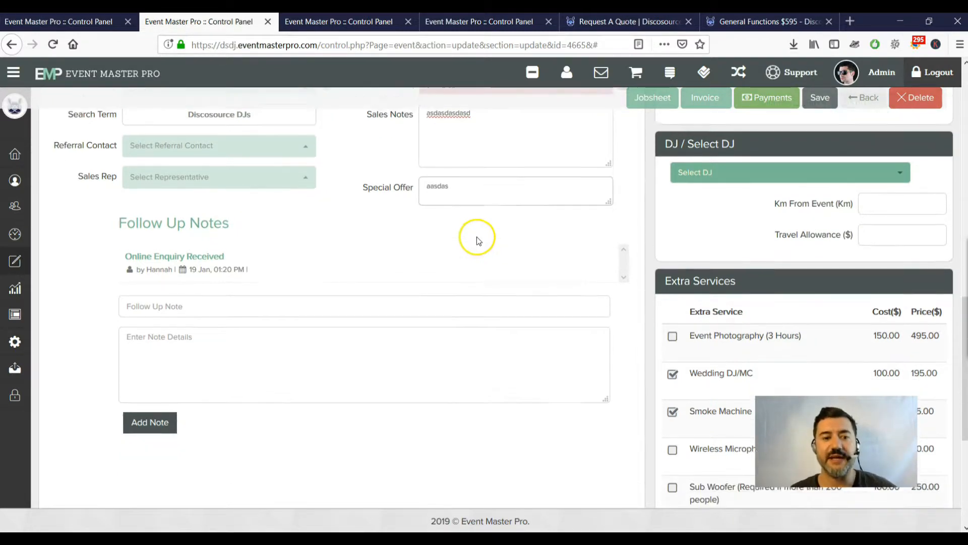
left_click(174, 271)
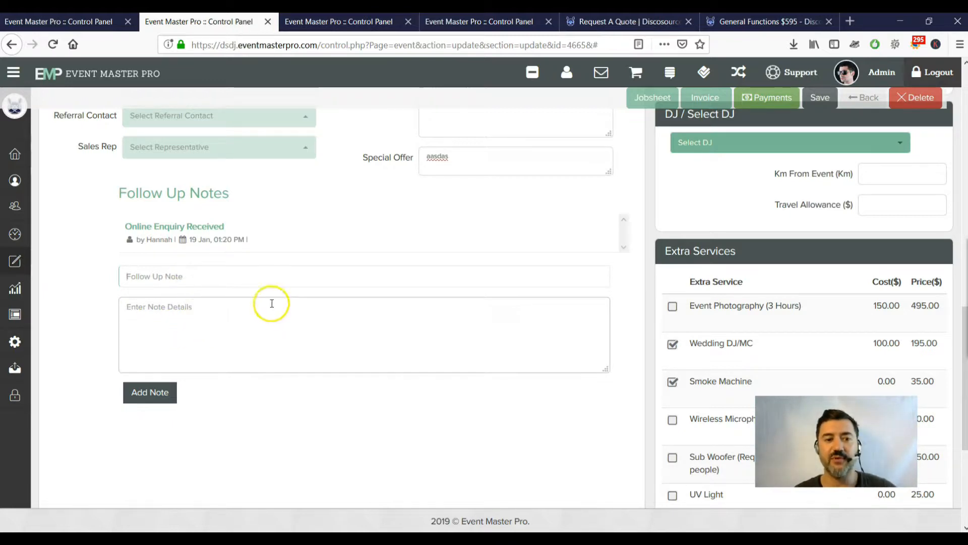
scroll(272, 303, "up", 6)
scroll(290, 303, "down", 5)
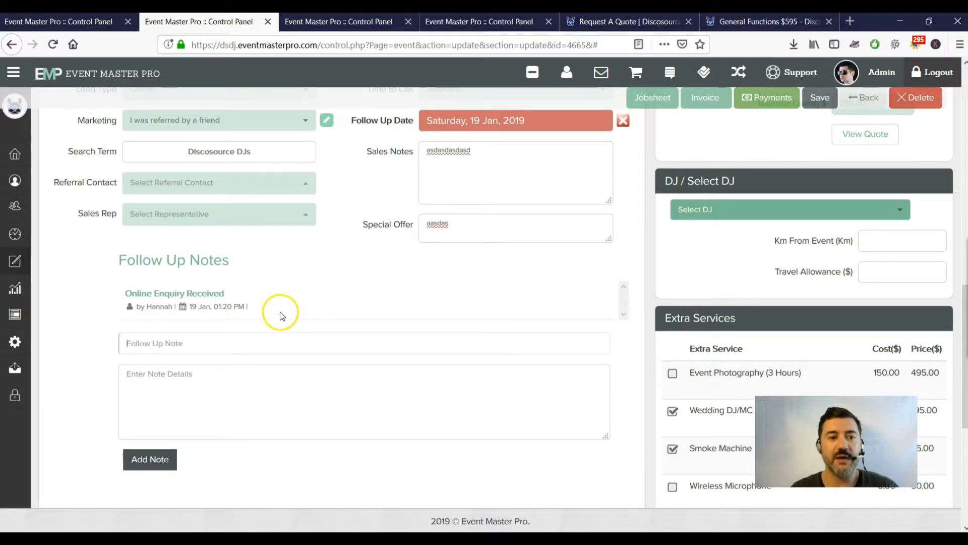
scroll(280, 312, "up", 4)
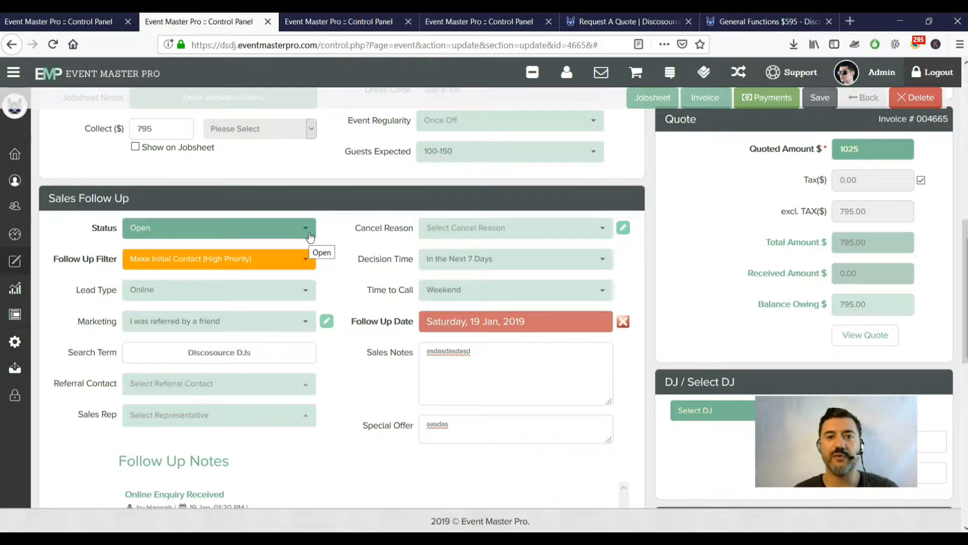
left_click(310, 235)
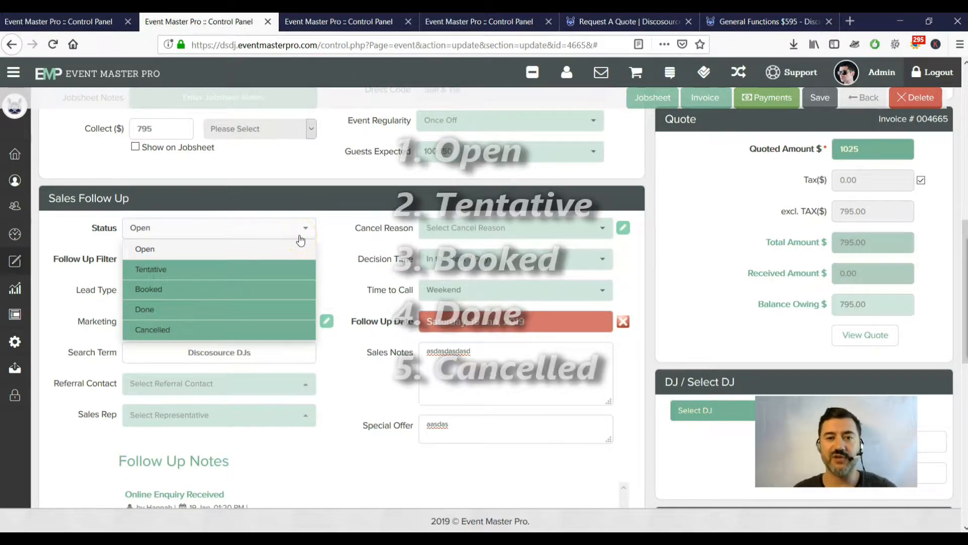
scroll(343, 240, "up", 10)
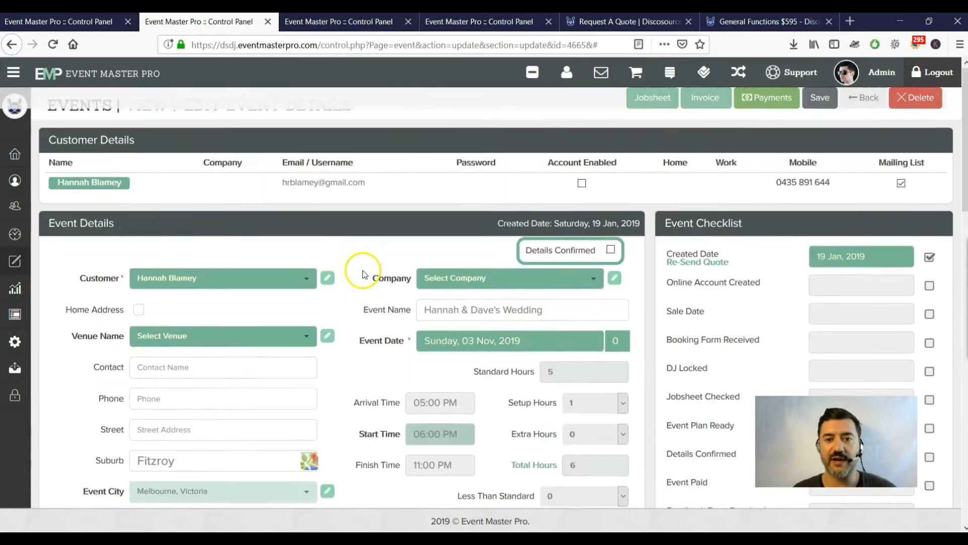
scroll(600, 298, "down", 10)
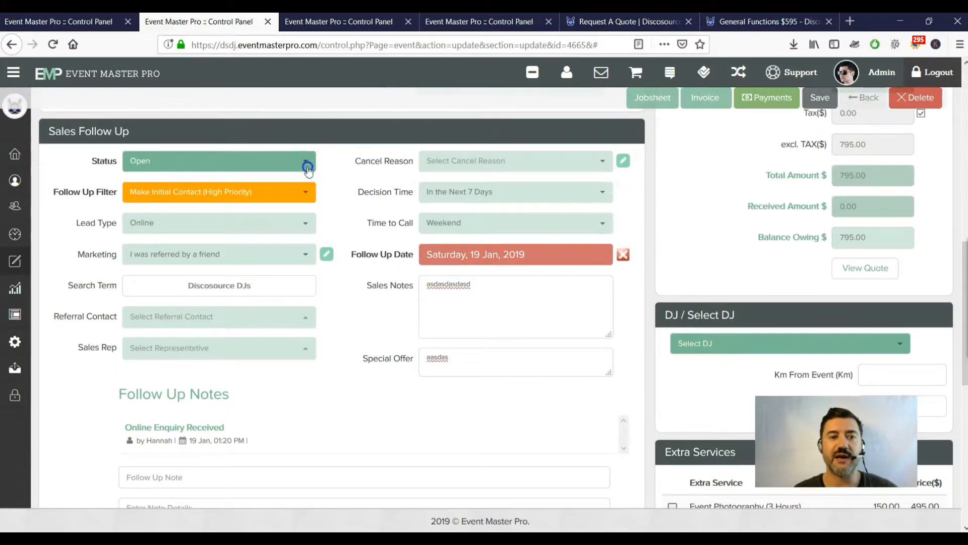
left_click(305, 162)
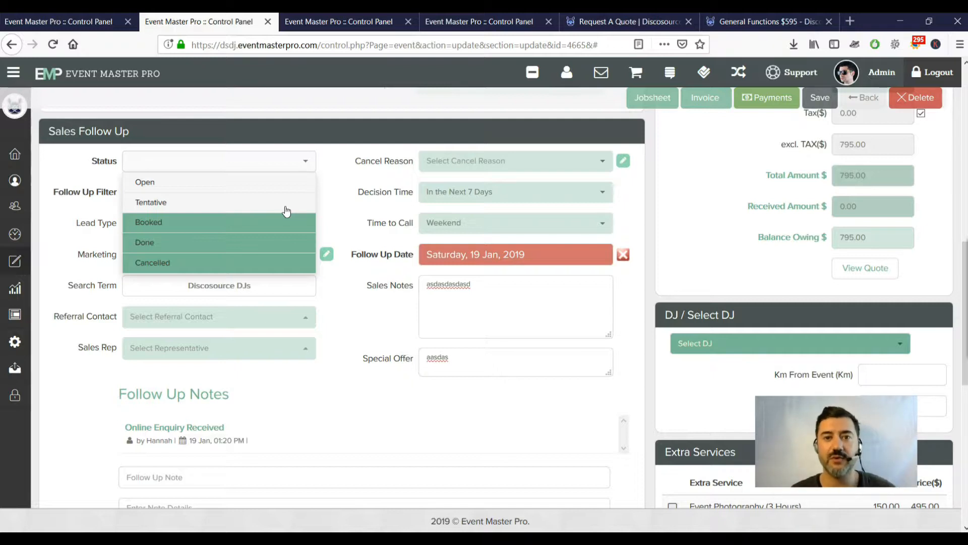
left_click(302, 205)
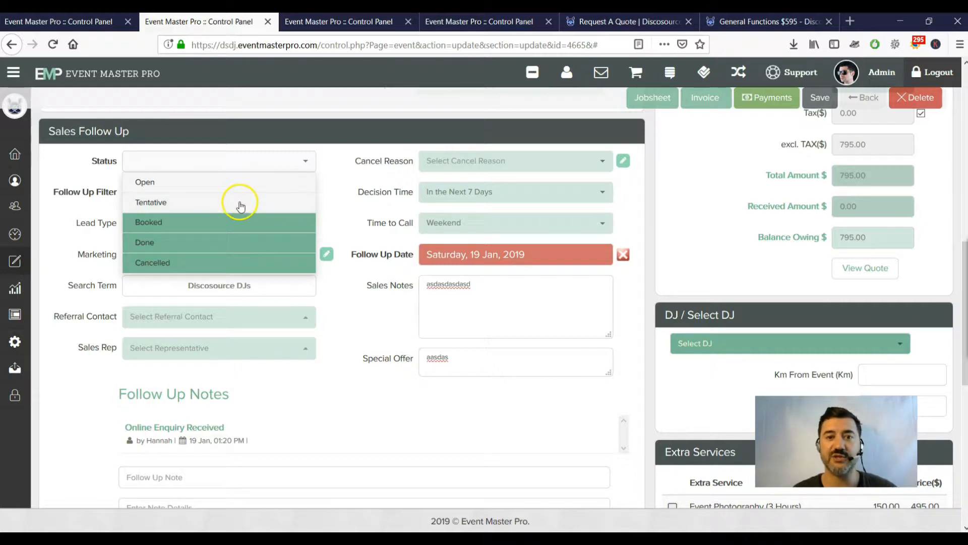
left_click(332, 191)
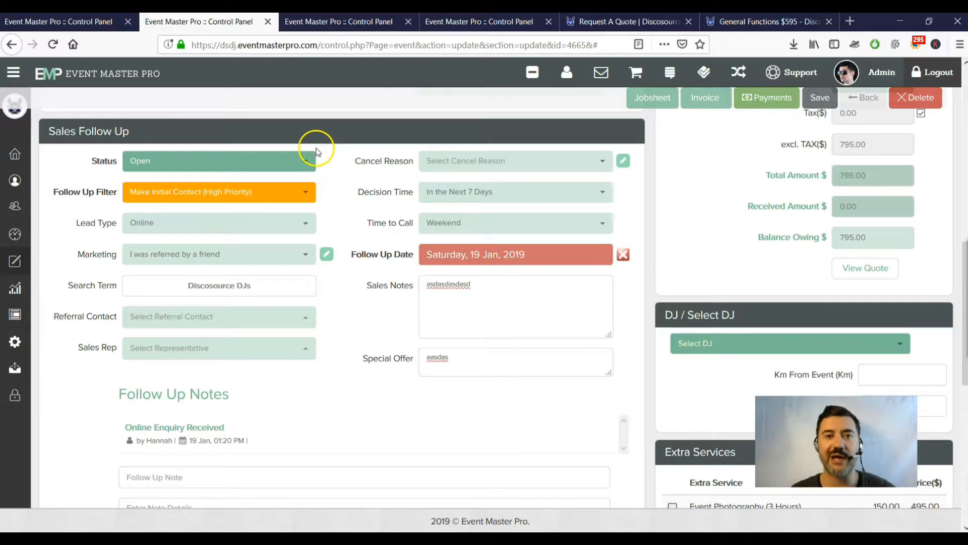
left_click(69, 22)
scroll(400, 169, "down", 10)
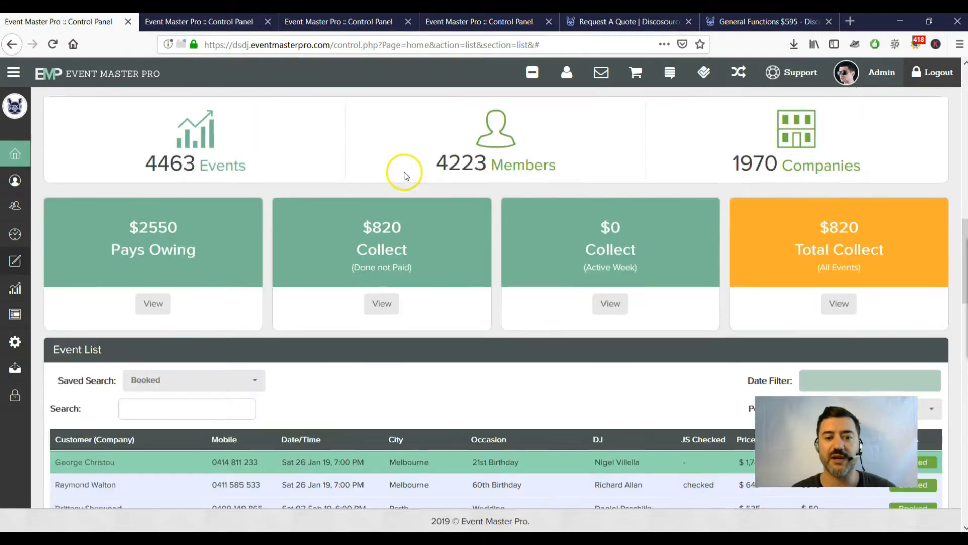
scroll(405, 174, "down", 6)
scroll(283, 161, "down", 2)
left_click(65, 109)
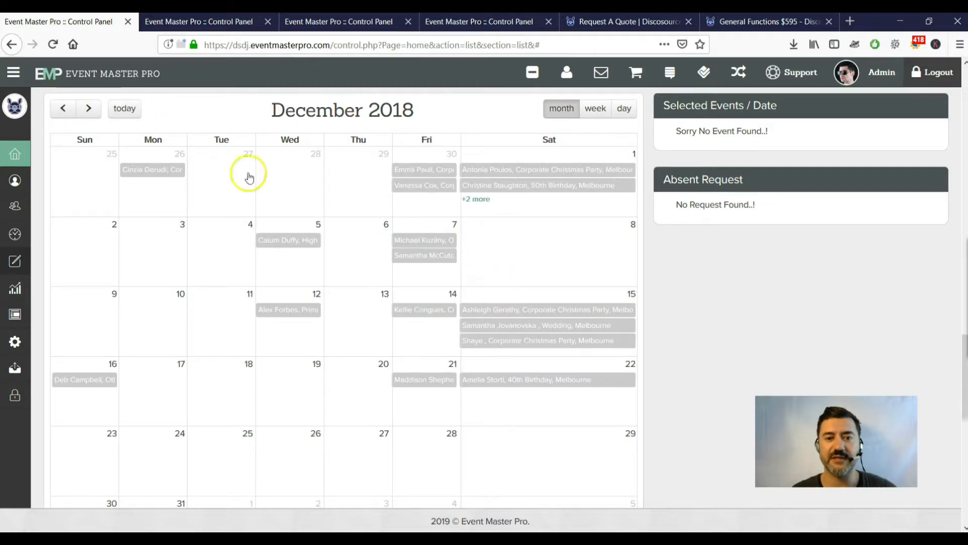
left_click(87, 109)
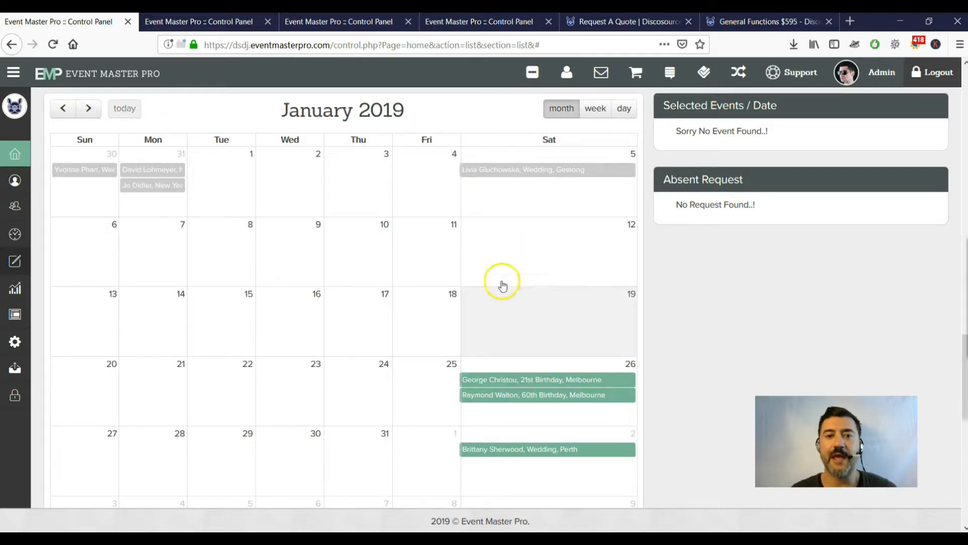
left_click(197, 21)
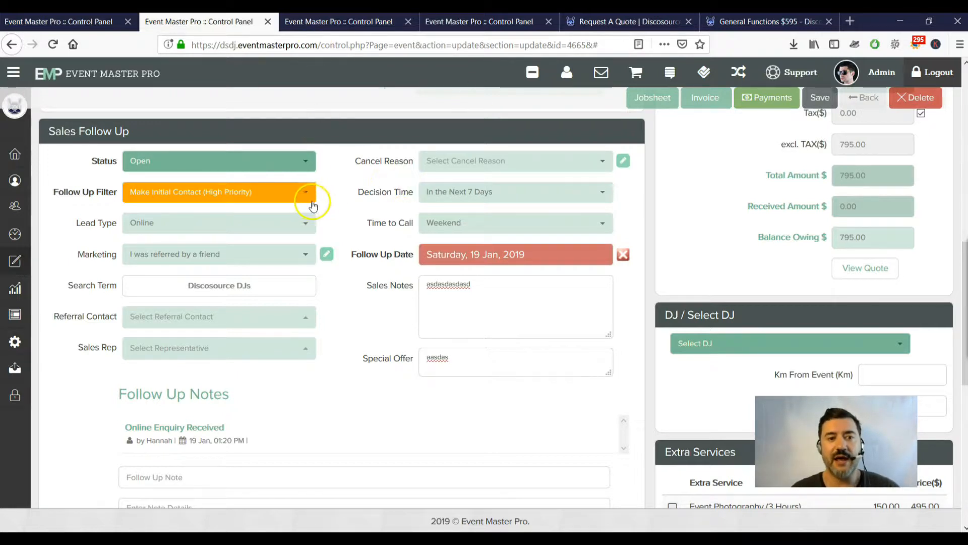
Show the Status list (Open, Tentative, Booked, Done, Cancelled), highlighting Tentative.
left_click(300, 164)
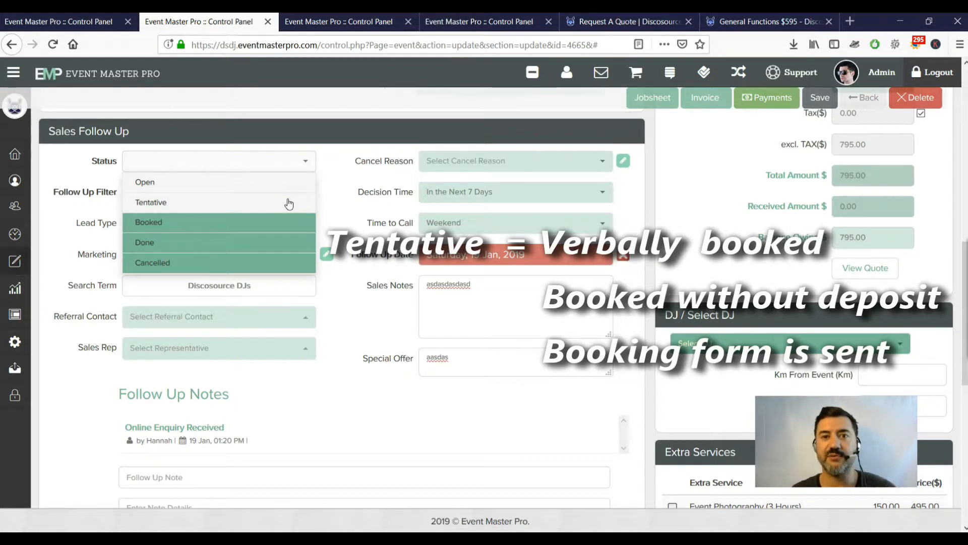
left_click(256, 202)
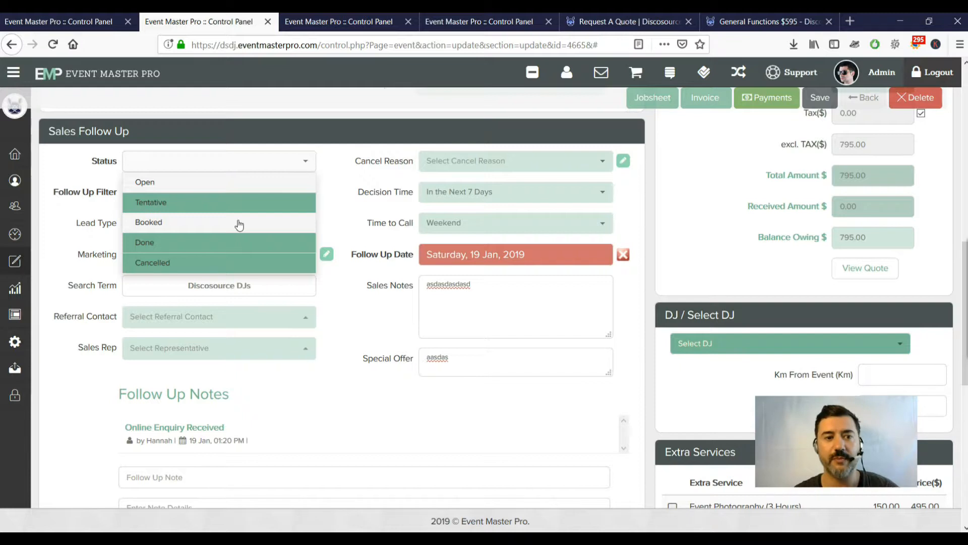
Walk through the Status options Booked, Done, Open, Tentative and Cancelled.
left_click(239, 226)
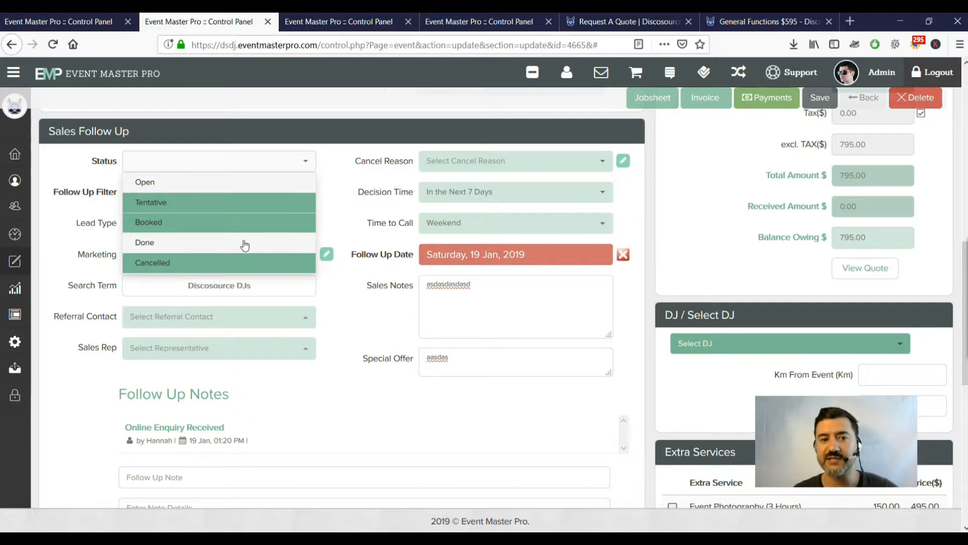
left_click(244, 245)
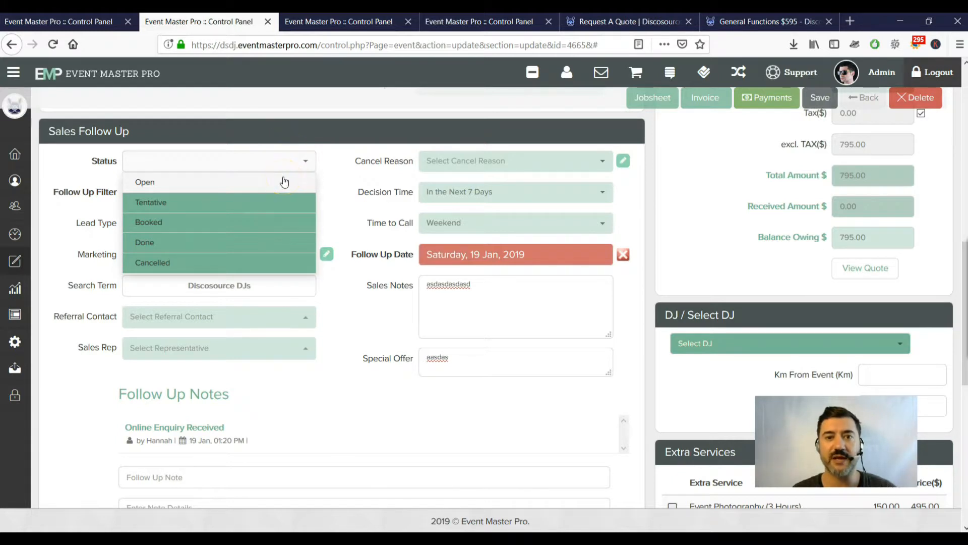
left_click(302, 202)
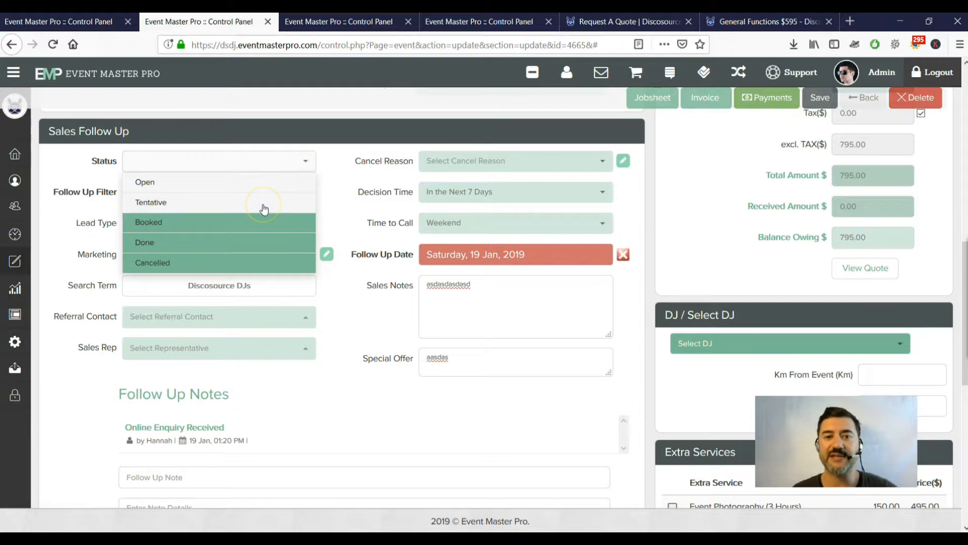
left_click(288, 210)
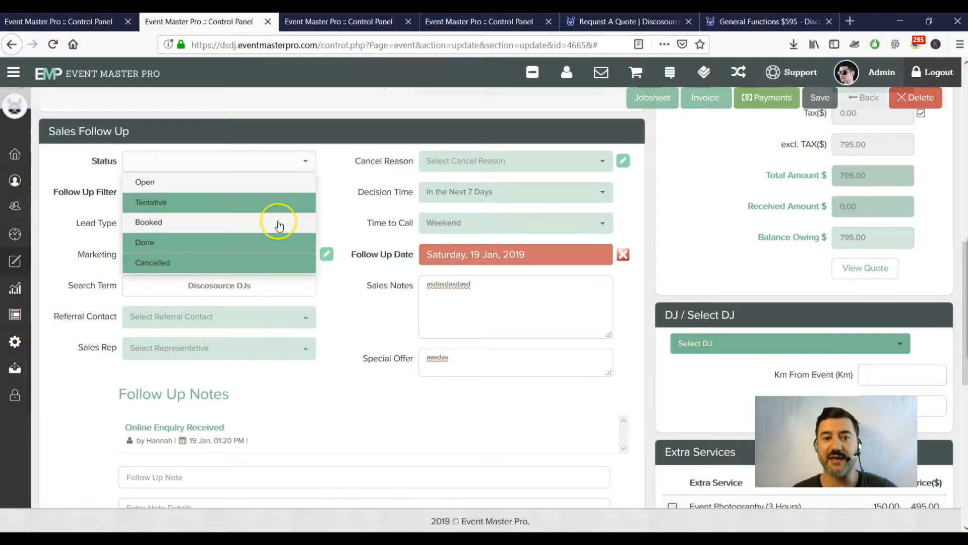
left_click(291, 247)
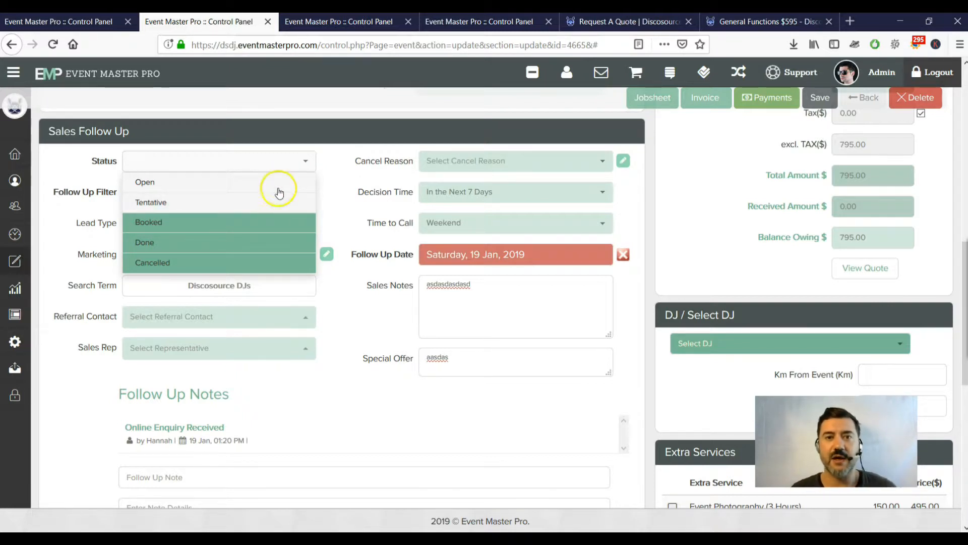
left_click(277, 195)
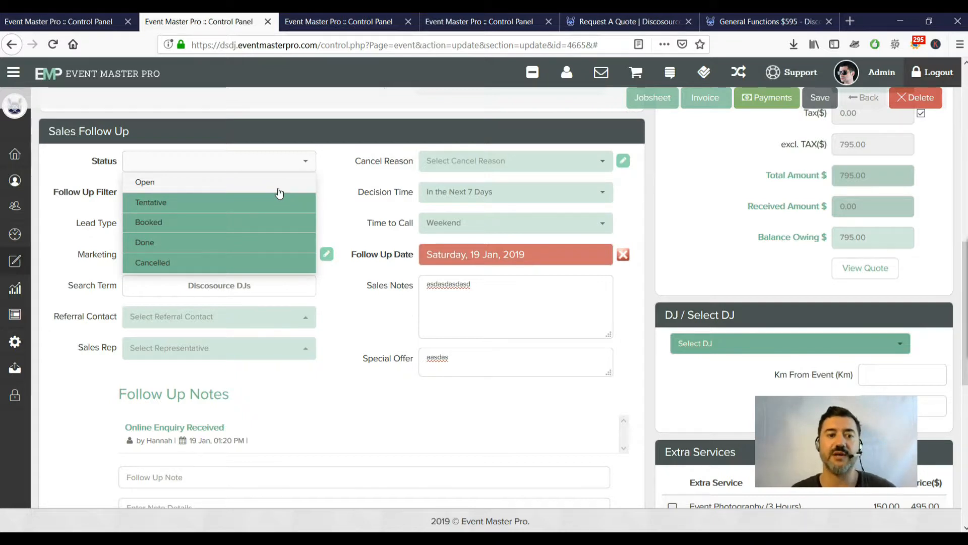
left_click(276, 263)
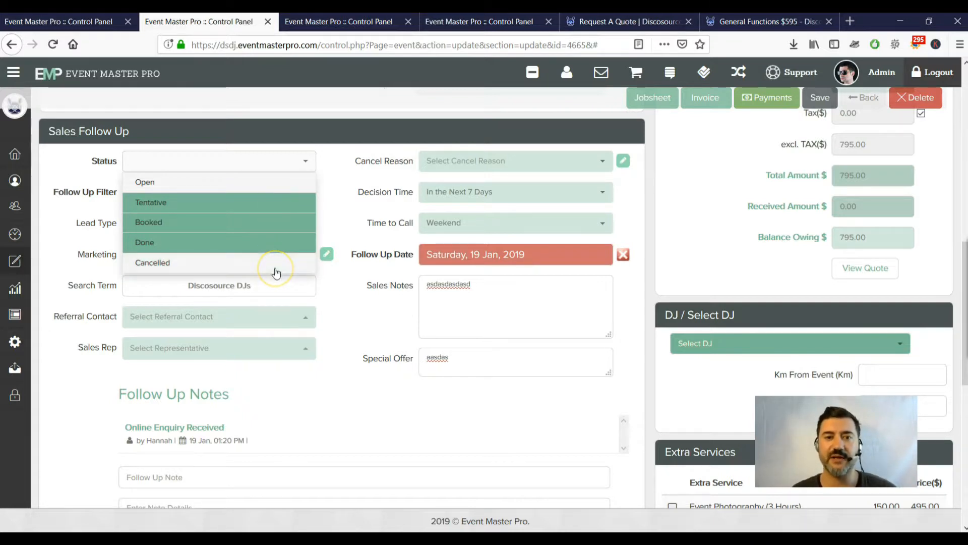
Set the Status to Open and display the Follow Up Filter options.
left_click(290, 263)
left_click(298, 243)
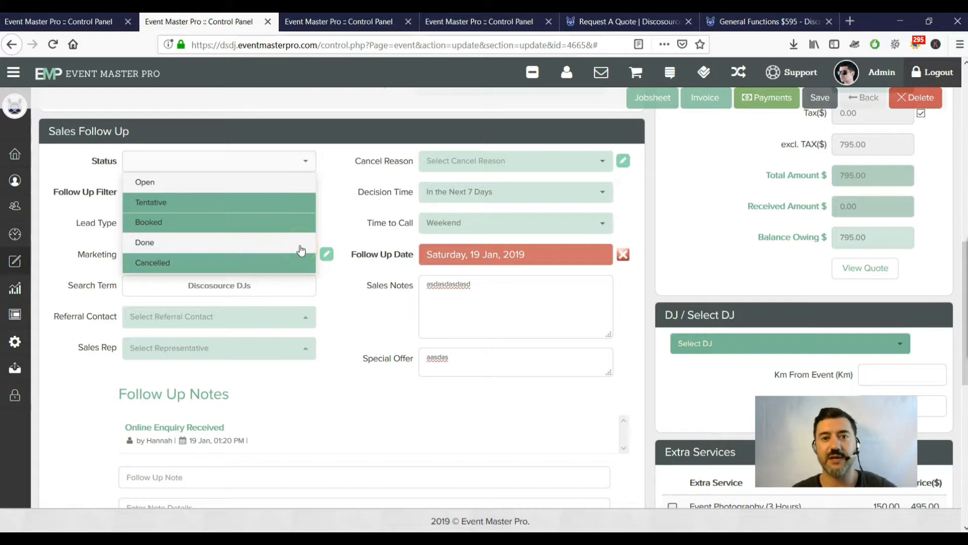
left_click(301, 247)
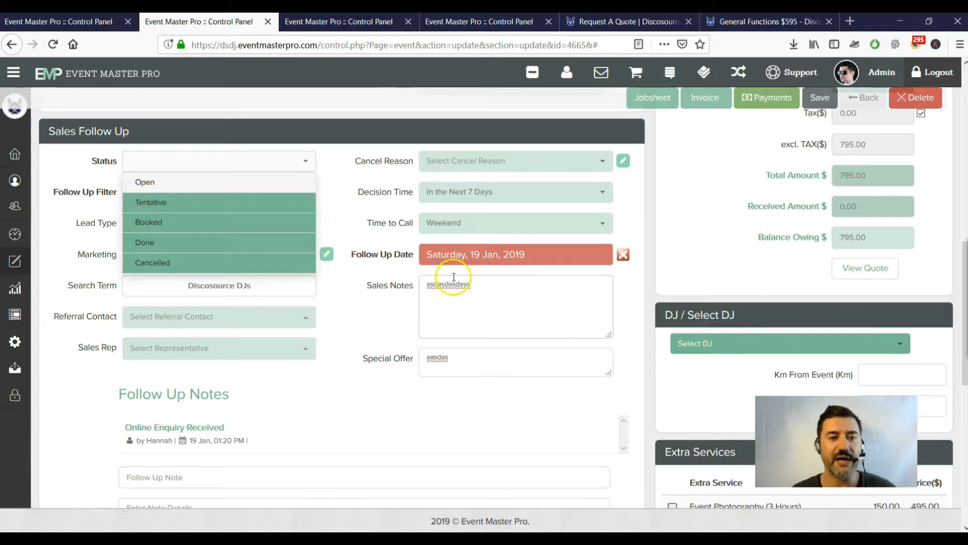
left_click(307, 186)
left_click(307, 187)
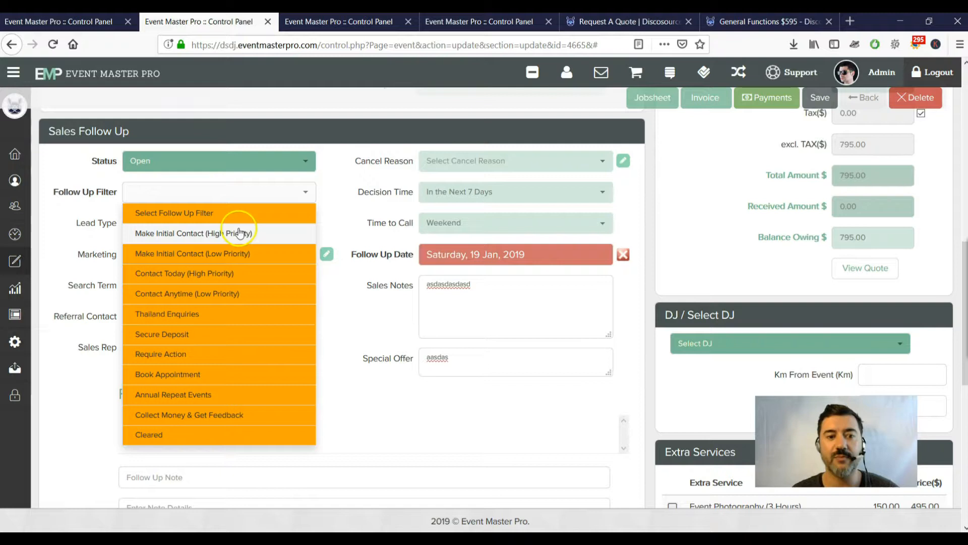
After reviewing the Make Initial Contact entries, set the Follow Up Filter to Contact Today (High Priority).
left_click(233, 257)
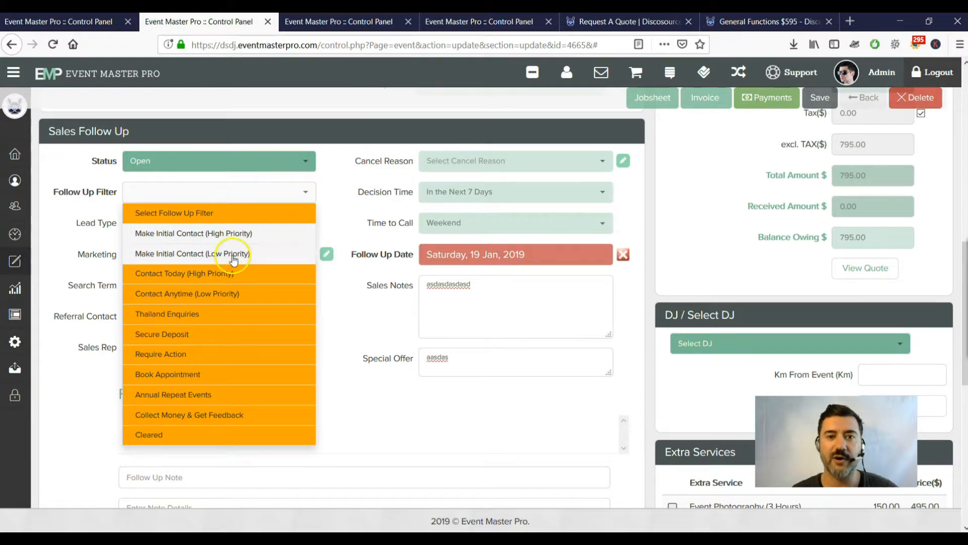
left_click(270, 255)
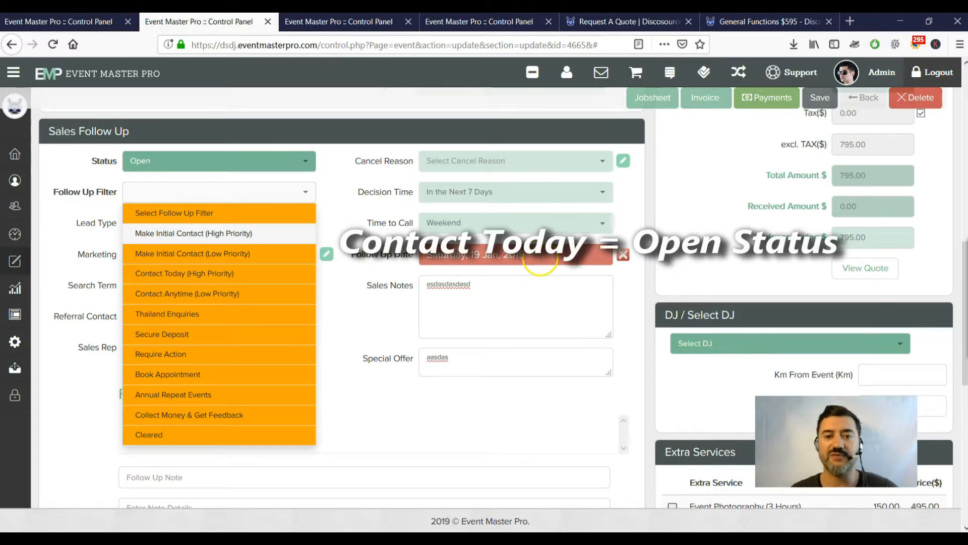
left_click(212, 275)
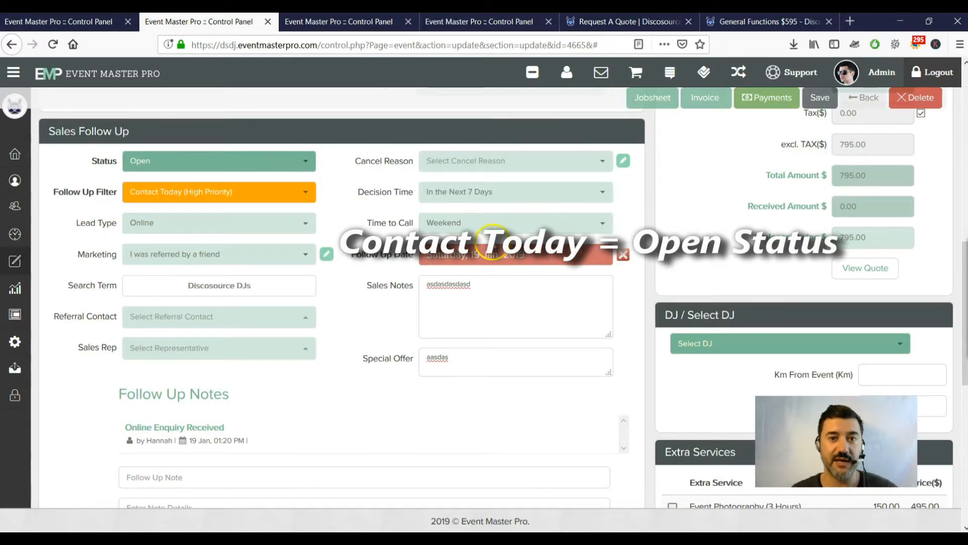
left_click(509, 253)
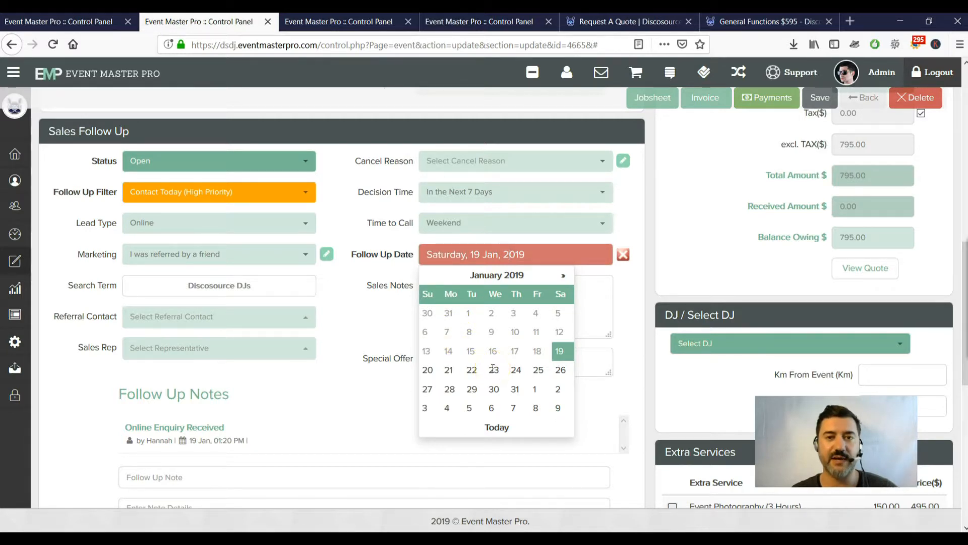
Close the date calendar with 19 Jan, 2019 unchanged and reopen the Follow Up Filter list.
left_click(358, 275)
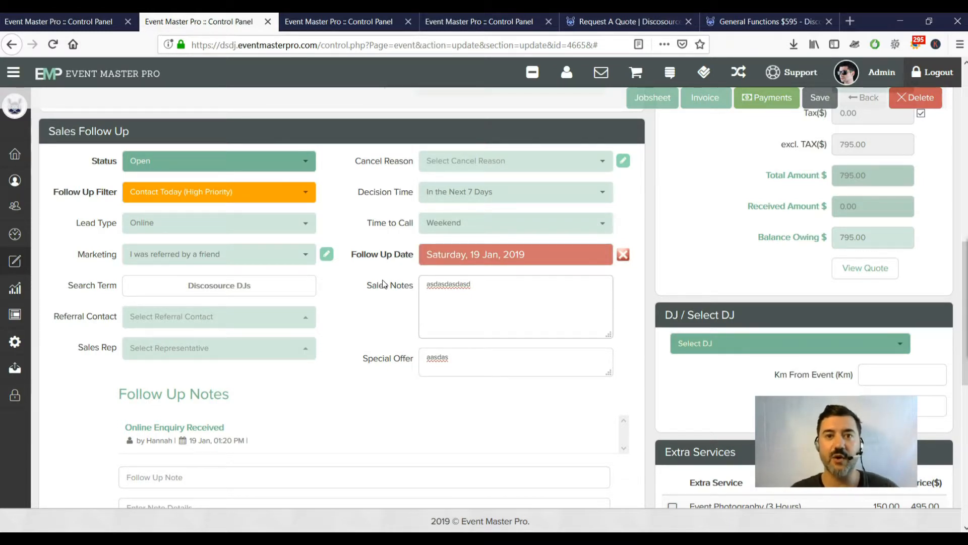
left_click(201, 192)
left_click(206, 196)
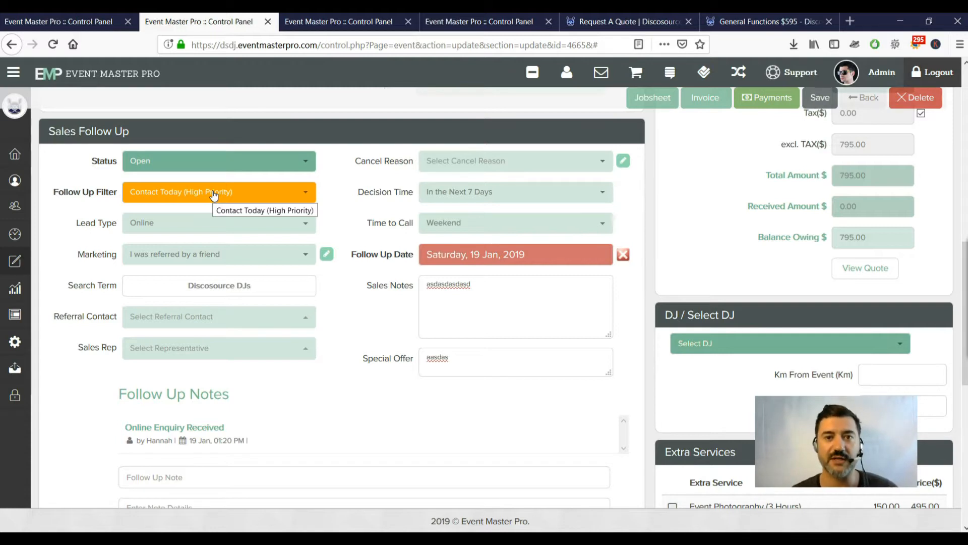
left_click(214, 195)
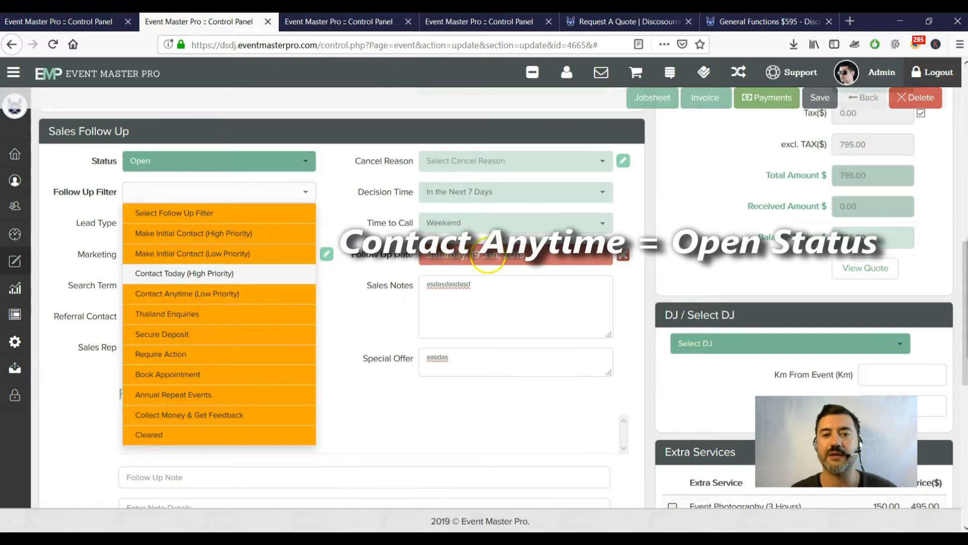
Point out the Thailand Enquiries filter, keeping Status Open and the filter on Contact Today.
left_click(207, 319)
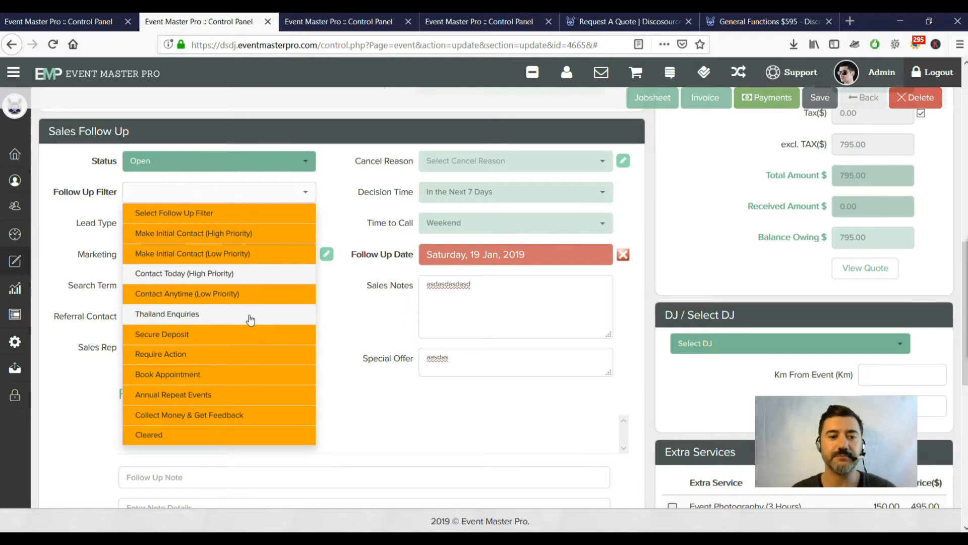
left_click(302, 166)
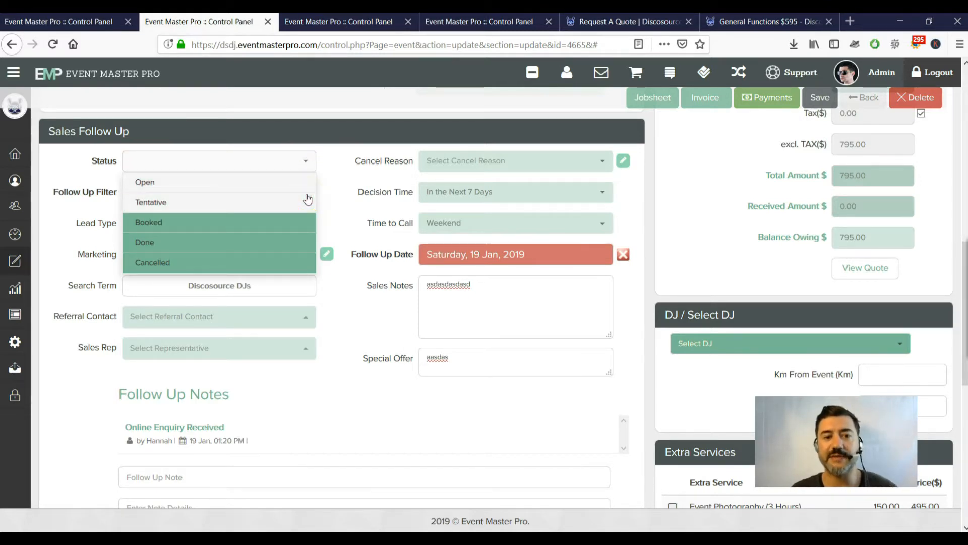
left_click(319, 156)
left_click(309, 192)
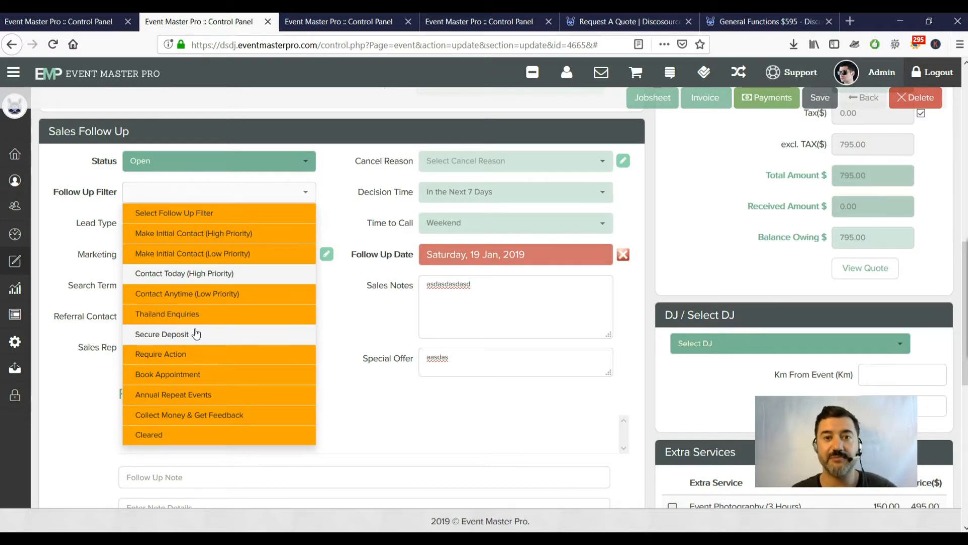
left_click(331, 150)
Recheck that Status stays Open, then set the Follow Up Filter to Require Action.
left_click(307, 163)
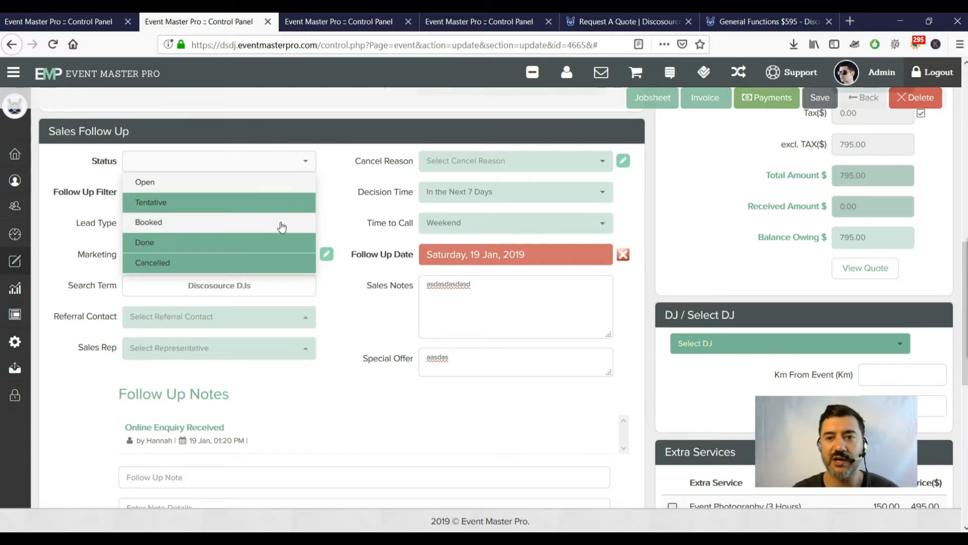
left_click(764, 107)
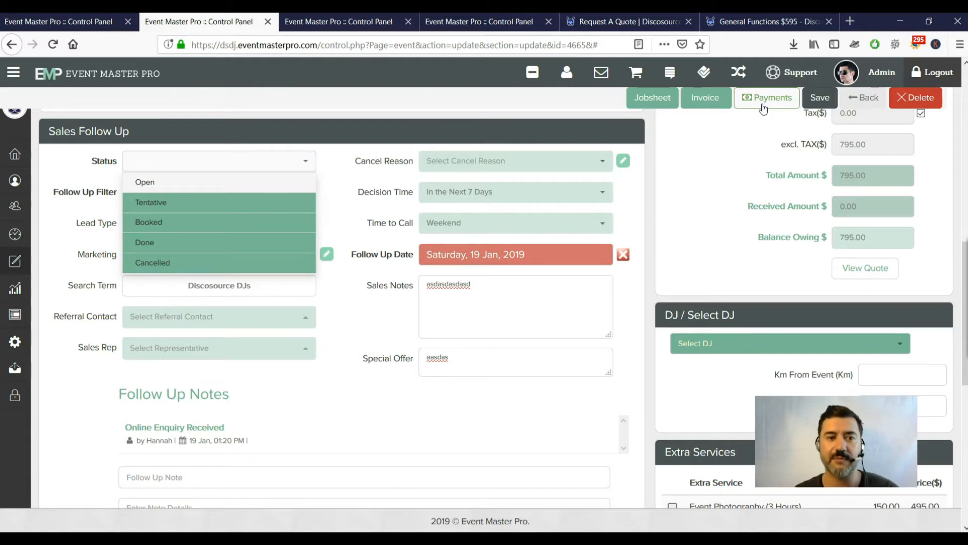
left_click(195, 223)
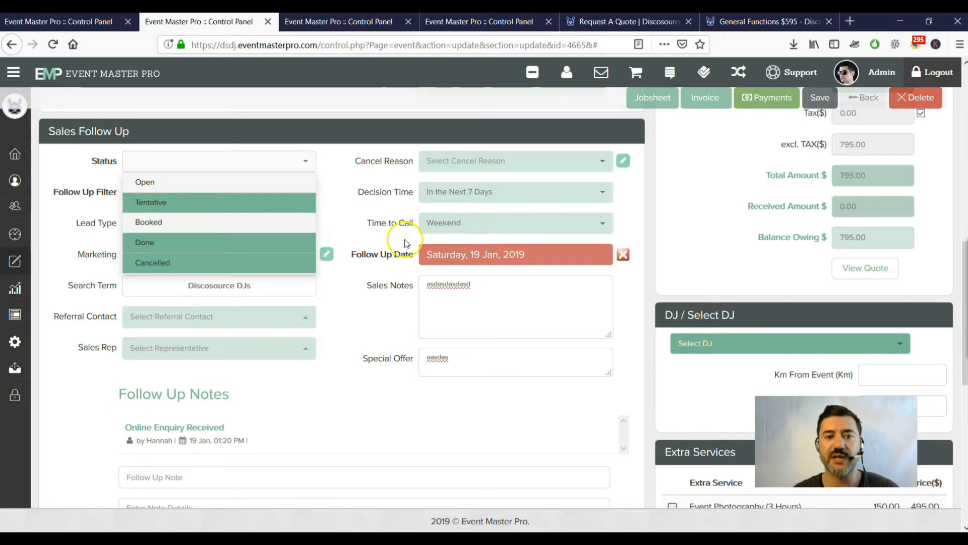
left_click(353, 212)
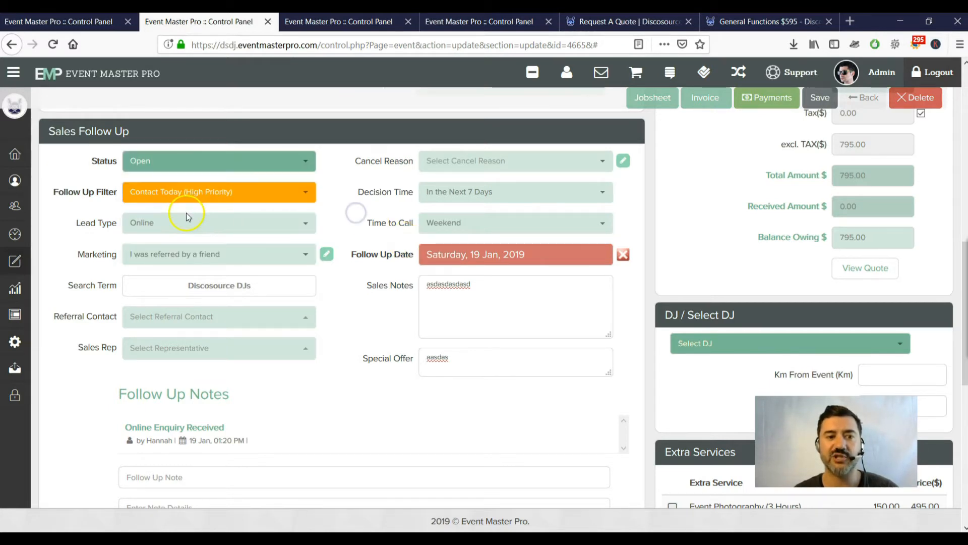
left_click(218, 194)
left_click(181, 362)
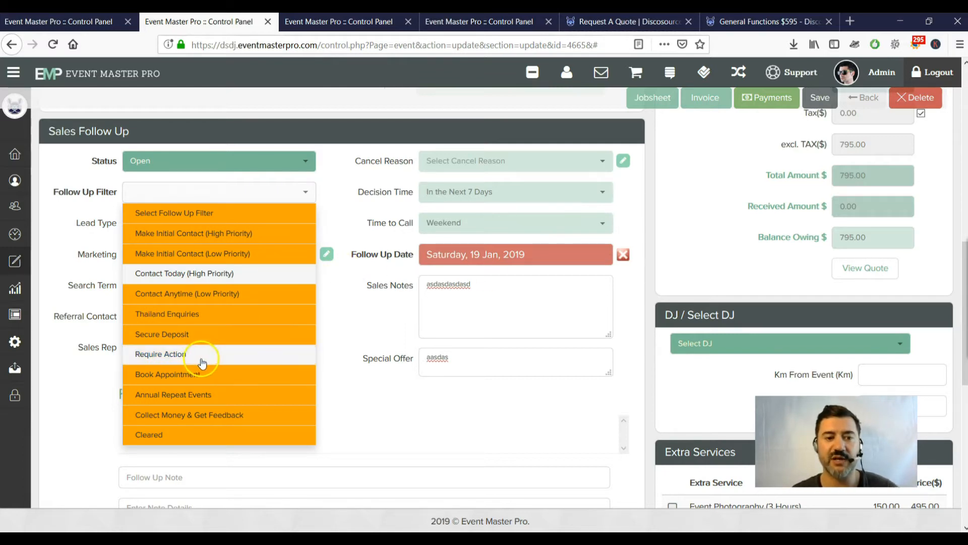
left_click(185, 355)
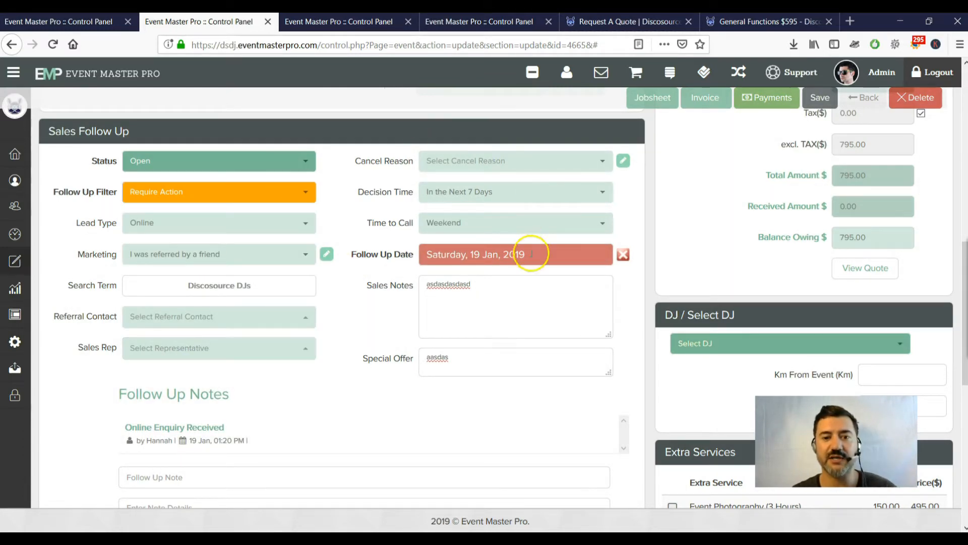
left_click(198, 488)
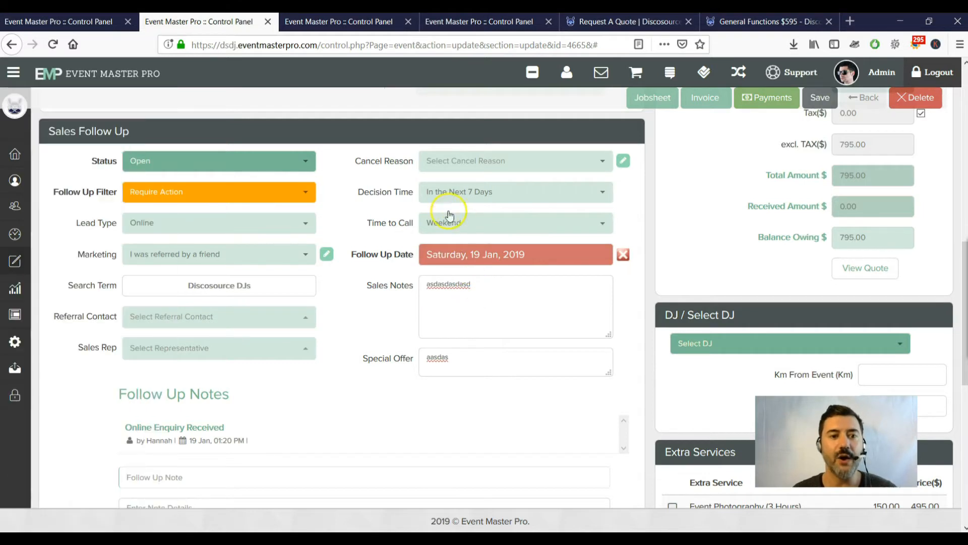
left_click(311, 192)
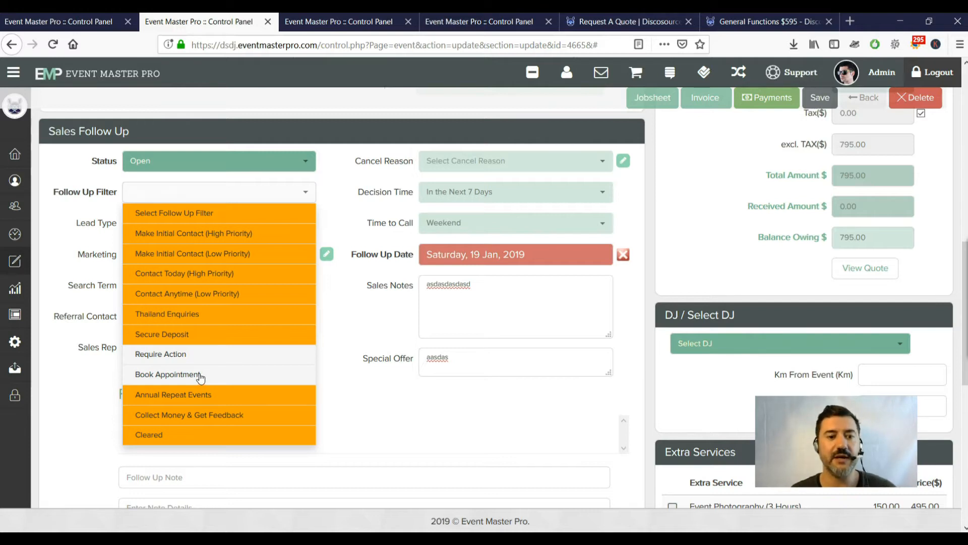
left_click(252, 423)
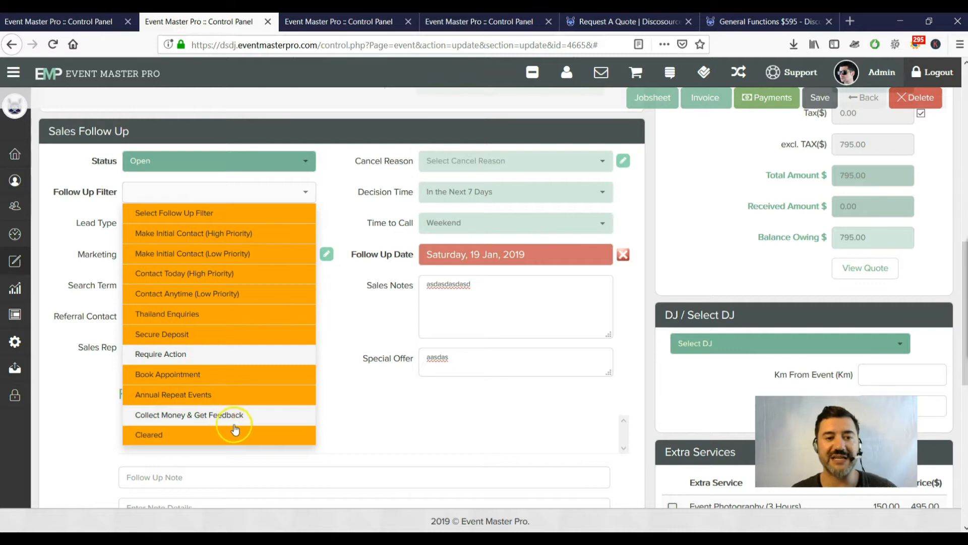
left_click(347, 174)
left_click(307, 164)
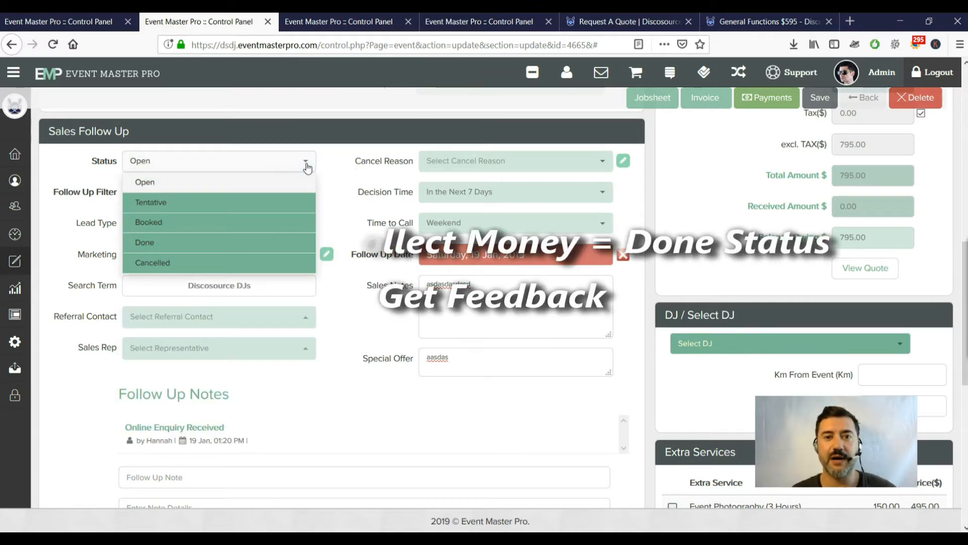
left_click(214, 247)
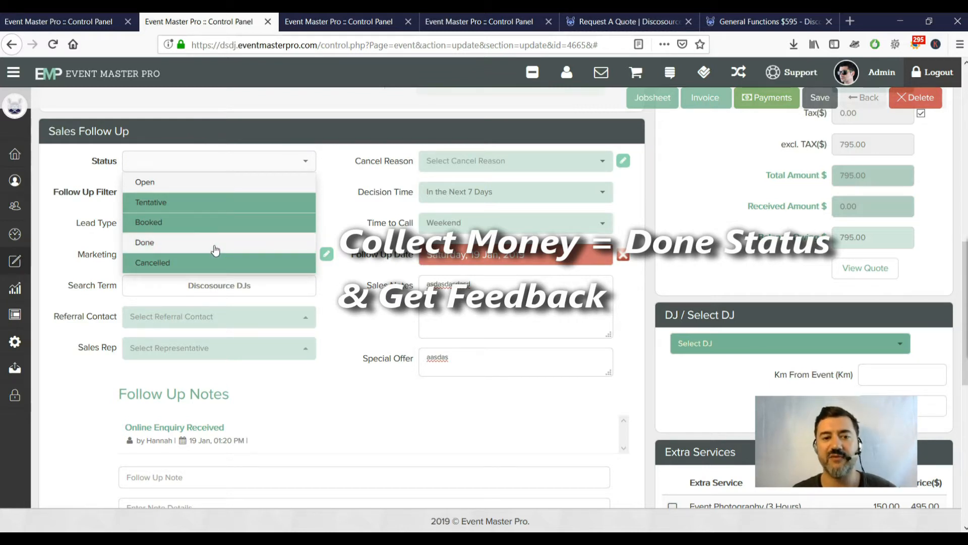
left_click(332, 174)
left_click(300, 191)
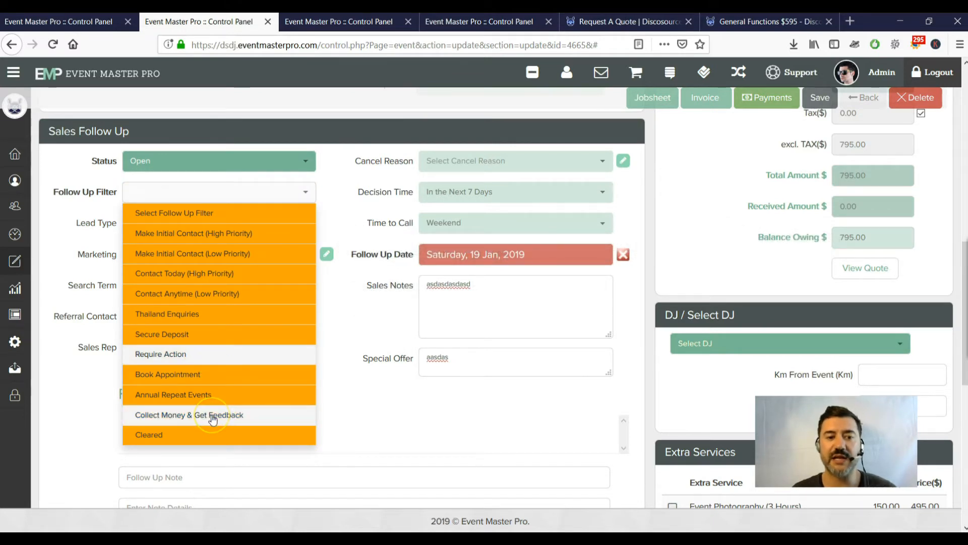
left_click(224, 415)
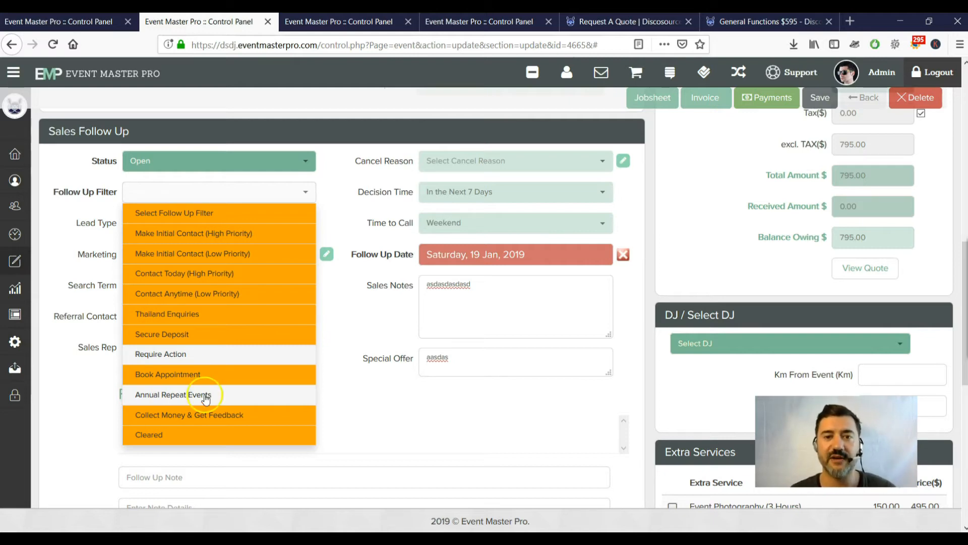
left_click(458, 377)
Change Event Regularity to Yearly, then set it back to Once Off.
scroll(485, 397, "up", 5)
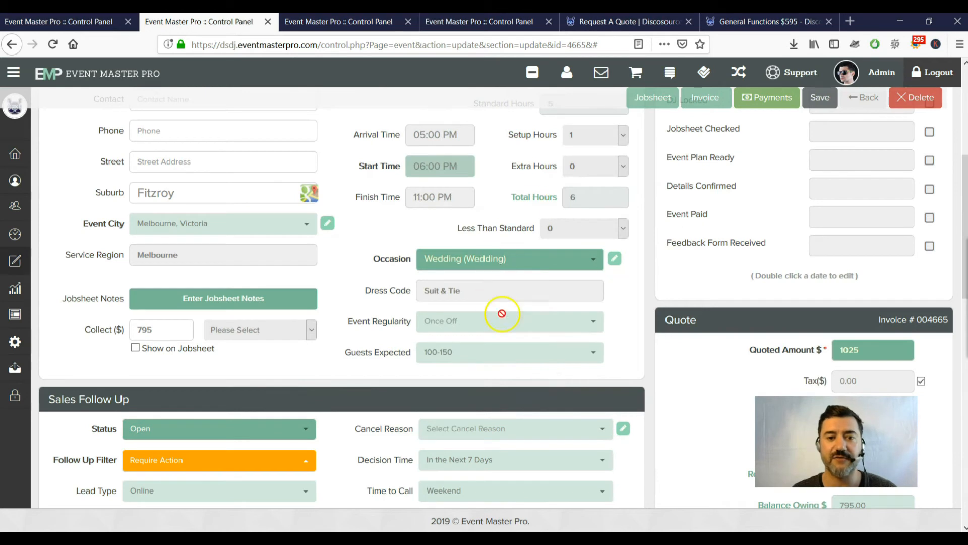
left_click(536, 317)
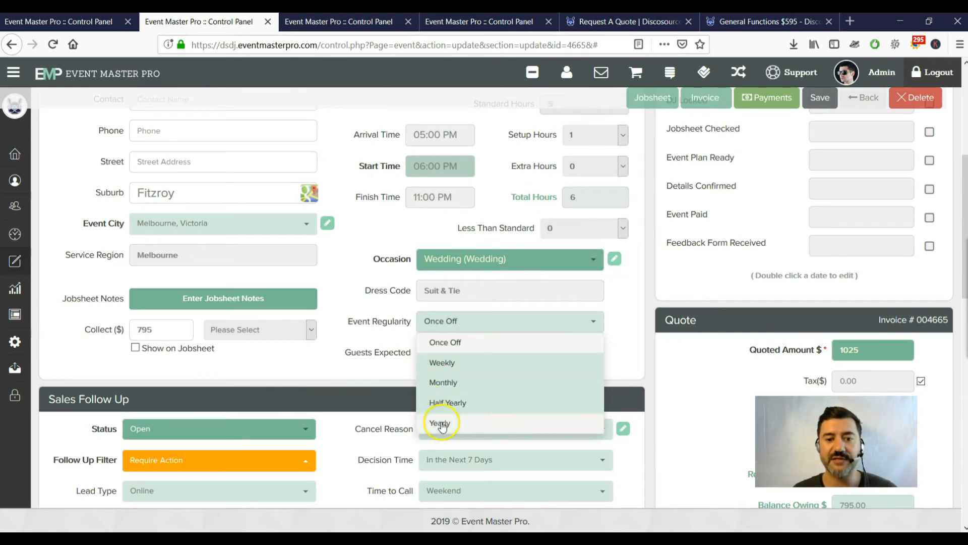
left_click(438, 423)
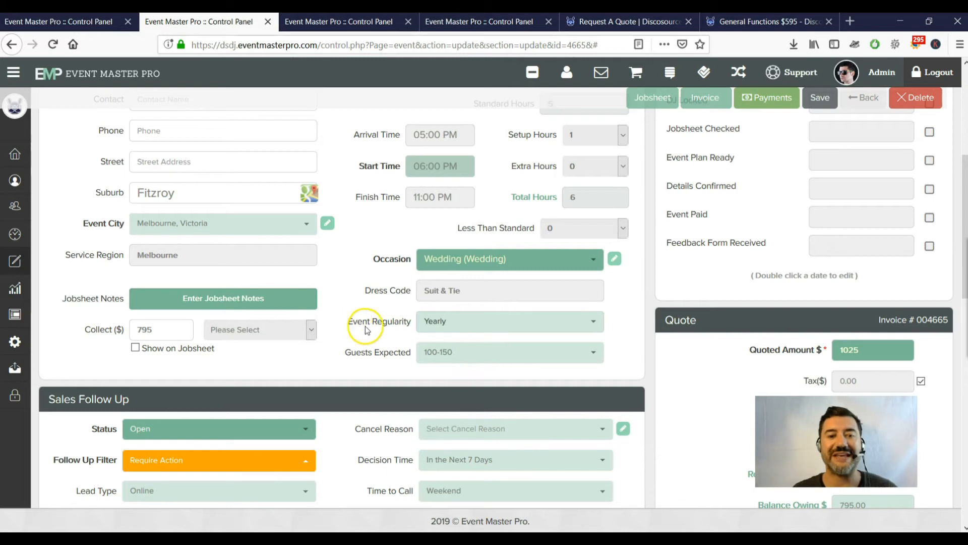
left_click(479, 323)
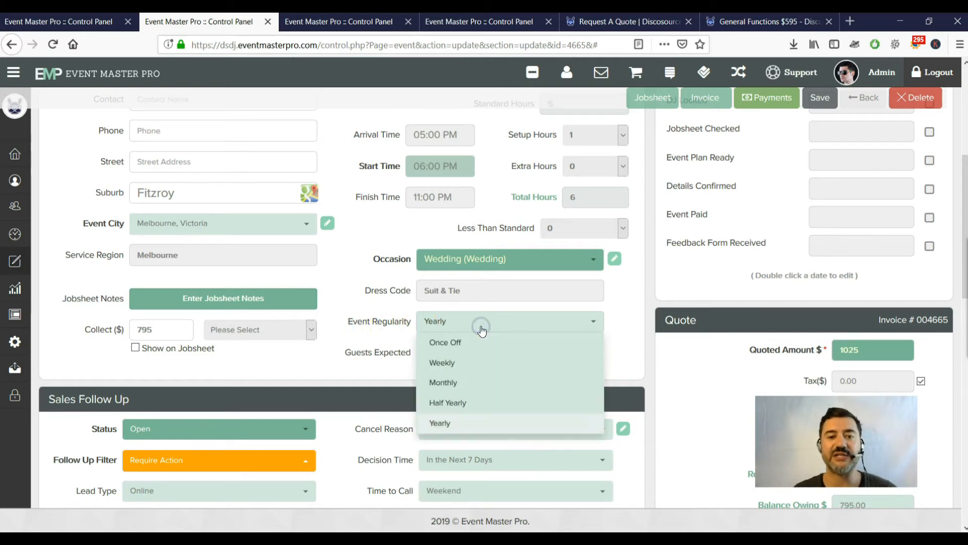
left_click(613, 364)
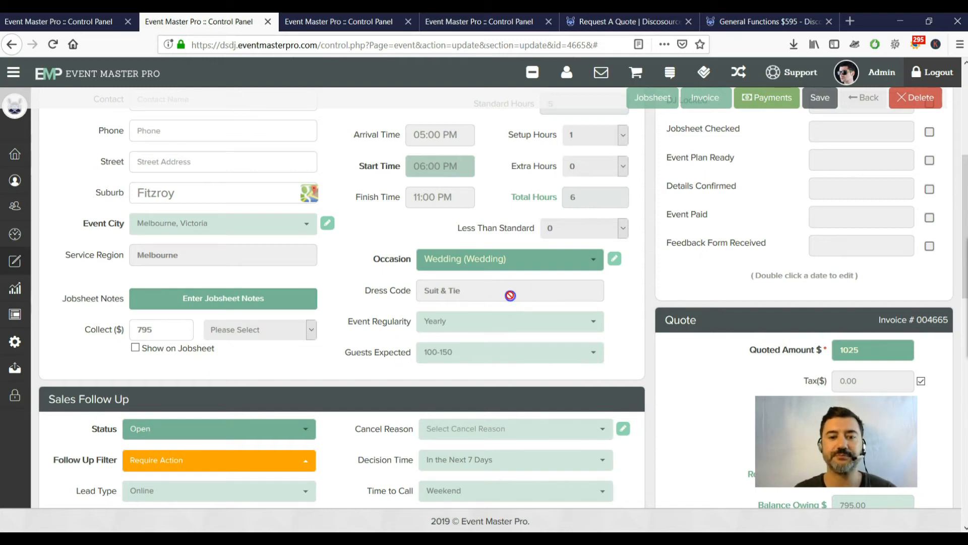
left_click(502, 320)
left_click(456, 341)
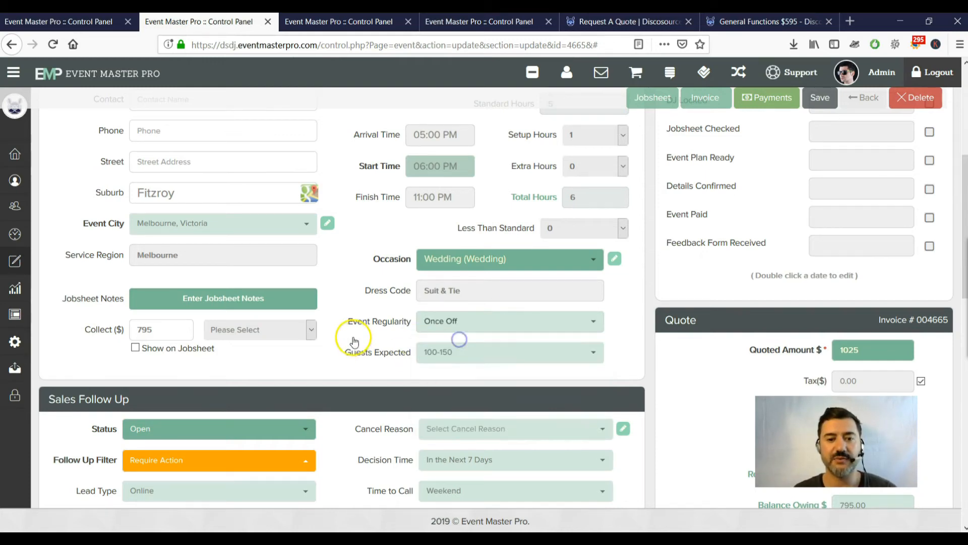
Set the Follow Up Filter to Make Initial Contact (High Priority) and return to the dashboard.
scroll(353, 333, "down", 4)
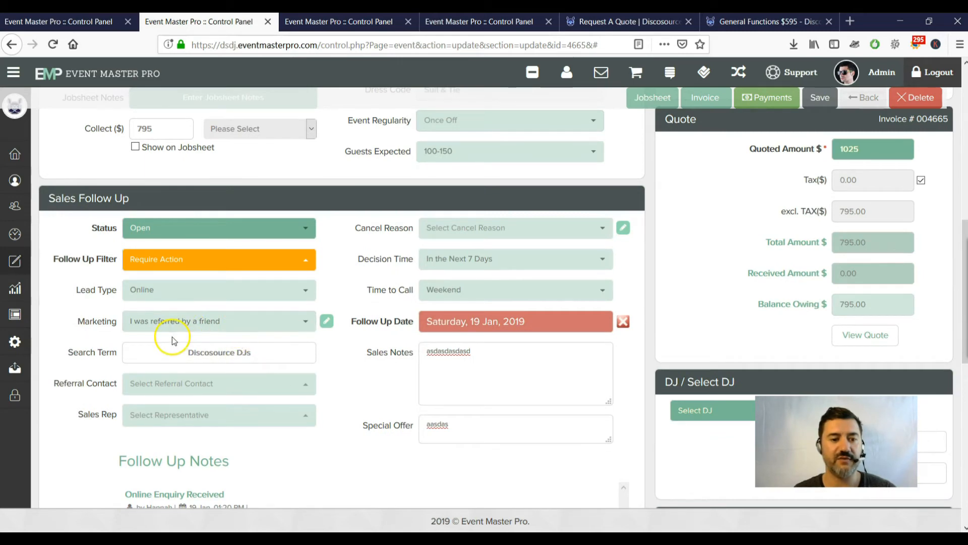
left_click(236, 259)
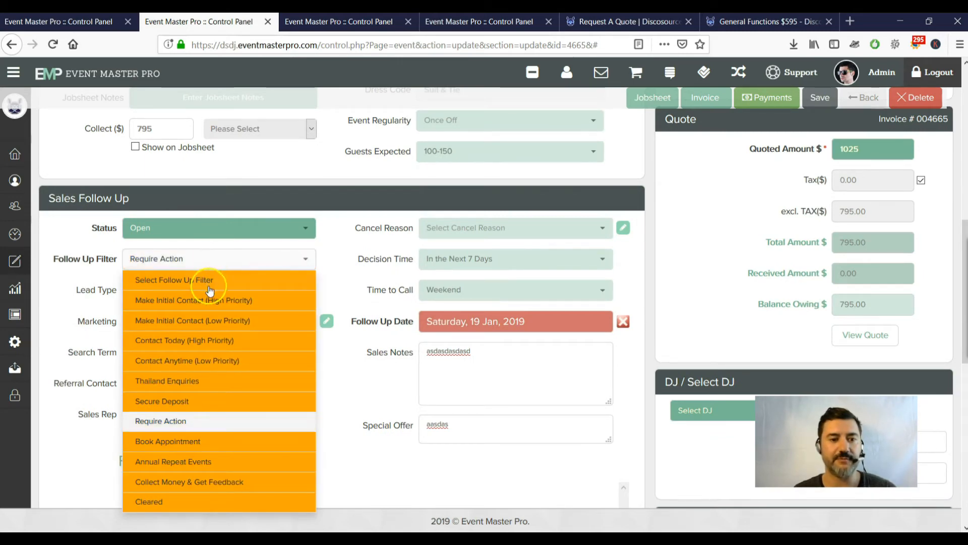
left_click(233, 302)
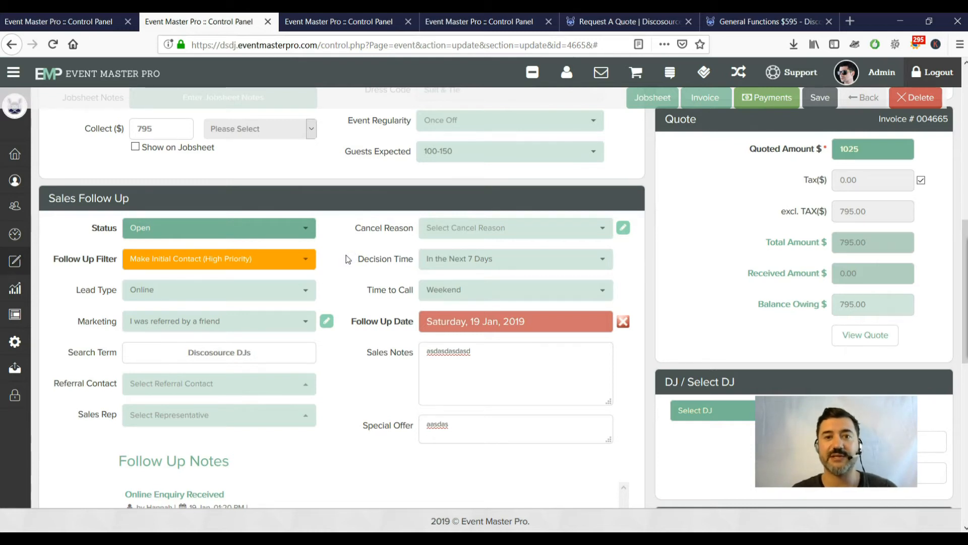
left_click(368, 248)
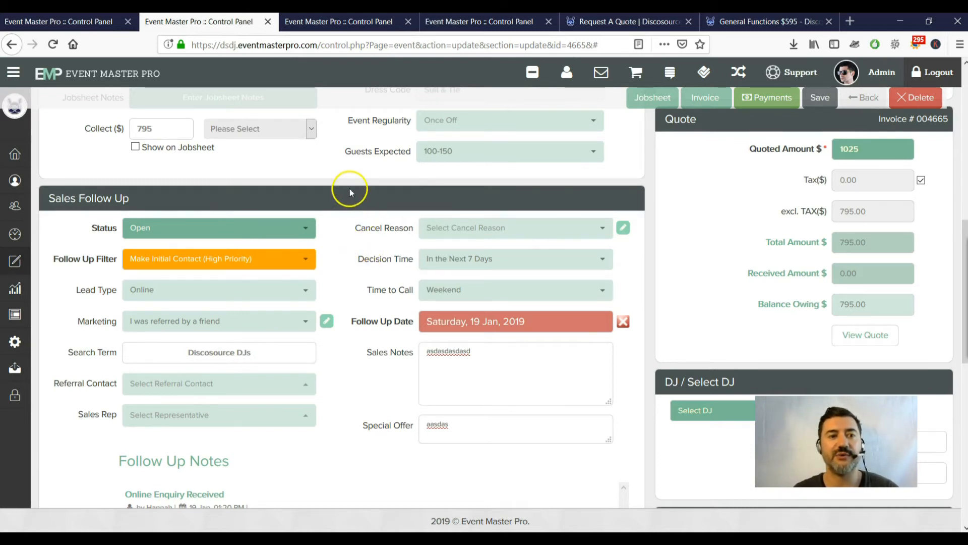
left_click(67, 22)
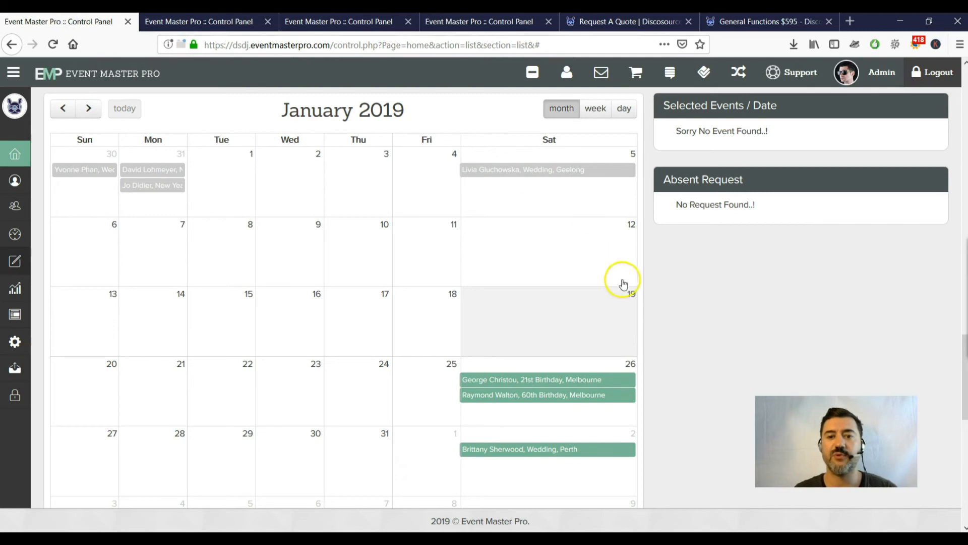
Check the dashboard's Follow Ups counts against the enquiry's Follow Up Filter options.
scroll(631, 300, "up", 15)
scroll(630, 305, "up", 10)
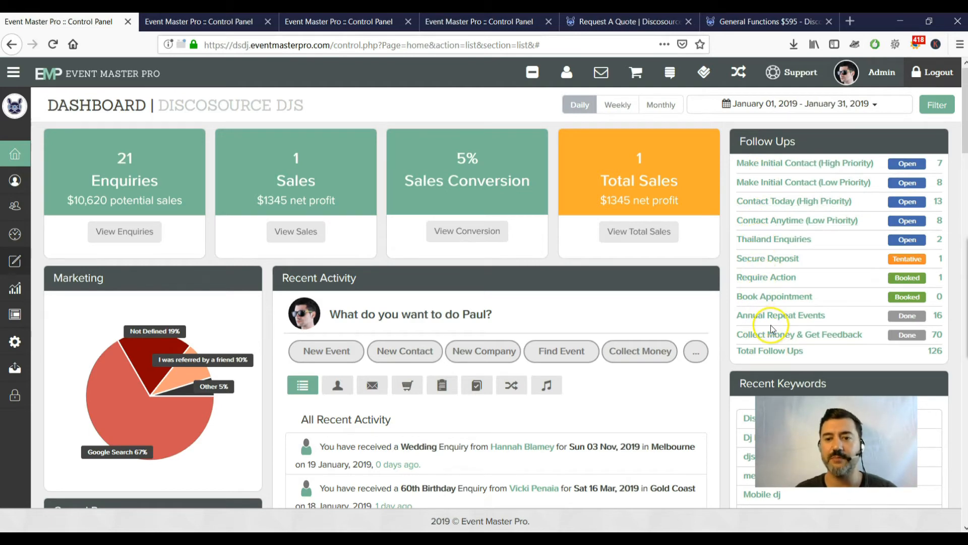
left_click(216, 20)
left_click(305, 256)
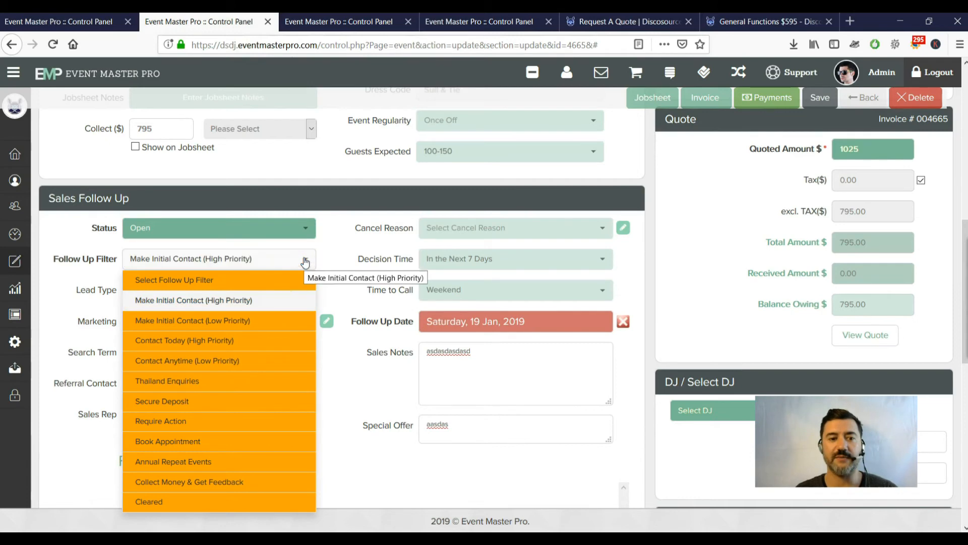
left_click(72, 24)
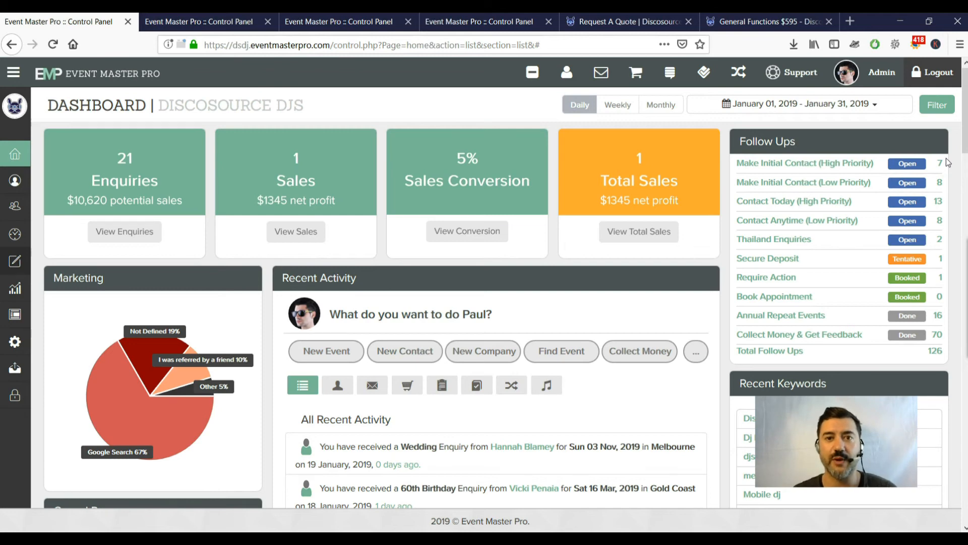
Return to the enquiry, dismiss the filter options list and click into Sales Notes.
left_click(222, 25)
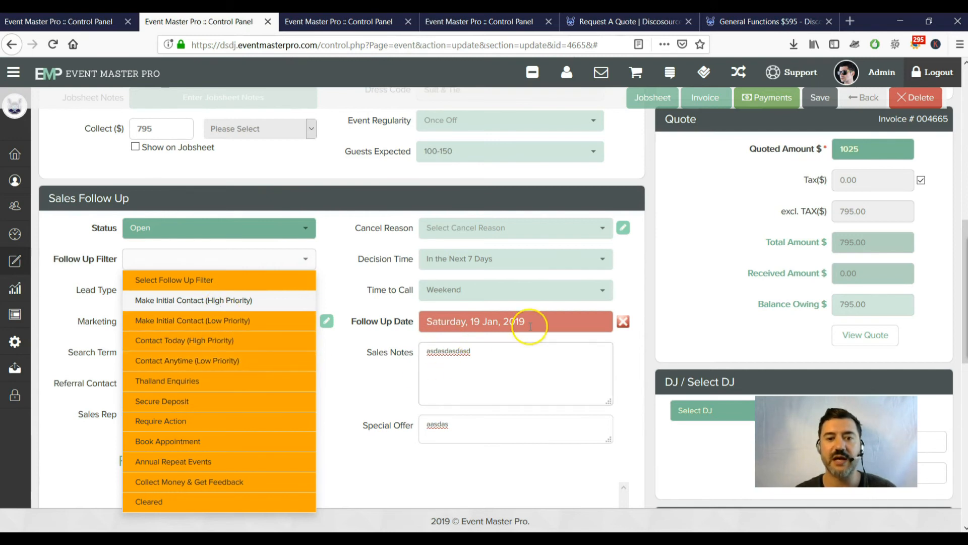
left_click(541, 360)
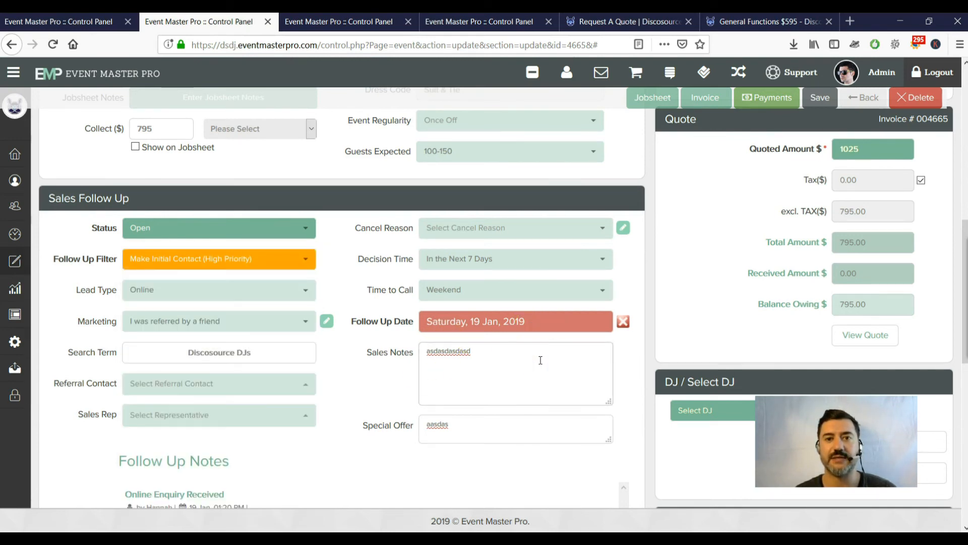
left_click(570, 351)
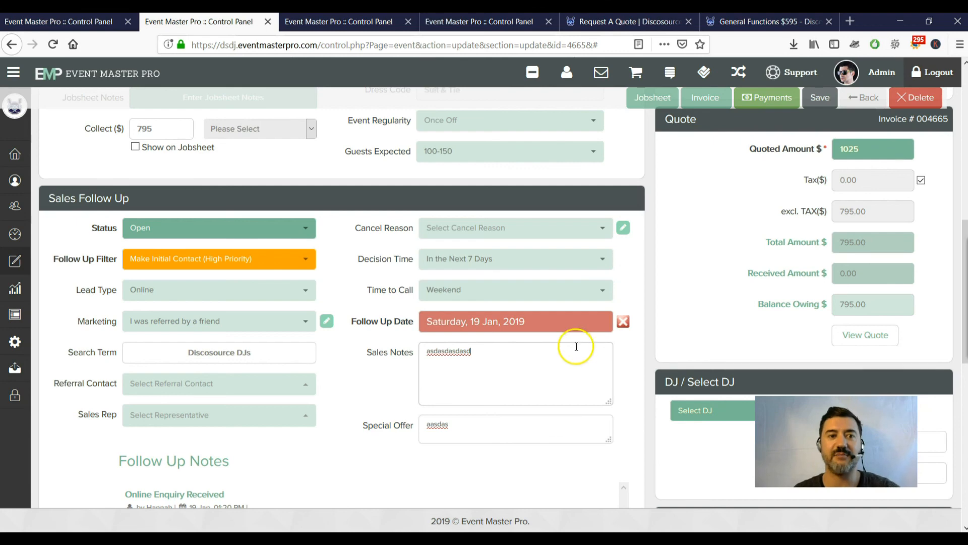
Close the enquiry edit, Marketing Type, enquiry form, Request A Quote and General Functions tabs.
left_click(154, 31)
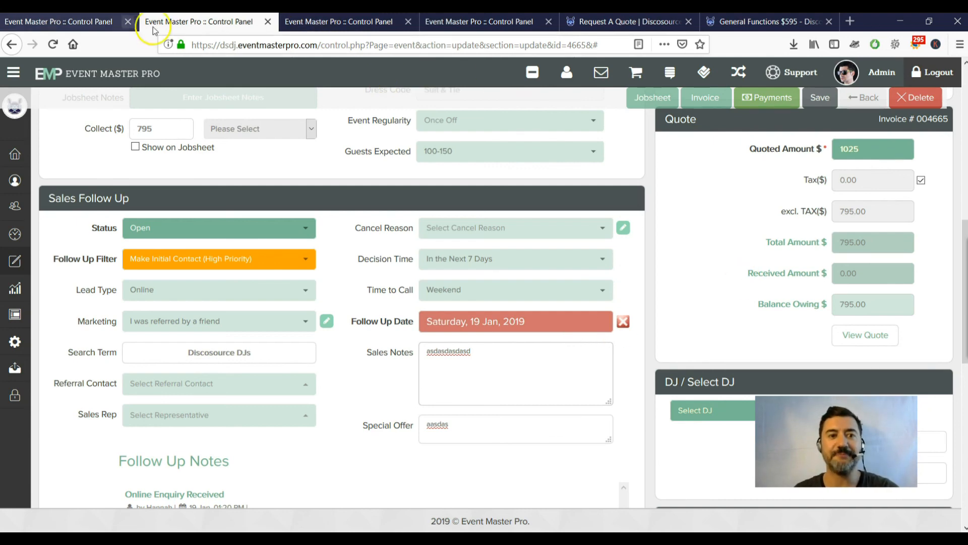
left_click(269, 22)
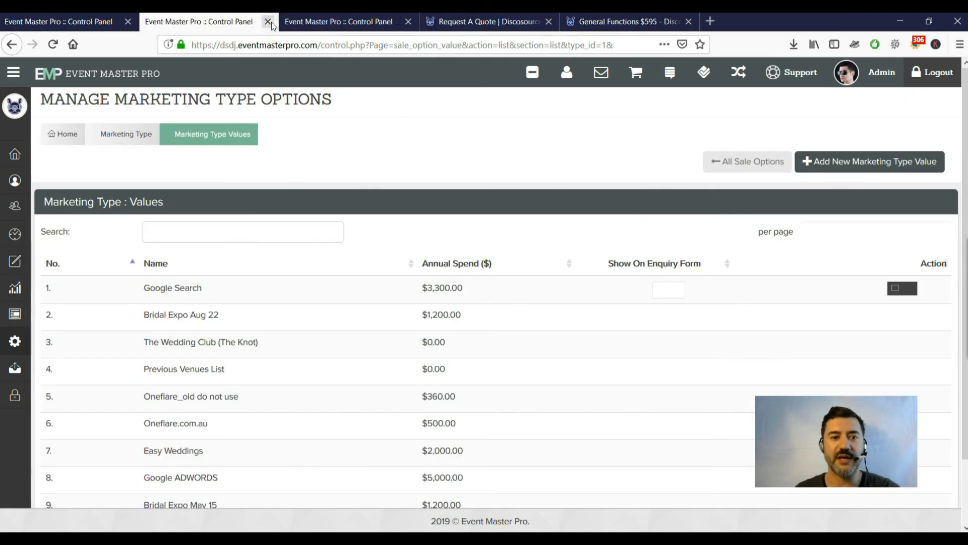
left_click(271, 22)
left_click(271, 22)
left_click(271, 22)
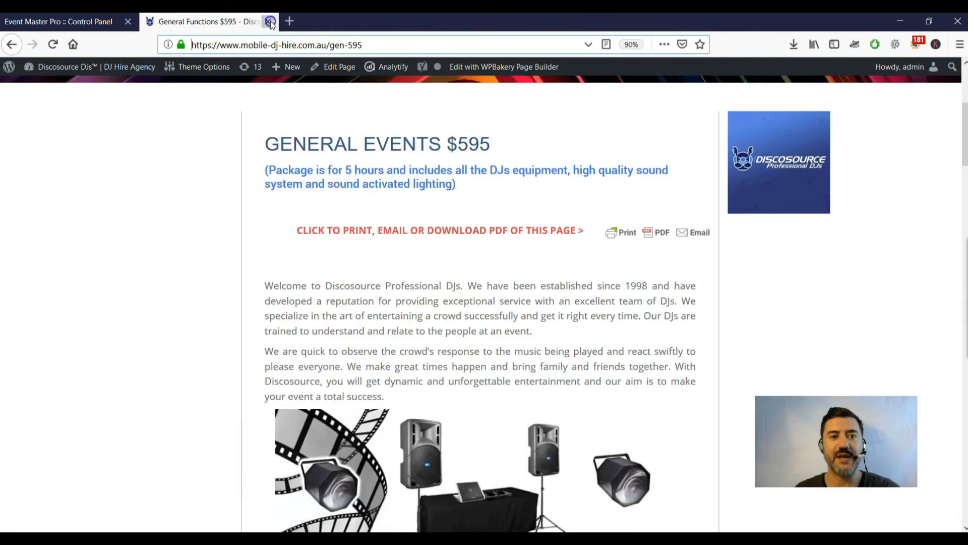
left_click(271, 21)
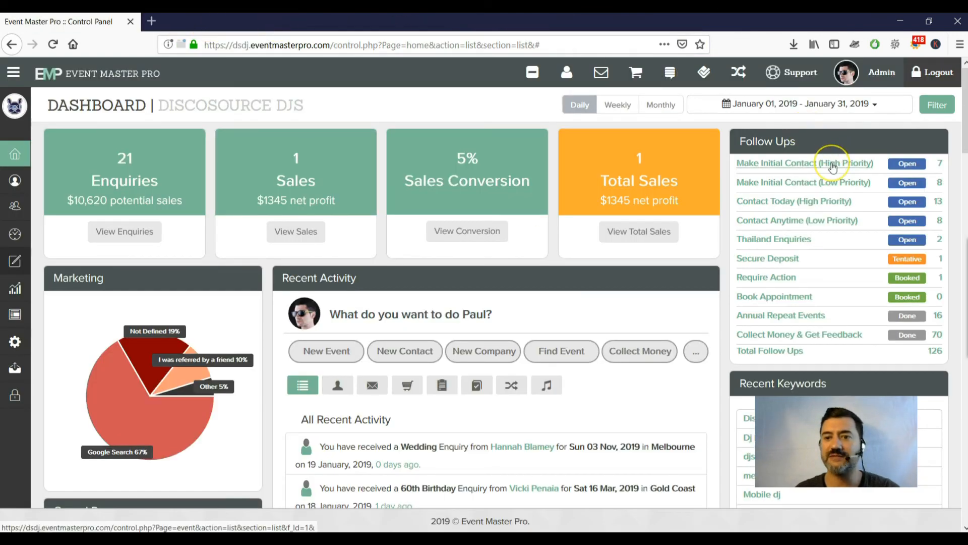